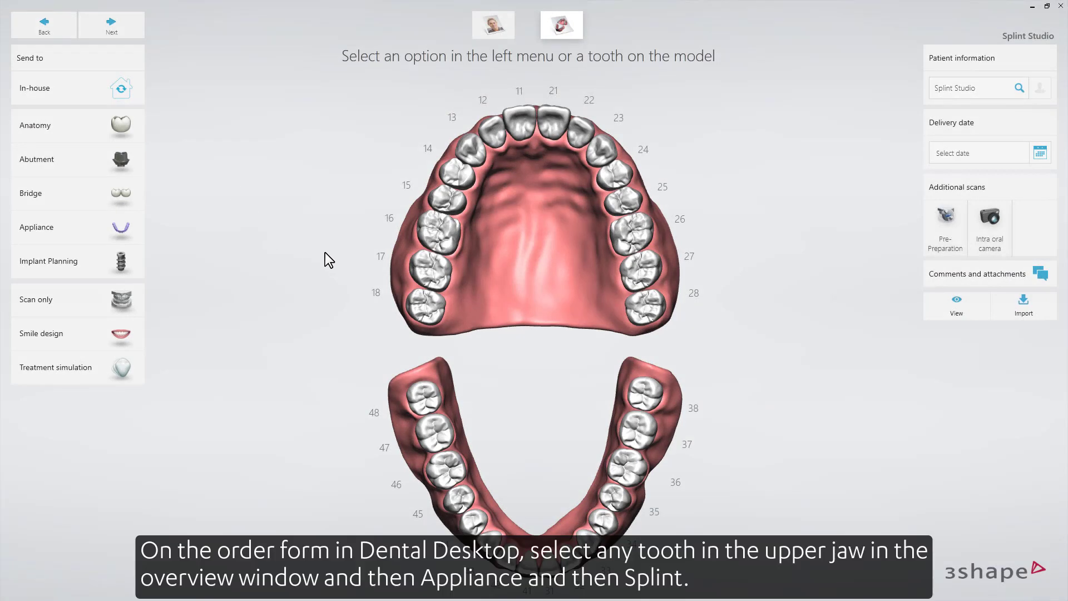
Order an upper-jaw splint appliance covering teeth 18 to 28, using the Splint indication.
{"action": "left_click", "coordinate": [417, 267]}
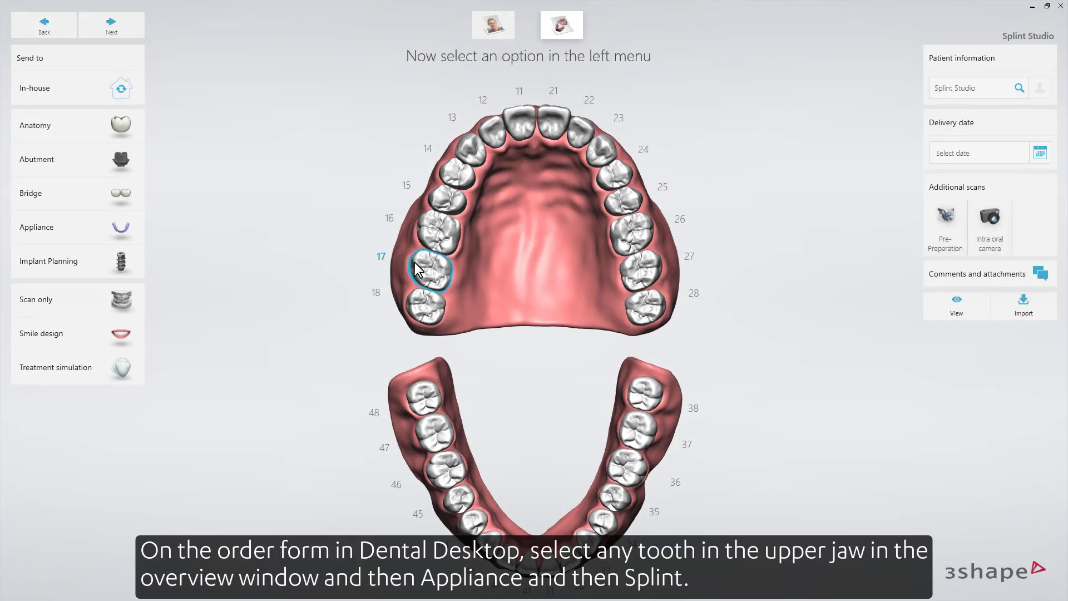
{"action": "left_click", "coordinate": [134, 226]}
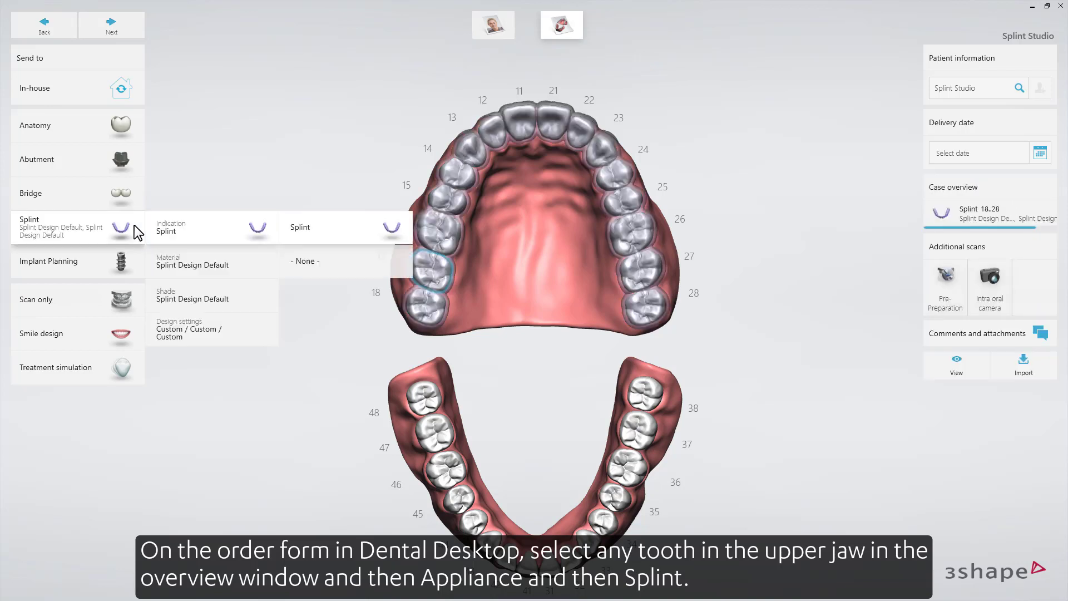
{"action": "left_click", "coordinate": [301, 231]}
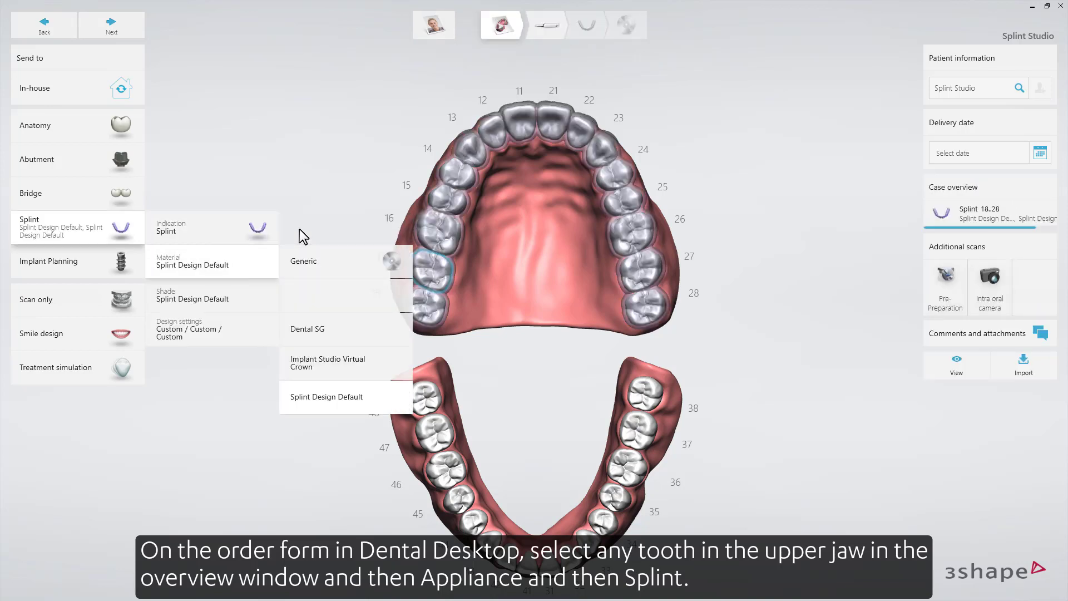
{"action": "left_click", "coordinate": [301, 230]}
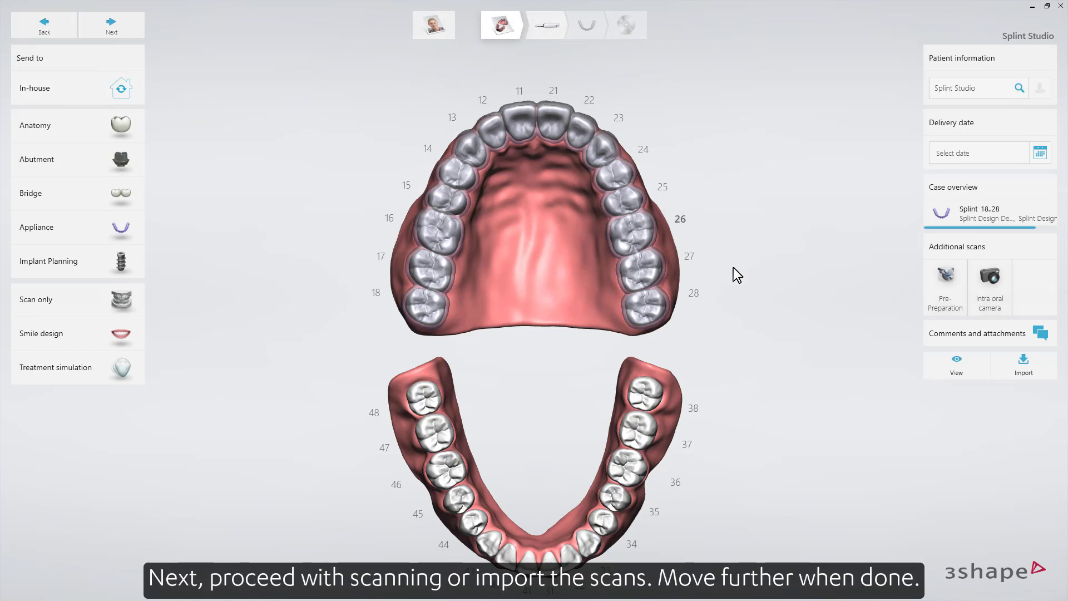
Import UpperJawScan as the upper jaw scan and LowerJawScan as the lower jaw antagonist scan.
{"action": "left_click", "coordinate": [1022, 374]}
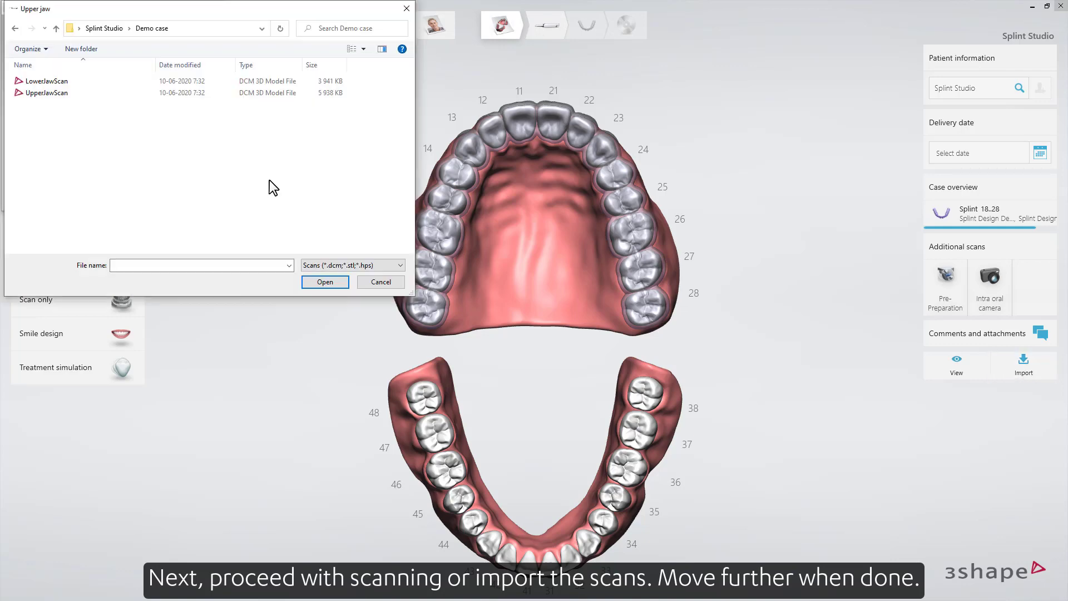
{"action": "double_click", "coordinate": [62, 95]}
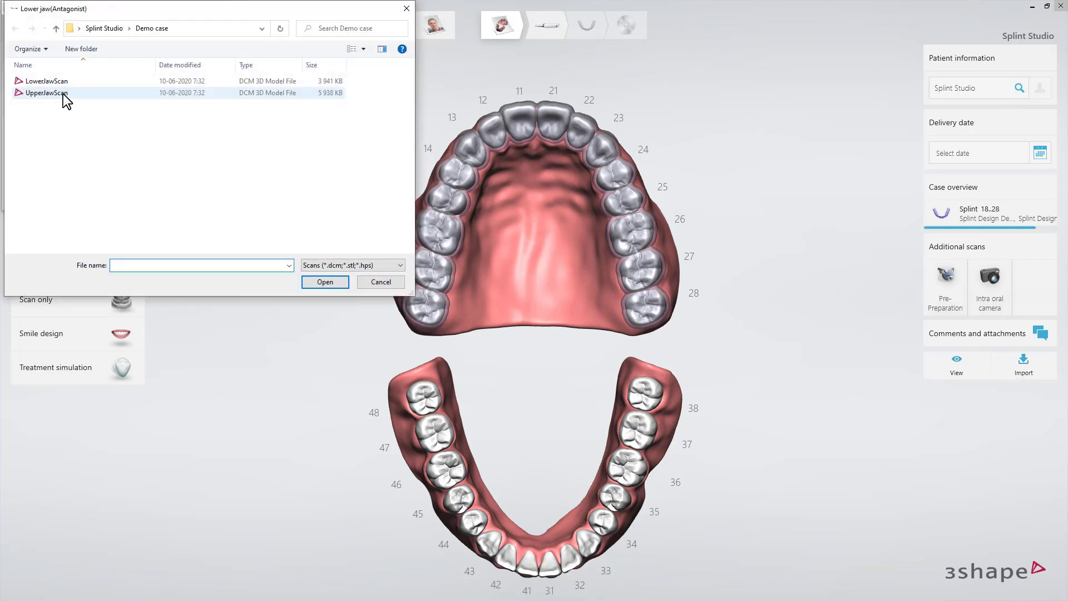
{"action": "double_click", "coordinate": [64, 82]}
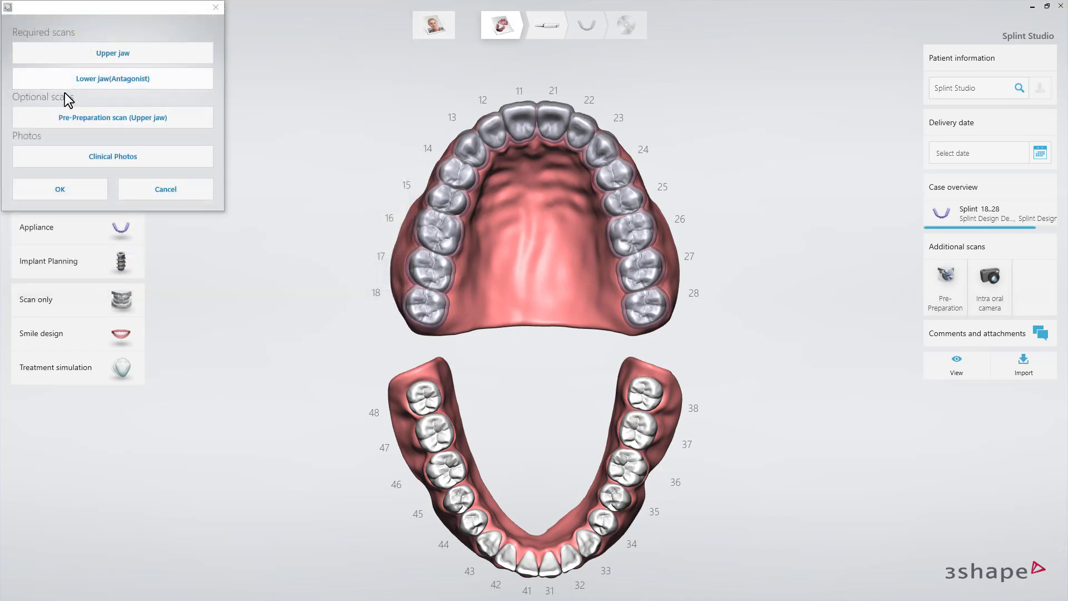
{"action": "left_click", "coordinate": [87, 191]}
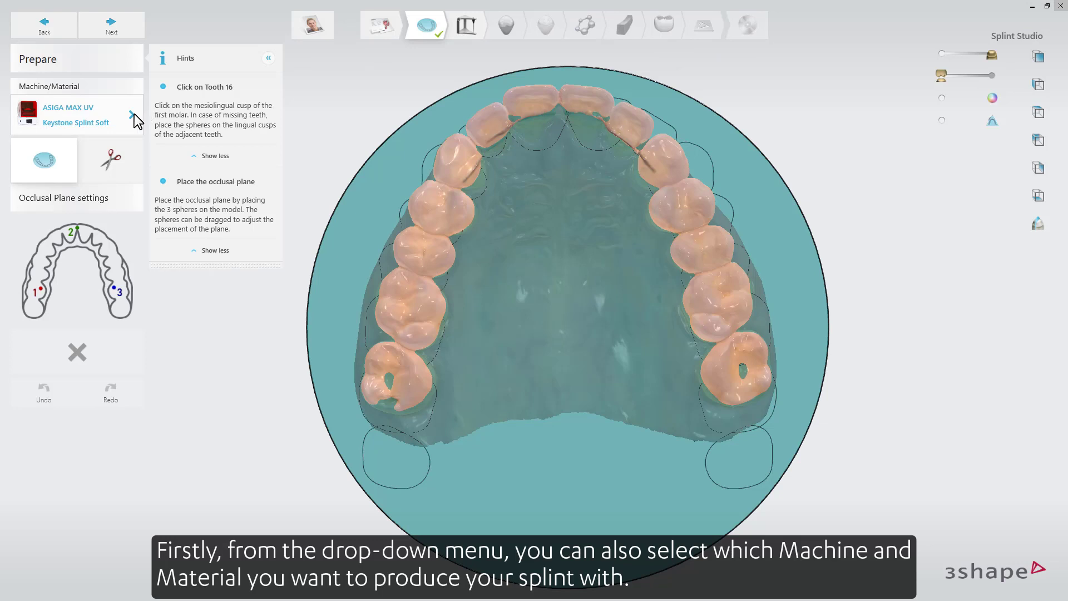
Change the production setup to the Custom manufacturer with the Custom machine and Custom material.
{"action": "left_click", "coordinate": [135, 115]}
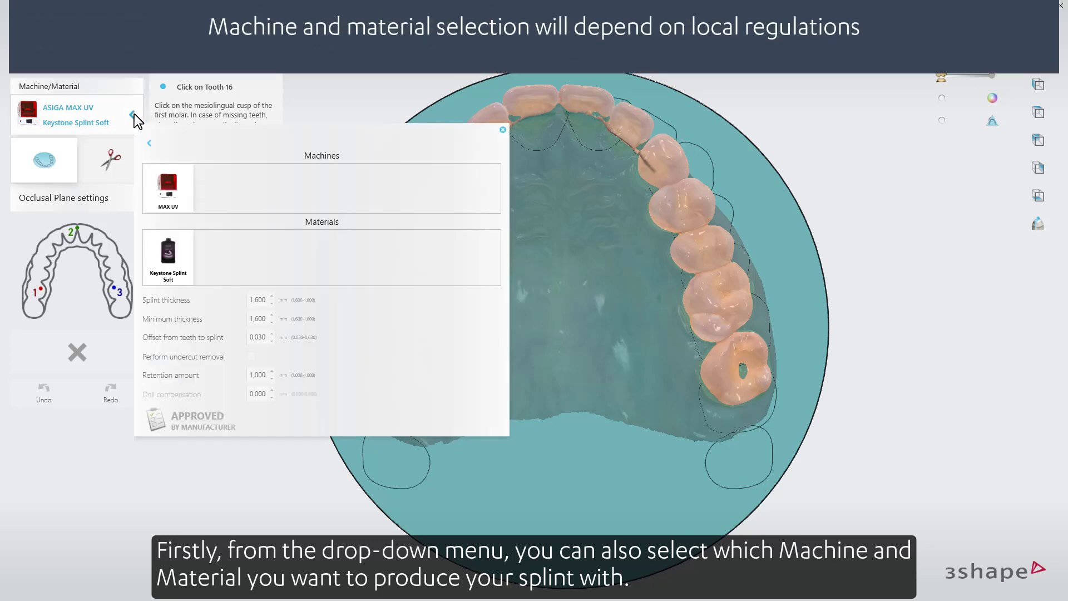
{"action": "left_click", "coordinate": [149, 139]}
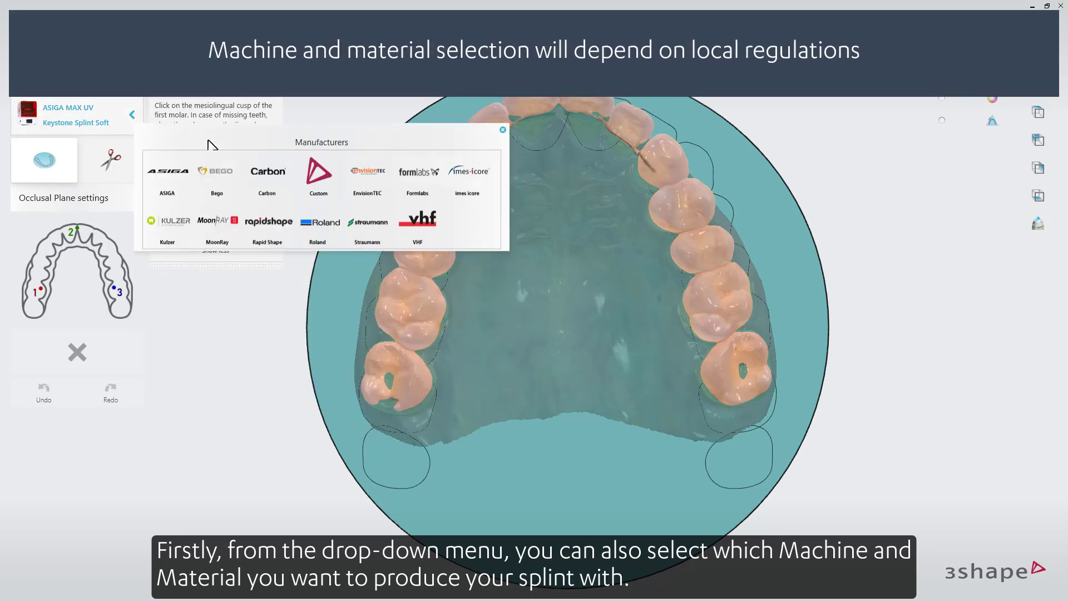
{"action": "left_click", "coordinate": [319, 174]}
{"action": "left_click", "coordinate": [175, 182]}
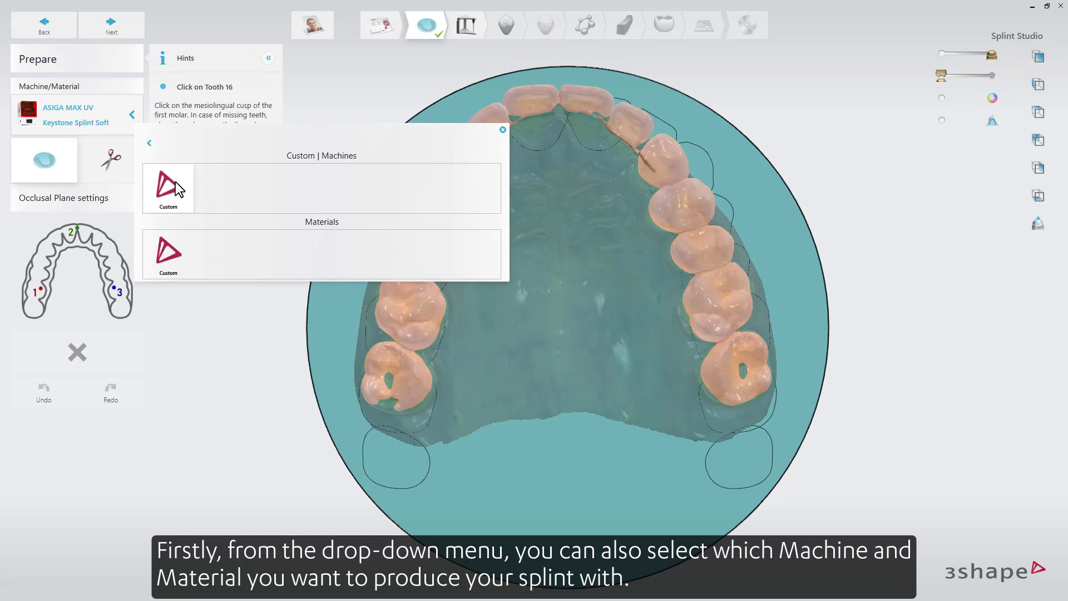
{"action": "left_click", "coordinate": [175, 236]}
{"action": "left_click", "coordinate": [150, 143]}
{"action": "left_click", "coordinate": [132, 117]}
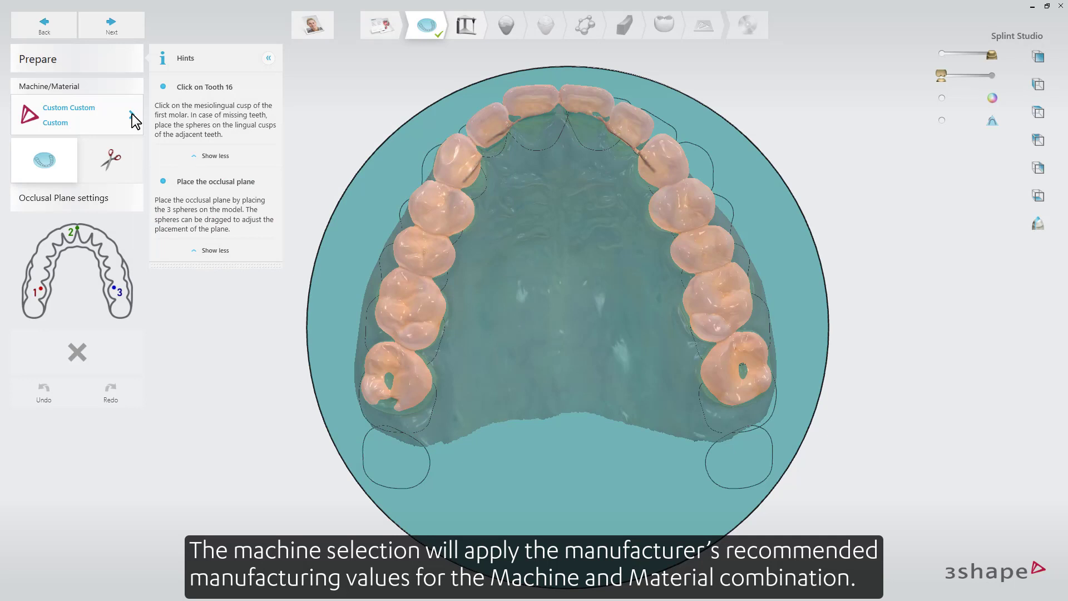
Define the occlusal plane with points on the mesiolingual cusp of tooth 16, between teeth 11 and 21, and on tooth 26.
{"action": "left_click", "coordinate": [430, 301]}
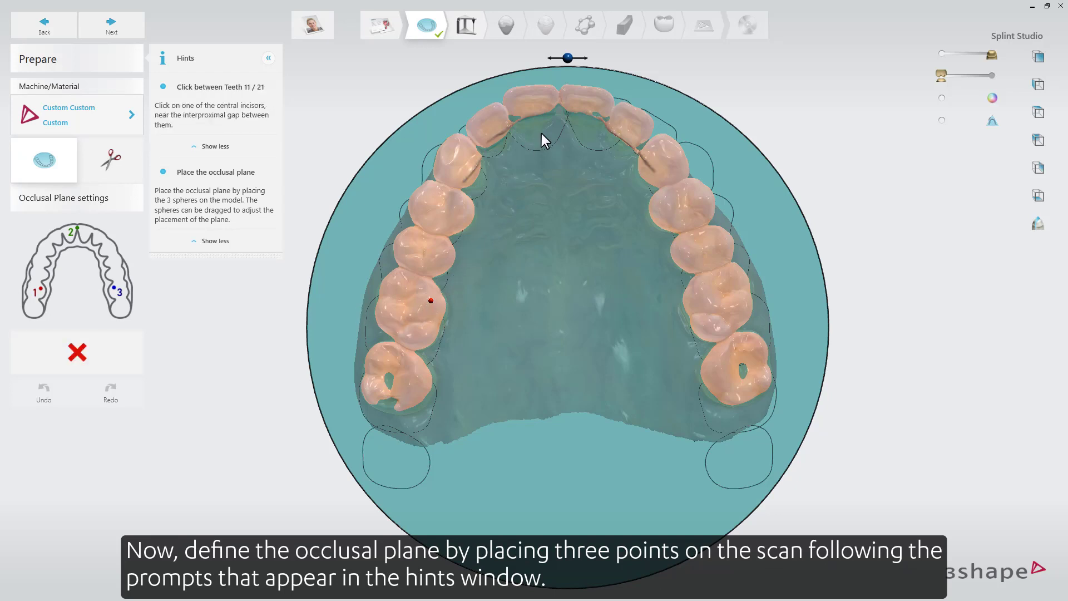
{"action": "left_click", "coordinate": [559, 100]}
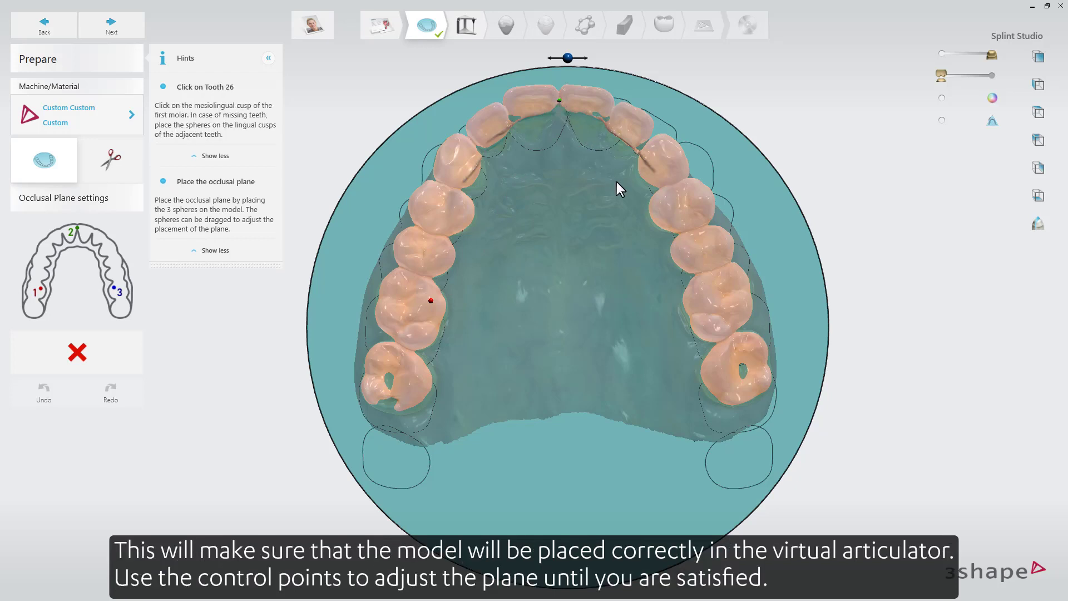
{"action": "left_click", "coordinate": [703, 290]}
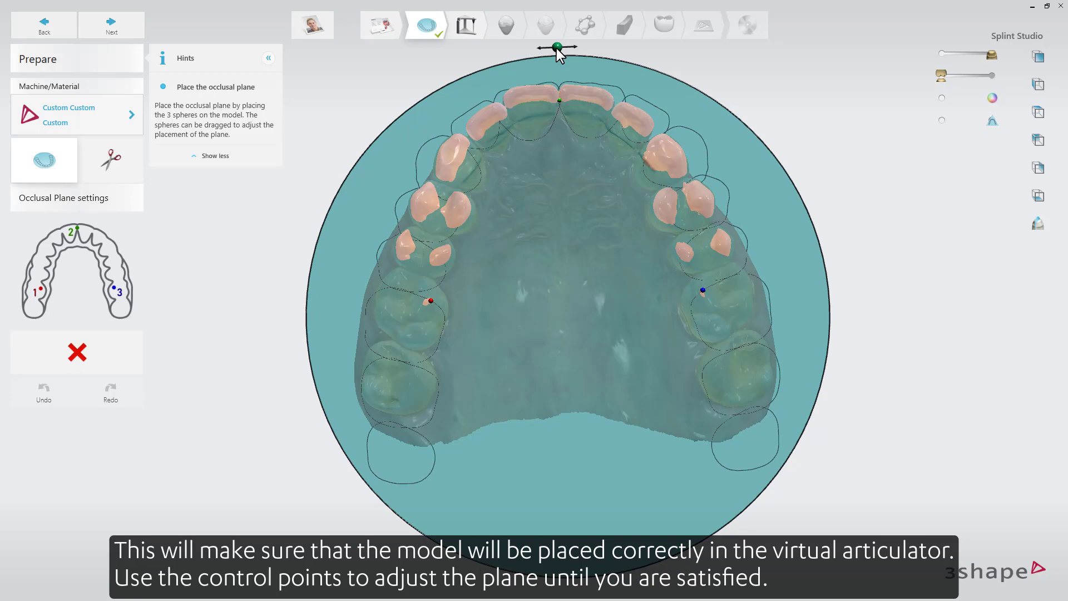
Check the occlusal plane against the antagonist in lingual view, fine-tune its incisor point, and proceed to bite configuration.
{"action": "right_click_drag", "start_coordinate": [582, 292], "coordinate": [583, 160]}
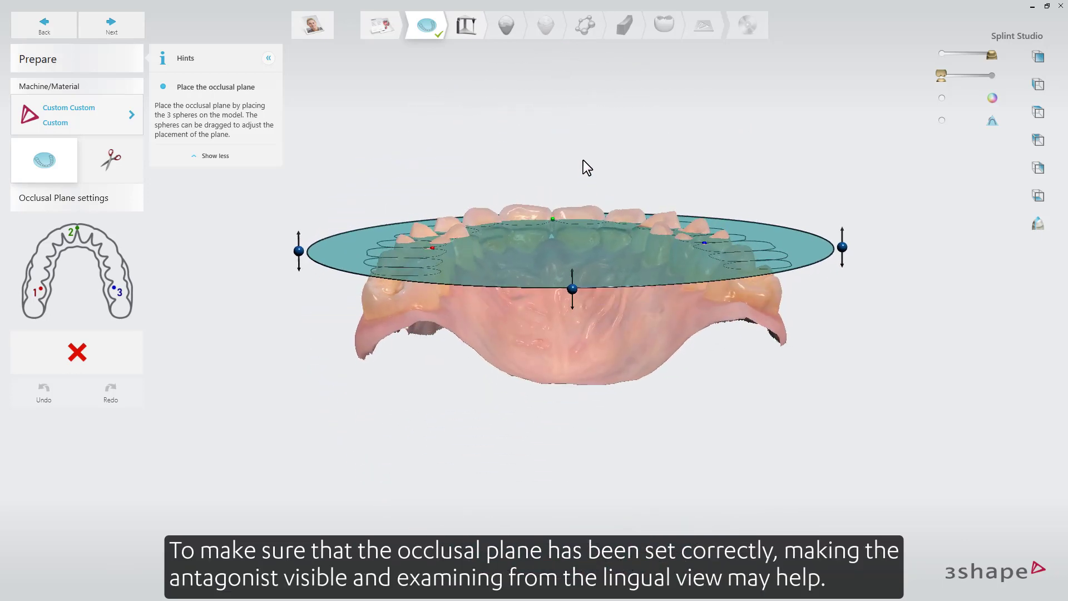
{"action": "key", "text": "a"}
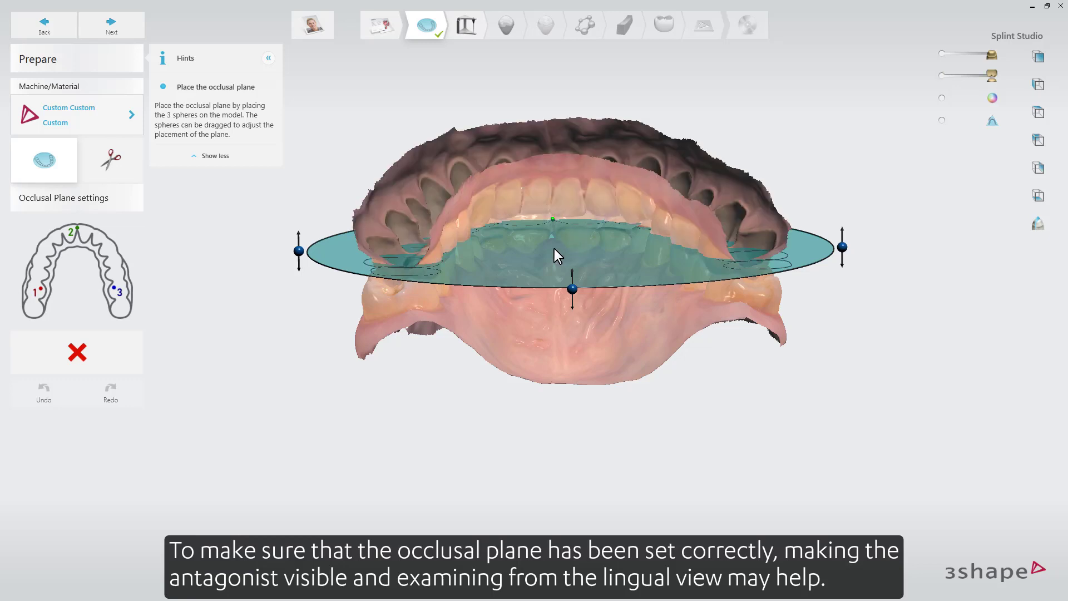
{"action": "scroll", "coordinate": [557, 223], "scroll_direction": "up", "scroll_amount": 5}
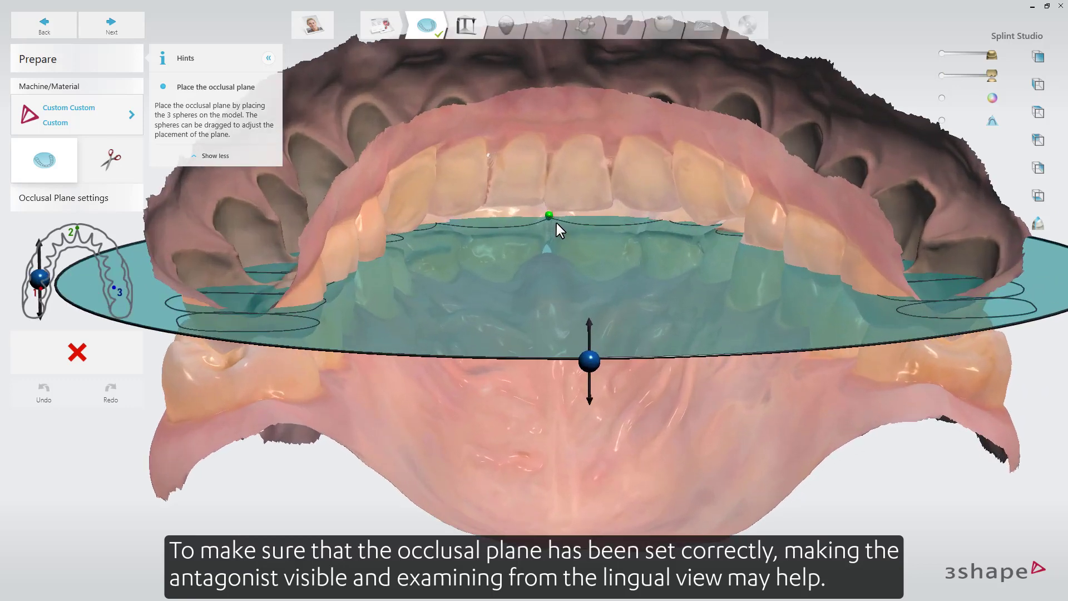
{"action": "scroll", "coordinate": [557, 222], "scroll_direction": "up", "scroll_amount": 2}
{"action": "left_click_drag", "start_coordinate": [545, 215], "coordinate": [547, 209]}
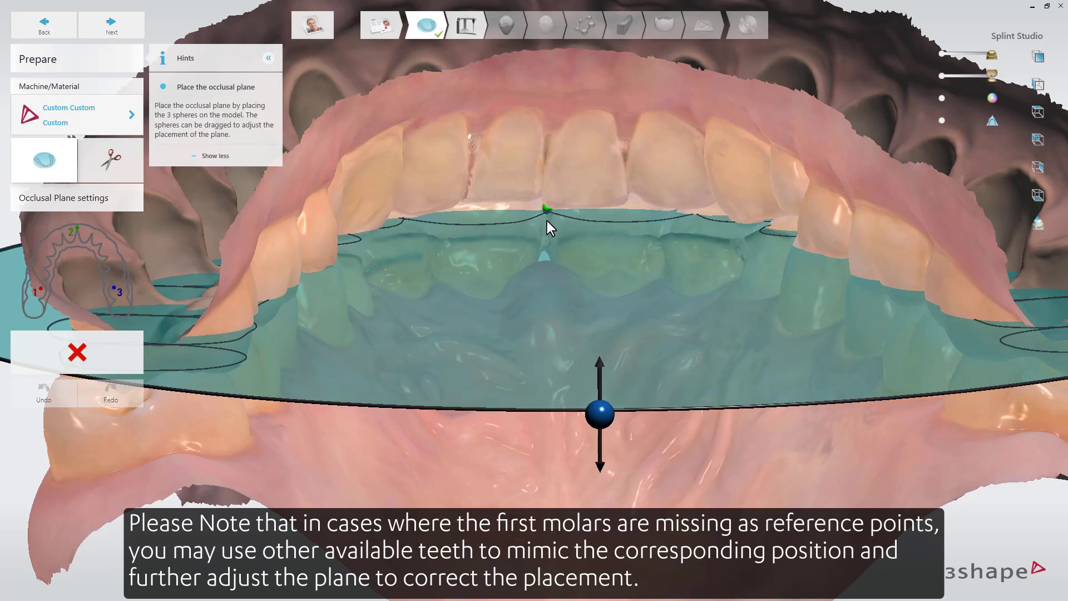
{"action": "scroll", "coordinate": [546, 222], "scroll_direction": "down", "scroll_amount": 6}
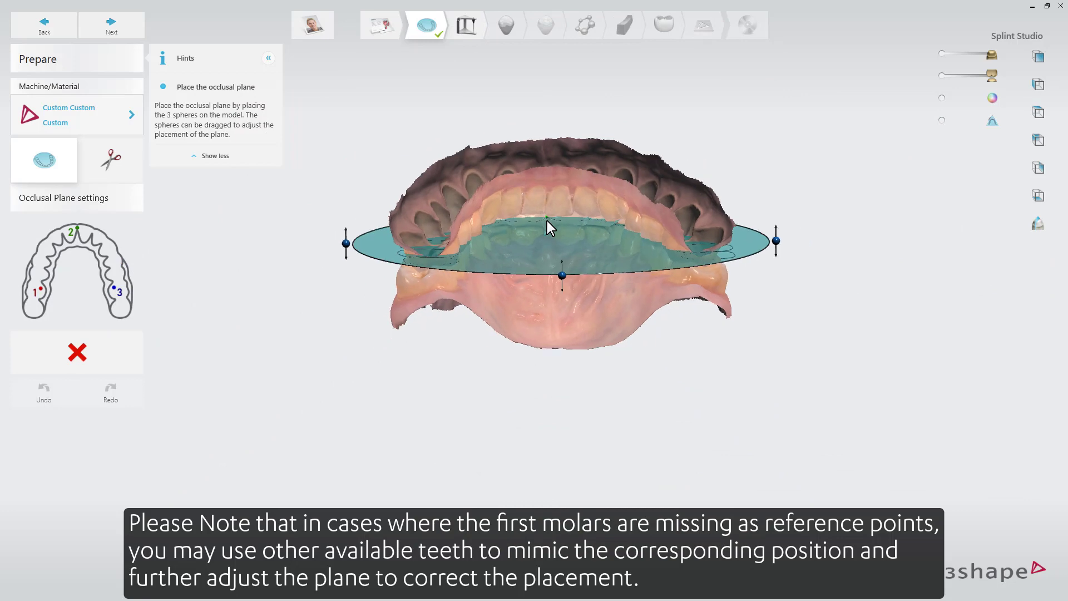
{"action": "right_click_drag", "start_coordinate": [546, 221], "coordinate": [548, 325]}
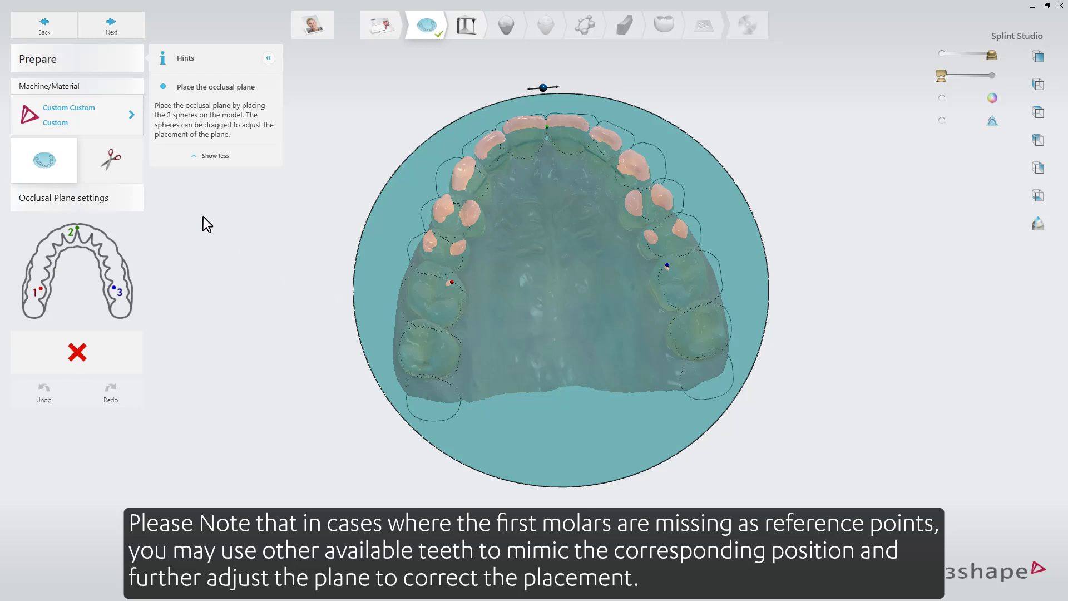
{"action": "left_click", "coordinate": [136, 28]}
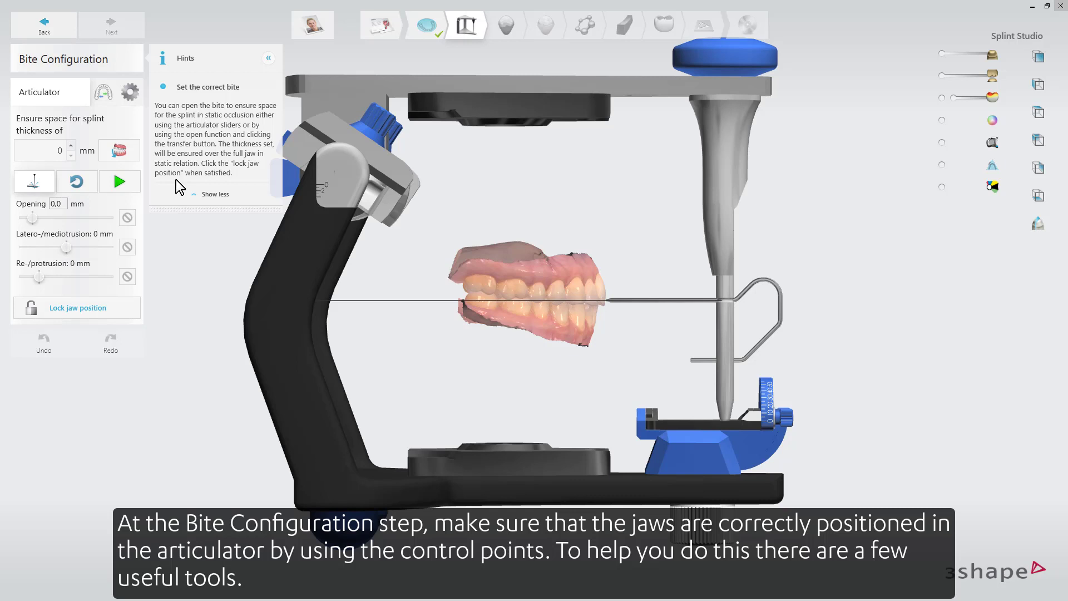
With the articulator temporarily hidden, slightly adjust the jaws' rotation to align the teeth with the outlines on the default plane.
{"action": "right_click_drag", "start_coordinate": [399, 245], "coordinate": [454, 238]}
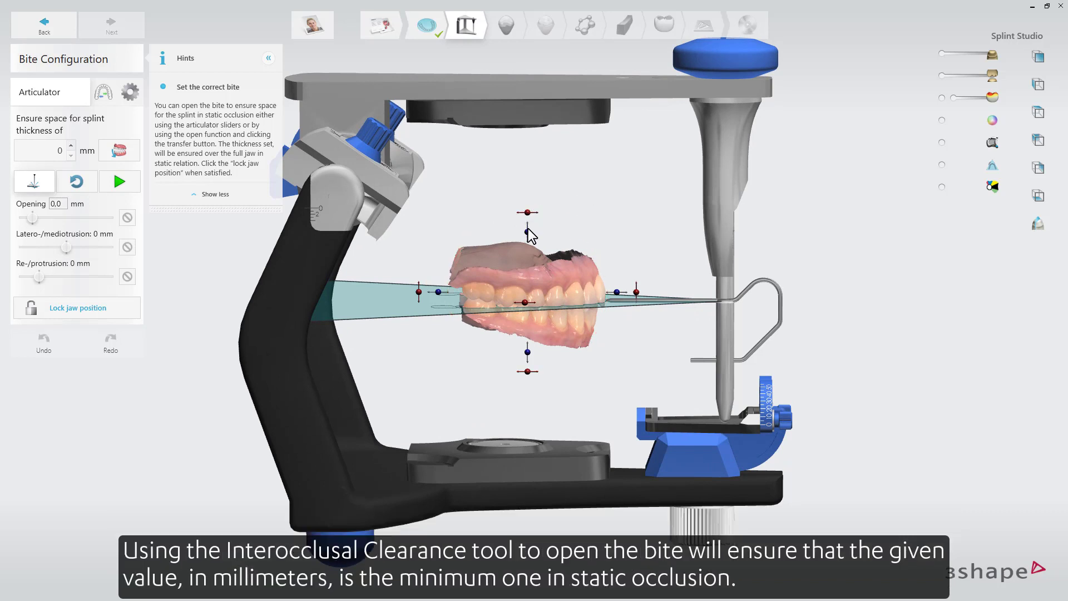
{"action": "mouse_move", "coordinate": [527, 231]}
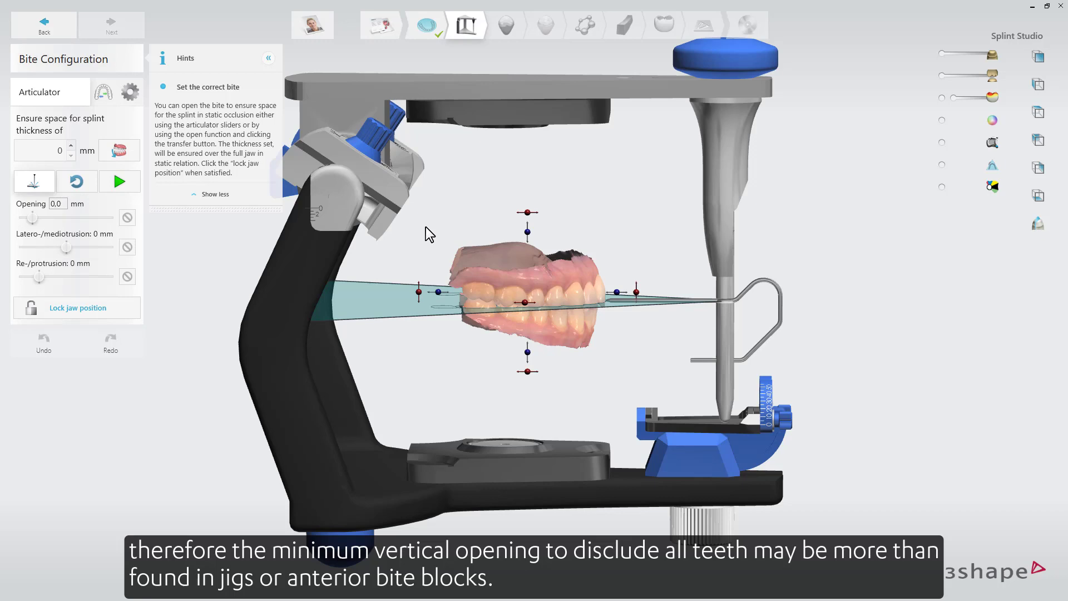
{"action": "right_click_drag", "start_coordinate": [443, 205], "coordinate": [452, 264]}
{"action": "left_click", "coordinate": [943, 144]}
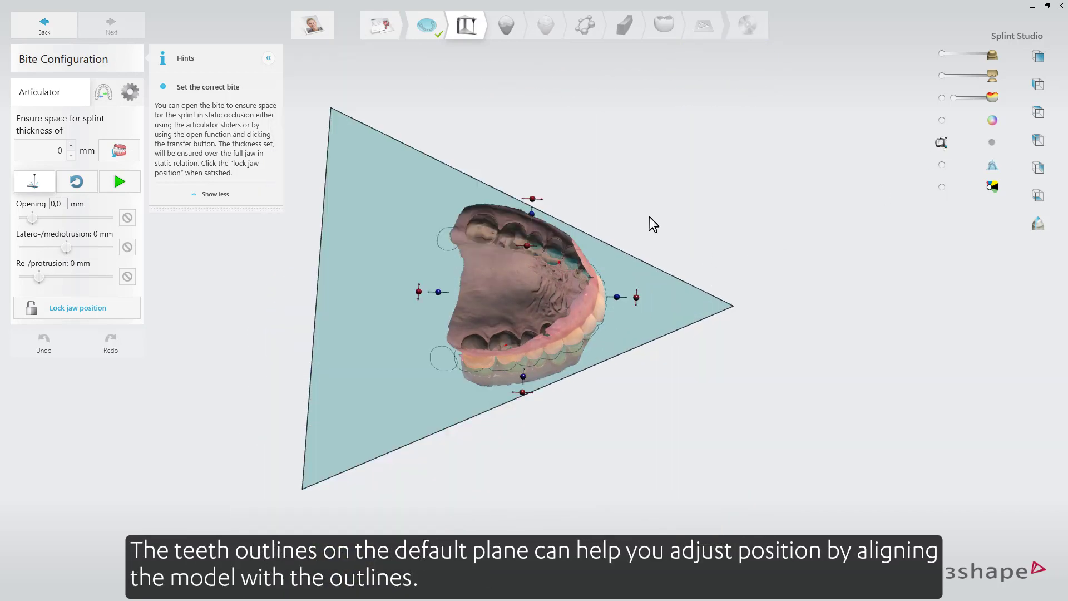
{"action": "right_click_drag", "start_coordinate": [648, 252], "coordinate": [636, 270]}
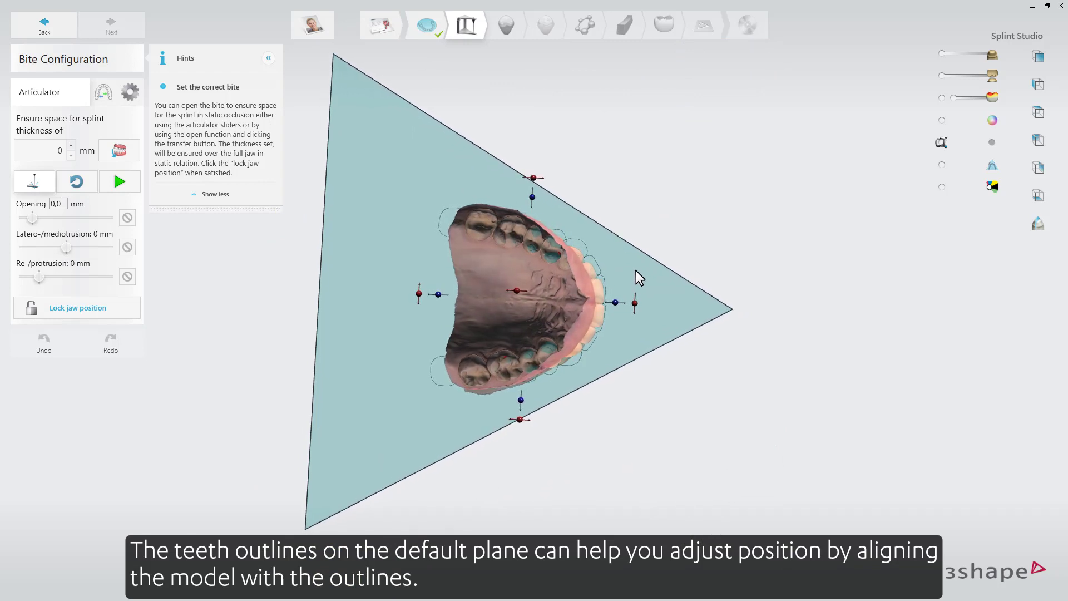
{"action": "left_click_drag", "start_coordinate": [636, 301], "coordinate": [637, 304]}
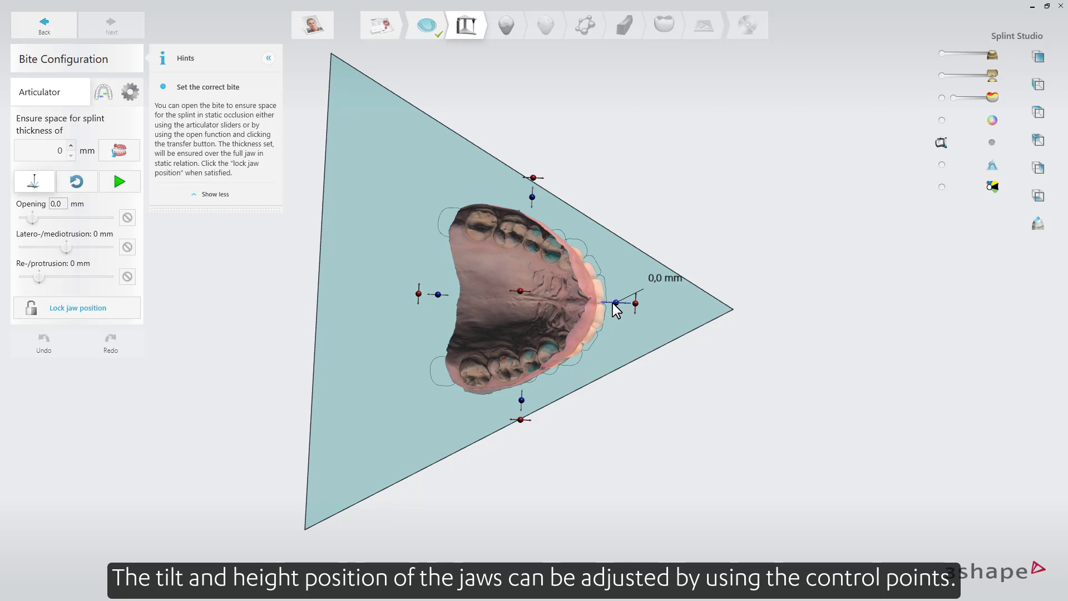
{"action": "right_click_drag", "start_coordinate": [595, 306], "coordinate": [628, 206]}
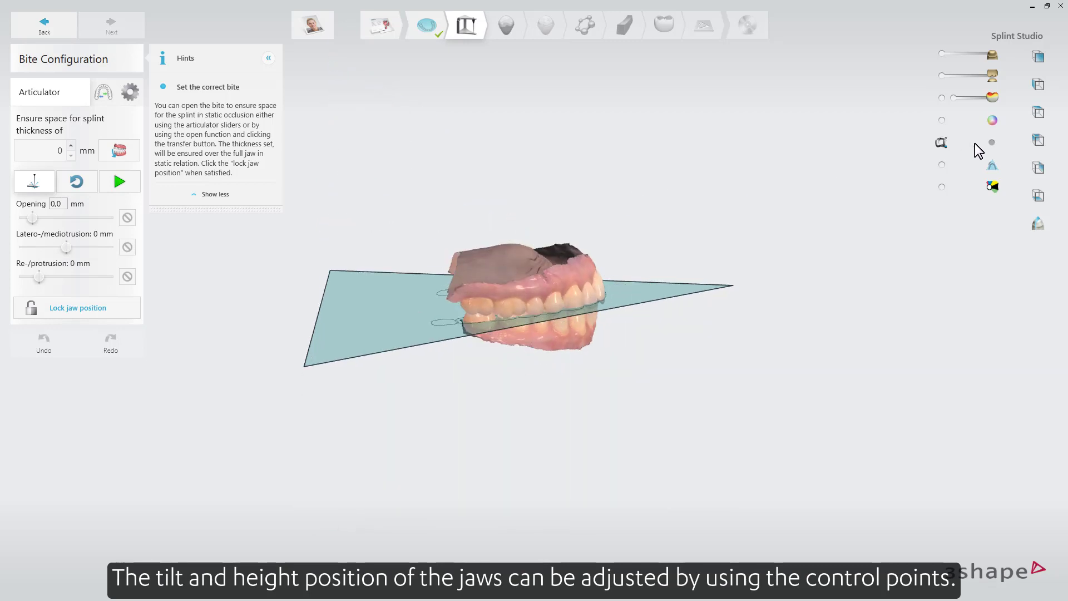
{"action": "left_click", "coordinate": [973, 143]}
Activate the upper jaw for individual positioning, switch to the lower jaw, and hide the positioning control points.
{"action": "left_click", "coordinate": [561, 282]}
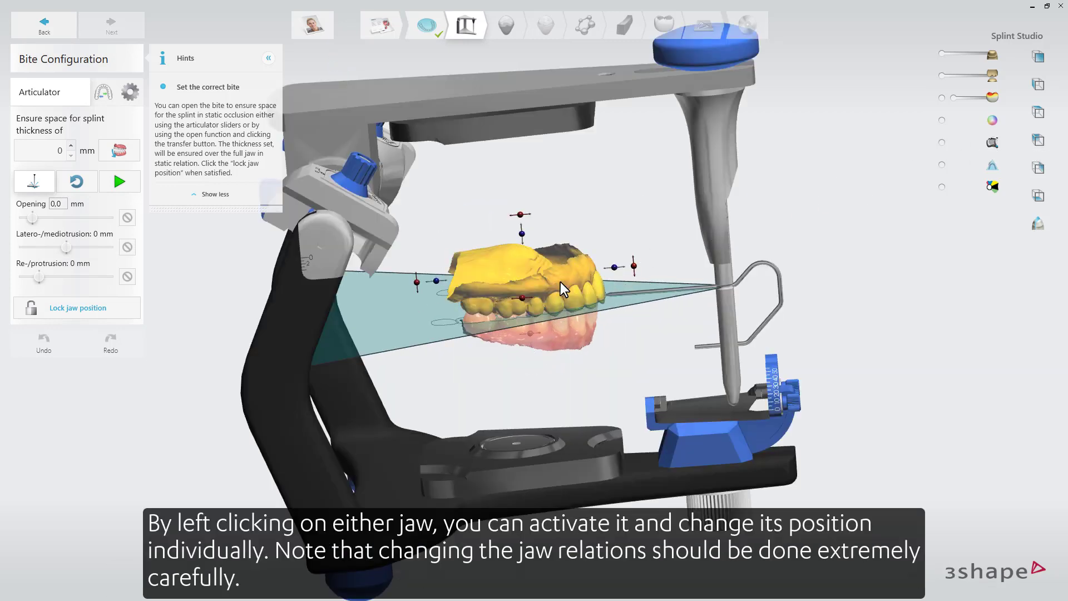
{"action": "right_click_drag", "start_coordinate": [563, 321], "coordinate": [540, 322]}
{"action": "left_click", "coordinate": [540, 323]}
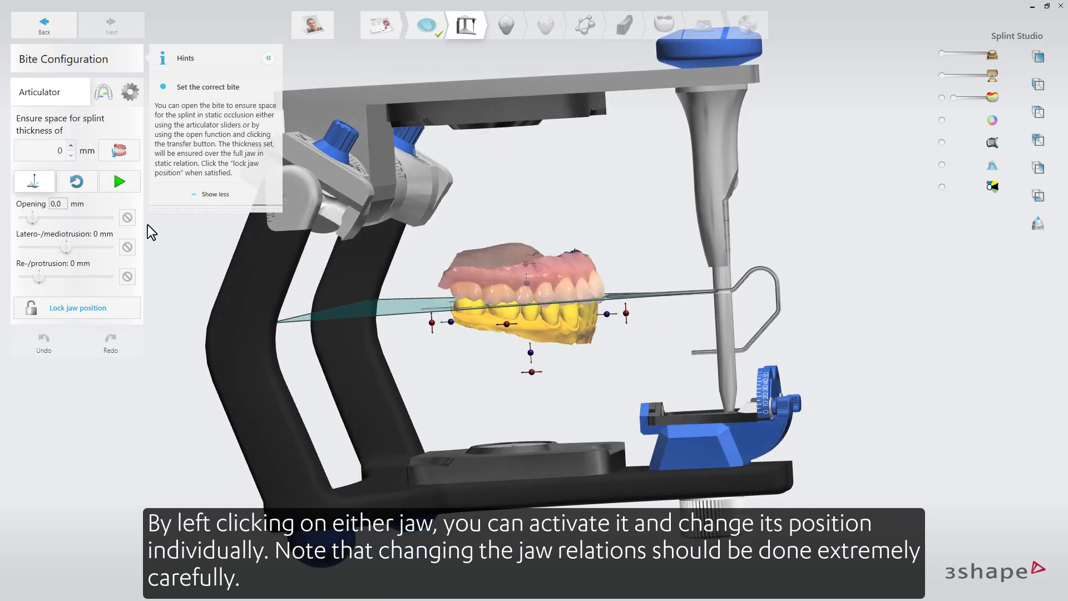
{"action": "left_click", "coordinate": [47, 185]}
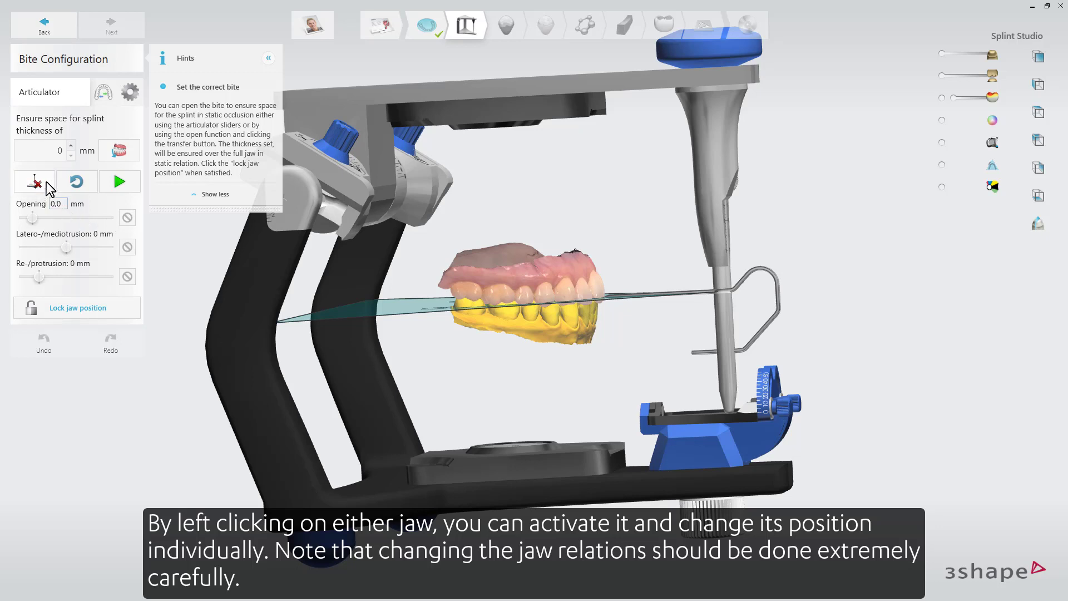
Open the bite to ensure space for a 1.7 mm splint thickness, lock the jaw position, and deselect the lower jaw.
{"action": "left_click", "coordinate": [69, 146]}
{"action": "left_click", "coordinate": [69, 145]}
{"action": "left_click", "coordinate": [70, 145]}
{"action": "left_click", "coordinate": [70, 145]}
{"action": "left_click", "coordinate": [69, 146]}
{"action": "left_click", "coordinate": [70, 145]}
{"action": "left_click", "coordinate": [70, 145]}
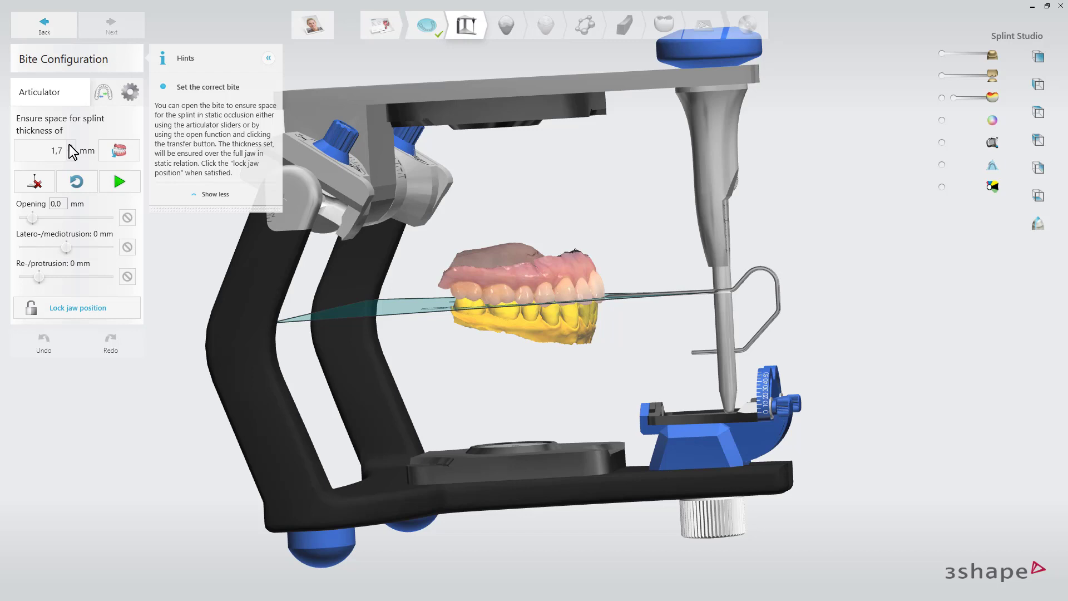
{"action": "left_click", "coordinate": [119, 150]}
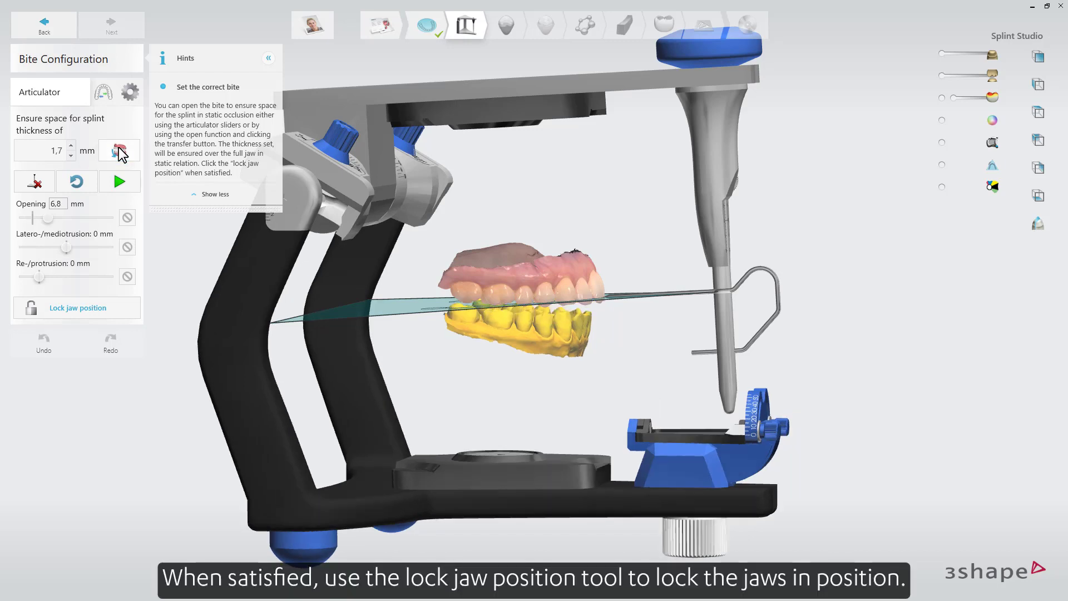
{"action": "left_click", "coordinate": [112, 308]}
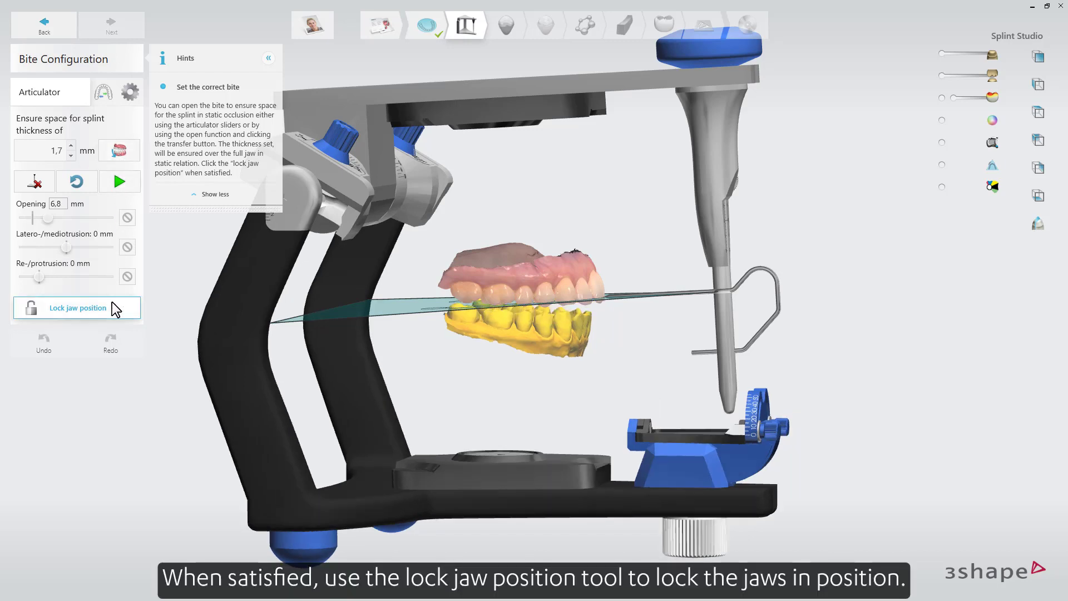
{"action": "left_click", "coordinate": [558, 332]}
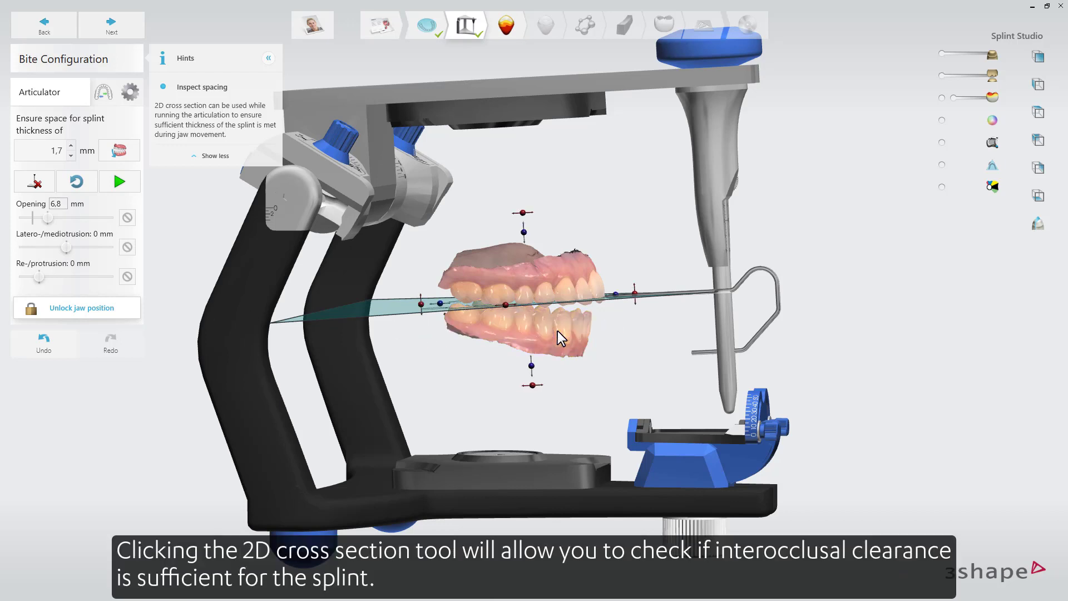
With the articulator hidden, create a 2D cross section through both sides of the dentition from a top view.
{"action": "left_click", "coordinate": [1030, 227]}
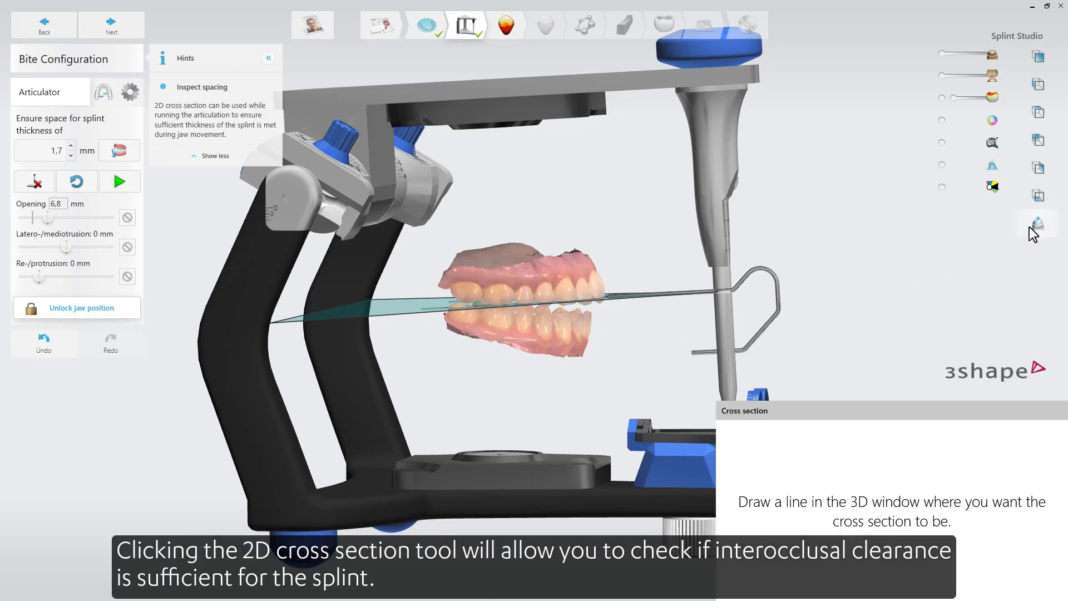
{"action": "right_click_drag", "start_coordinate": [582, 207], "coordinate": [784, 243]}
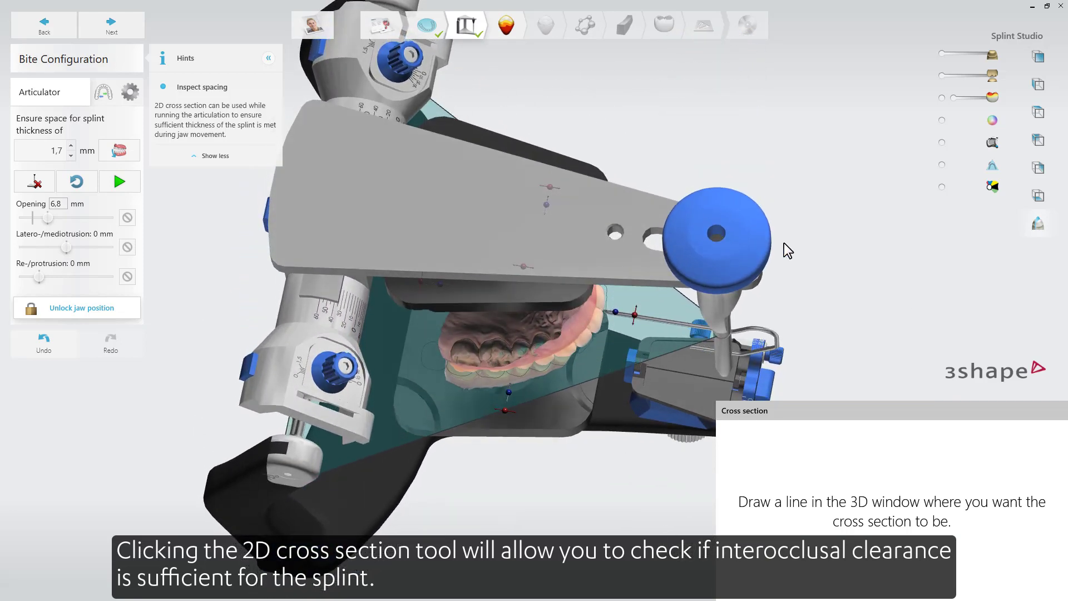
{"action": "left_click", "coordinate": [941, 142]}
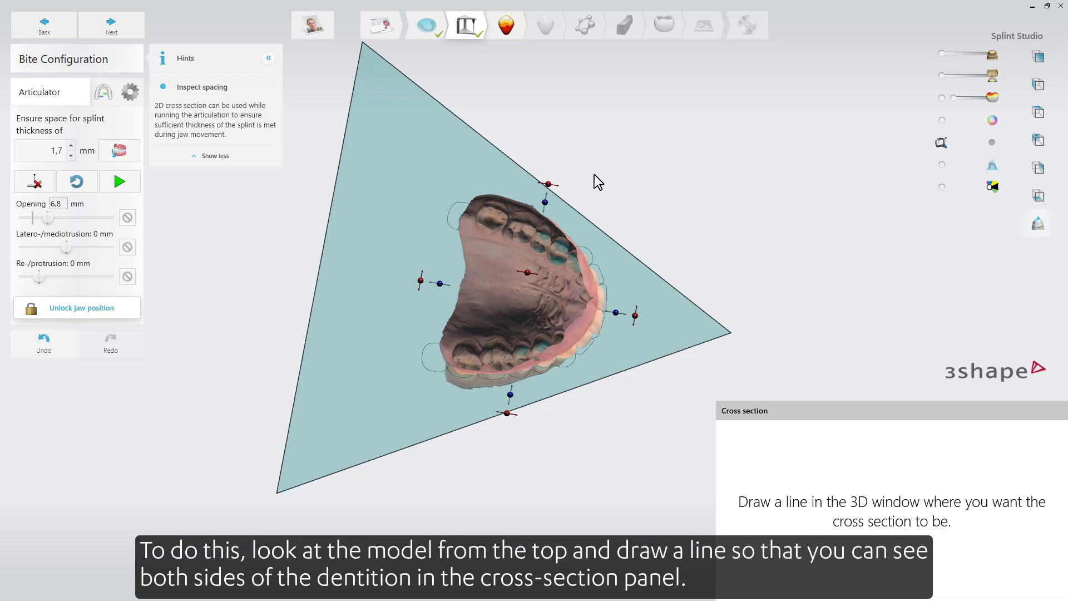
{"action": "left_click_drag", "start_coordinate": [506, 126], "coordinate": [457, 434]}
{"action": "right_click_drag", "start_coordinate": [485, 445], "coordinate": [494, 339]}
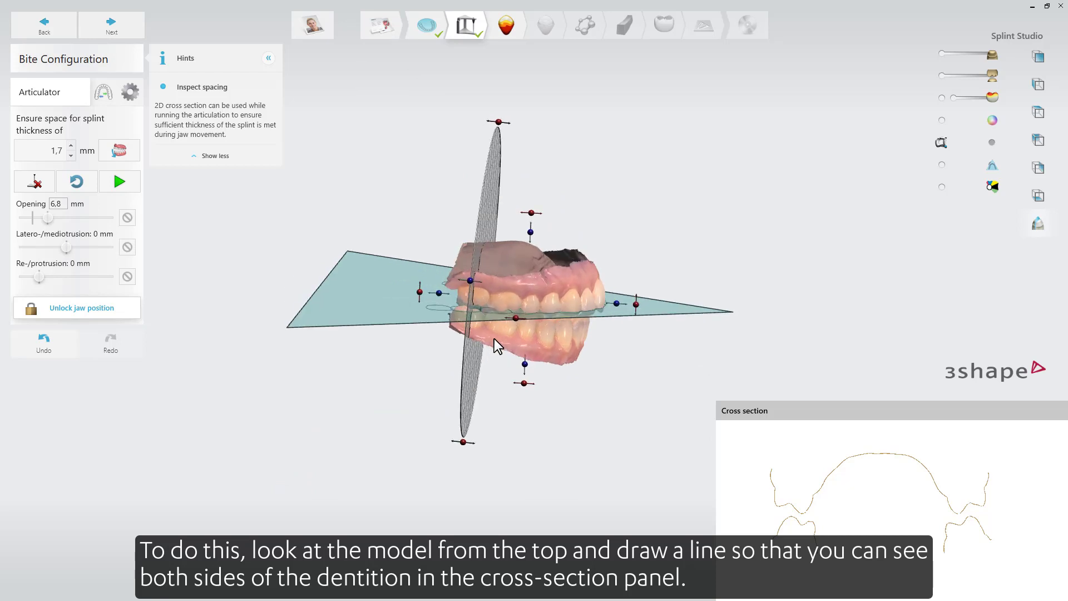
Show the articulator again and measure the narrowest gap between the upper and lower teeth in the cross section.
{"action": "left_click", "coordinate": [941, 142]}
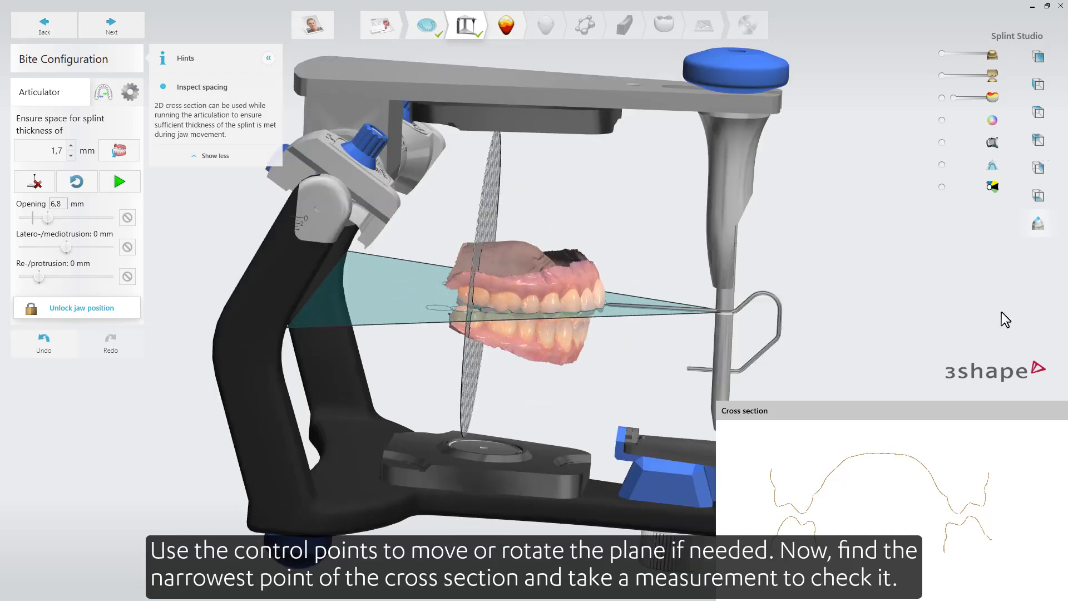
{"action": "scroll", "coordinate": [957, 540], "scroll_direction": "up", "scroll_amount": 5}
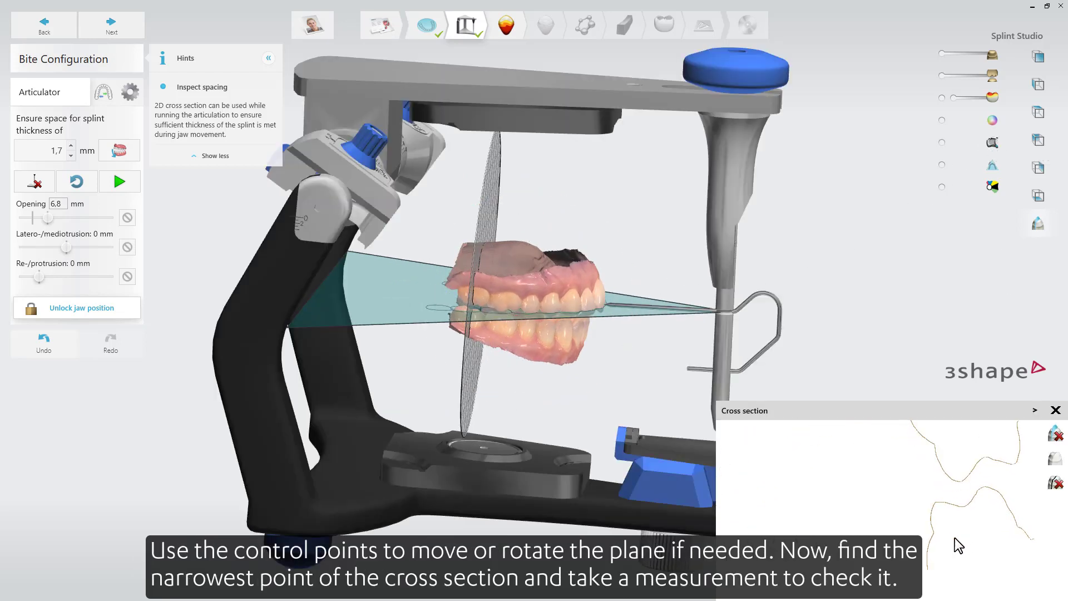
{"action": "left_click_drag", "start_coordinate": [989, 473], "coordinate": [972, 459]}
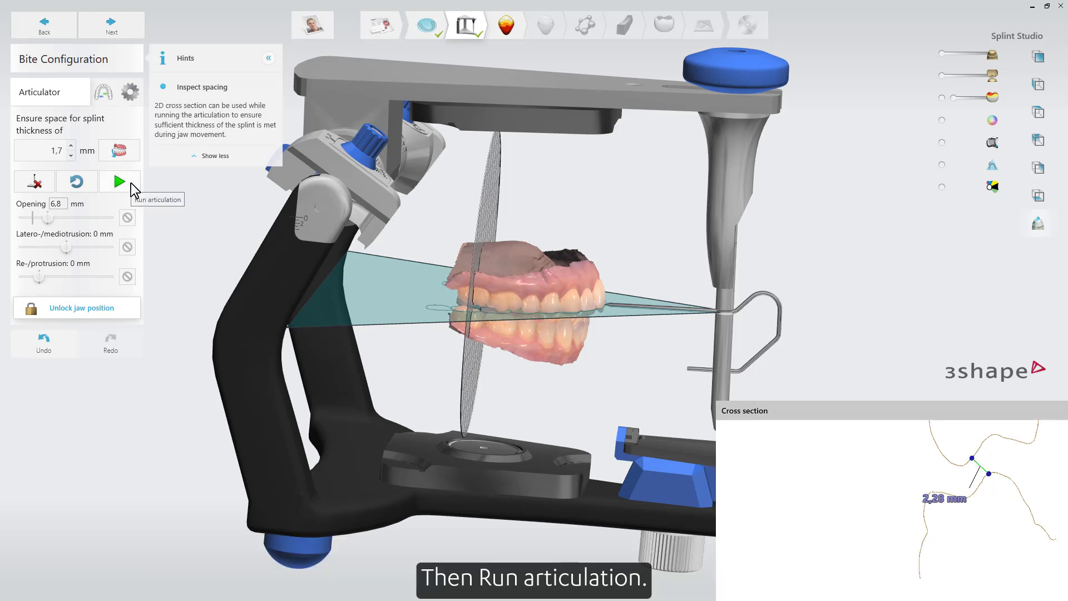
Run the articulation while checking the measured clearance from both sides, and close the cross section.
{"action": "left_click", "coordinate": [131, 184]}
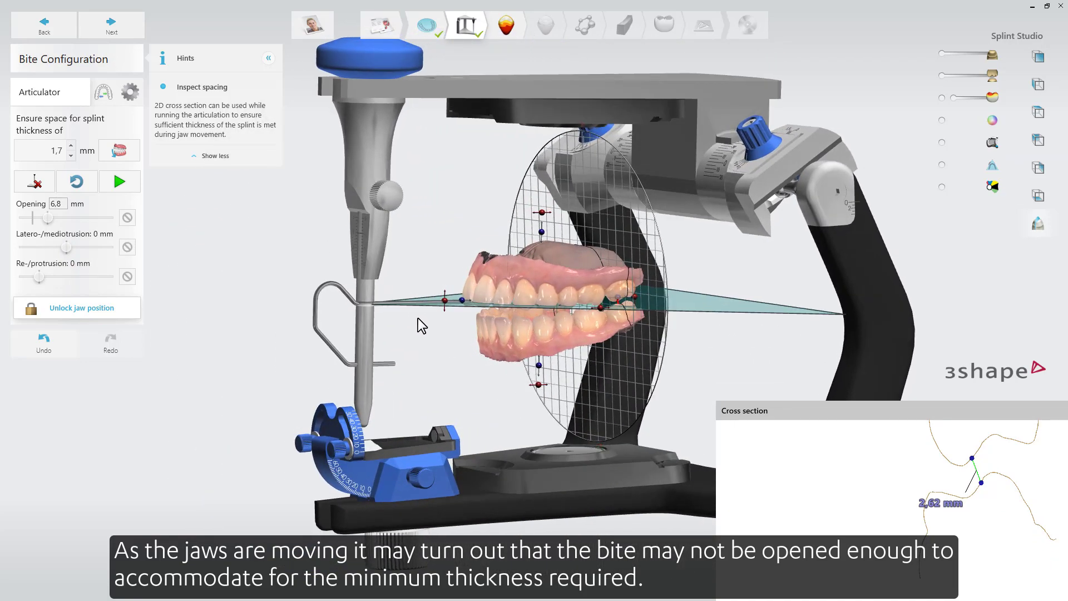
{"action": "left_click", "coordinate": [119, 182]}
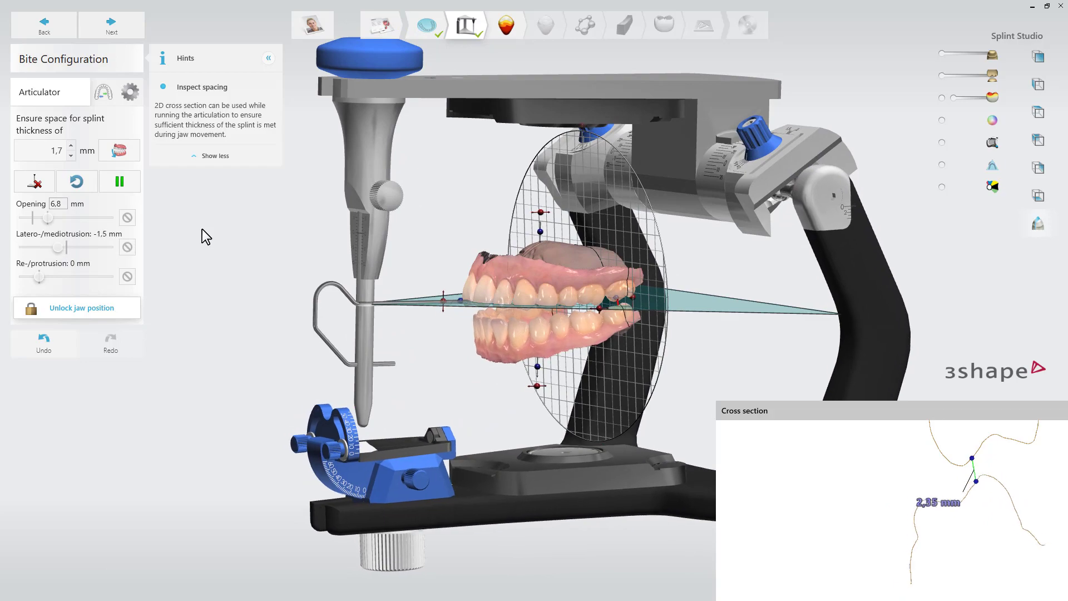
{"action": "right_click_drag", "start_coordinate": [239, 300], "coordinate": [644, 296]}
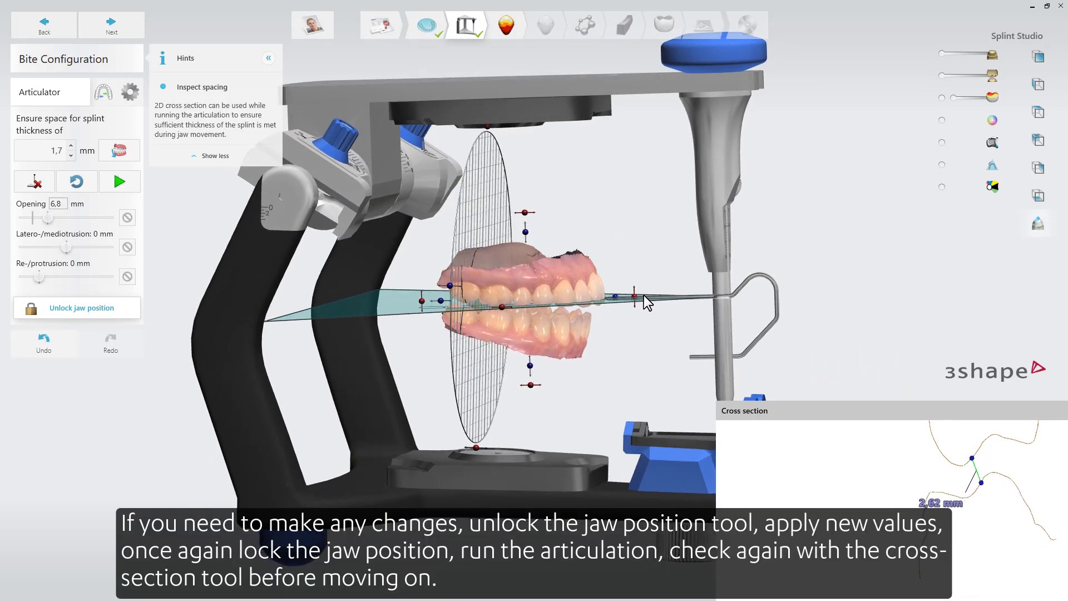
{"action": "left_click", "coordinate": [1056, 414]}
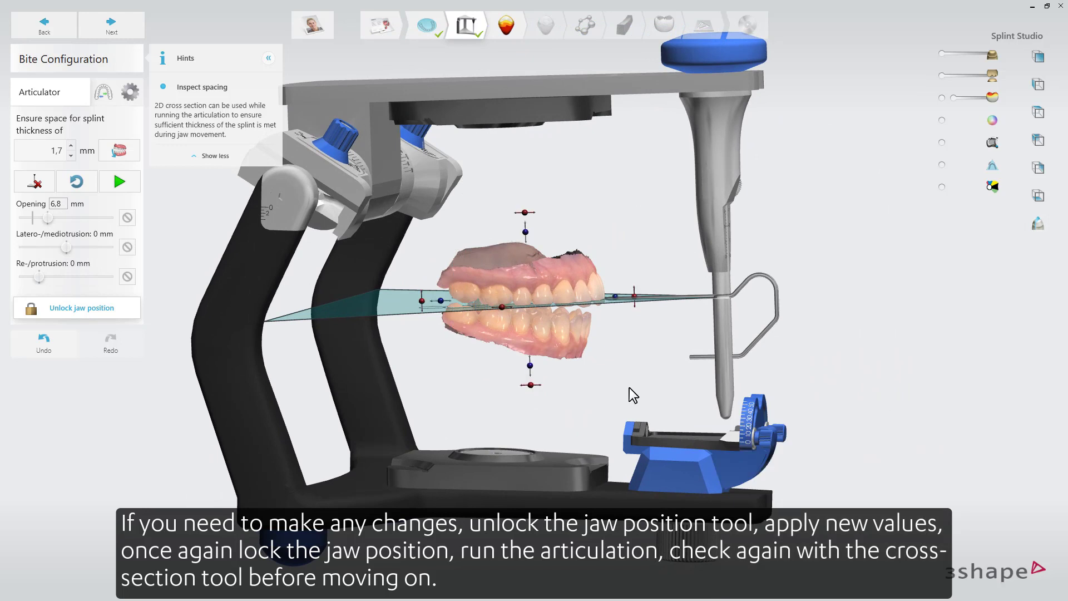
Unlock the jaw position for the 1.7 mm splint thickness, lock it again, and proceed to Blocking Out.
{"action": "right_click_drag", "start_coordinate": [632, 393], "coordinate": [643, 393]}
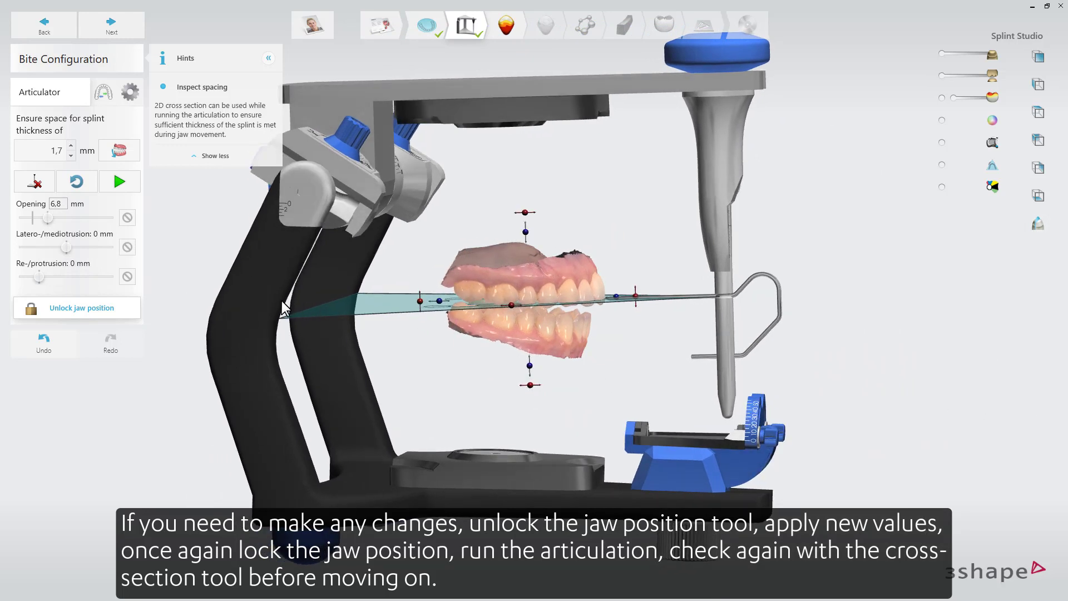
{"action": "left_click", "coordinate": [121, 309]}
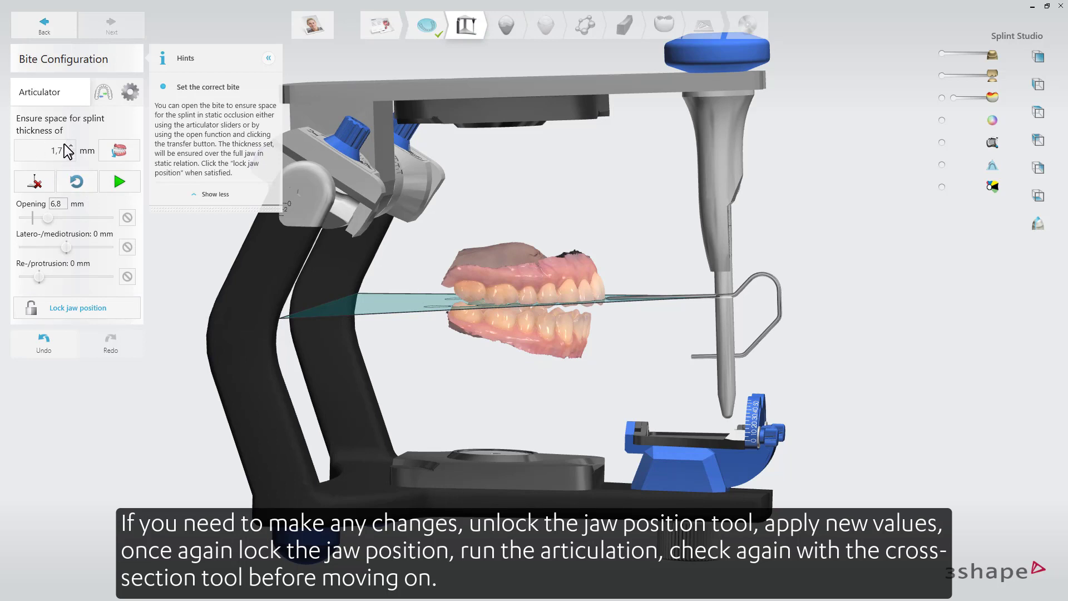
{"action": "left_click", "coordinate": [81, 306]}
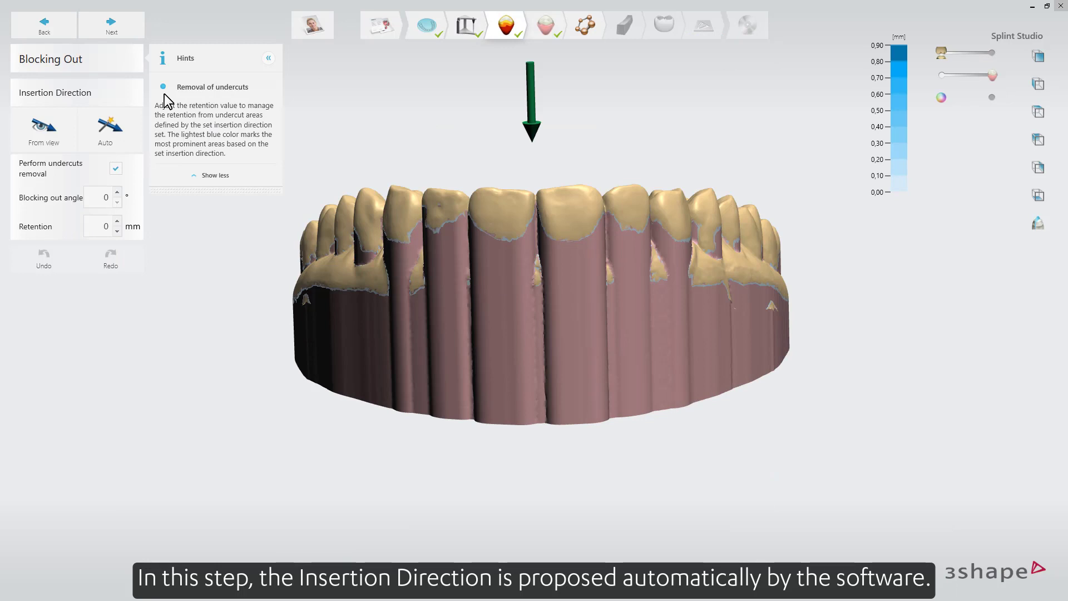
Orient the upper jaw to an occlusal view and set the insertion direction from that view.
{"action": "right_click_drag", "start_coordinate": [326, 251], "coordinate": [825, 329]}
{"action": "mouse_move", "coordinate": [619, 239]}
{"action": "right_mouse_down"}
{"action": "mouse_move", "coordinate": [606, 291]}
{"action": "mouse_move", "coordinate": [607, 265]}
{"action": "mouse_move", "coordinate": [598, 276]}
{"action": "right_mouse_up"}
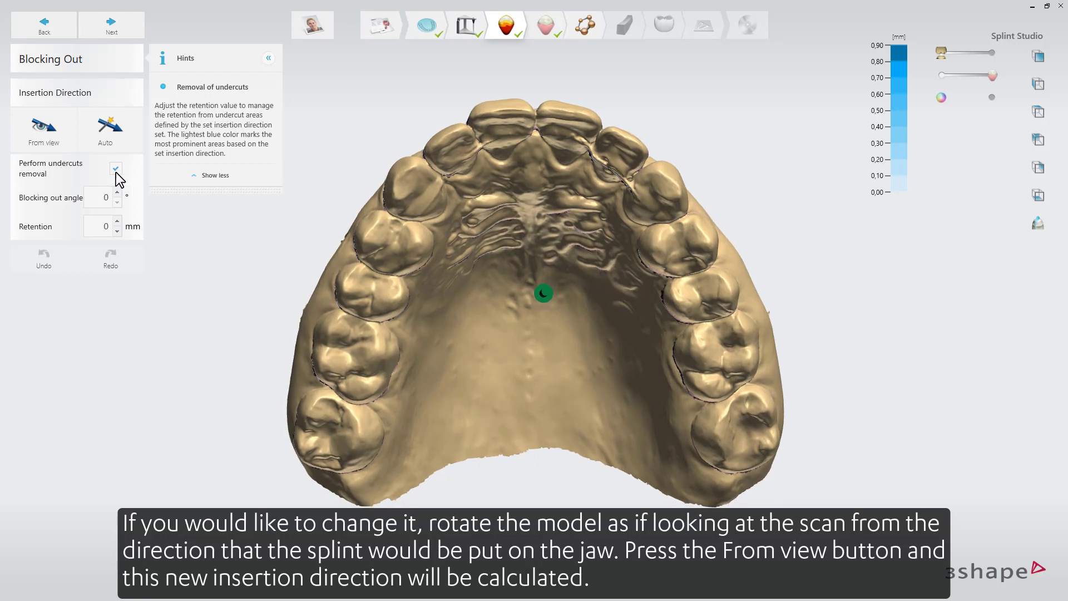
{"action": "left_click", "coordinate": [62, 129]}
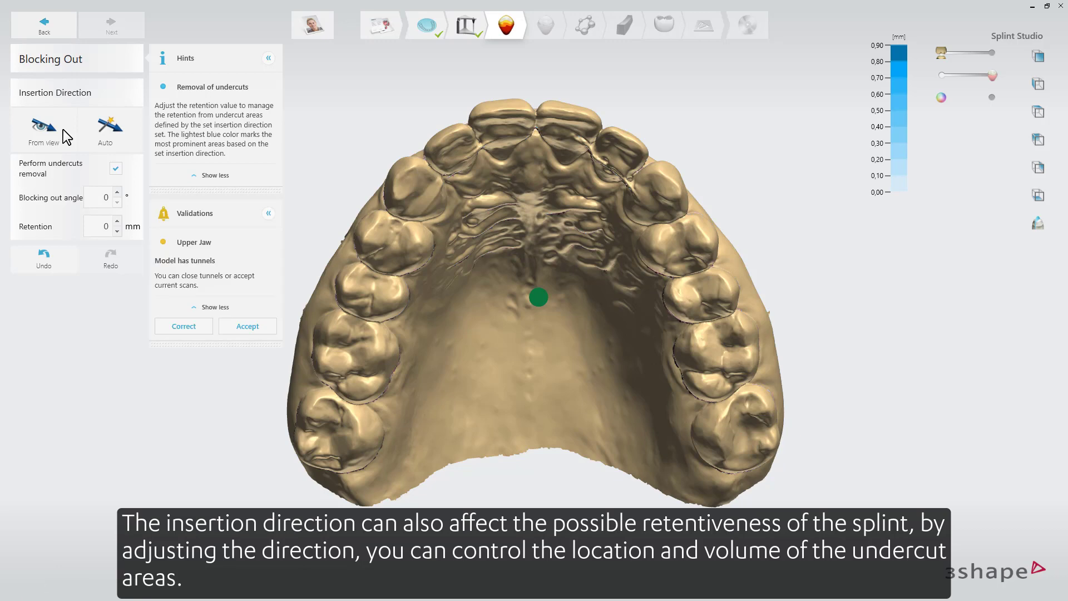
Correct the tunnels in the upper jaw model and inspect its undercut areas from several angles.
{"action": "mouse_move", "coordinate": [570, 120]}
{"action": "right_mouse_down"}
{"action": "mouse_move", "coordinate": [574, 202]}
{"action": "mouse_move", "coordinate": [587, 137]}
{"action": "mouse_move", "coordinate": [703, 140]}
{"action": "mouse_move", "coordinate": [596, 134]}
{"action": "mouse_move", "coordinate": [567, 114]}
{"action": "mouse_move", "coordinate": [577, 110]}
{"action": "right_mouse_up"}
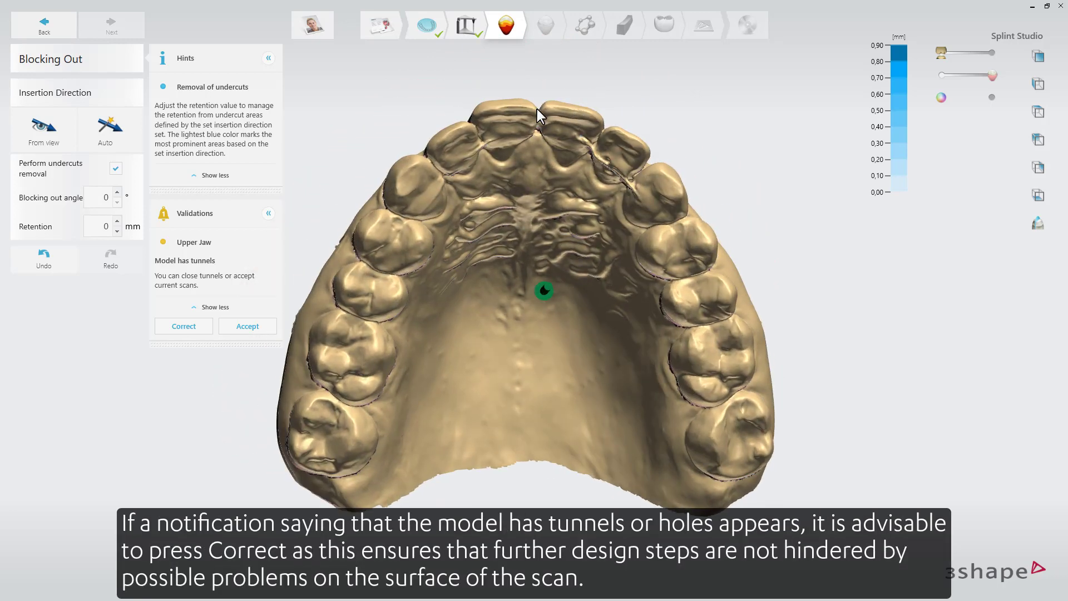
{"action": "left_click", "coordinate": [166, 328]}
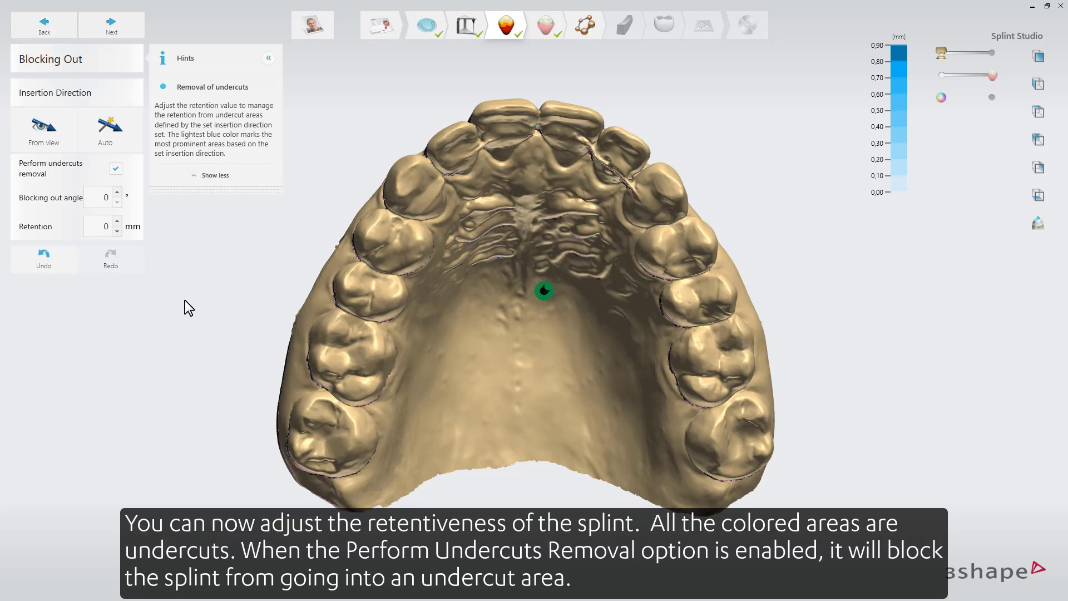
{"action": "mouse_move", "coordinate": [193, 293]}
{"action": "right_mouse_down"}
{"action": "mouse_move", "coordinate": [194, 267]}
{"action": "mouse_move", "coordinate": [147, 273]}
{"action": "mouse_move", "coordinate": [261, 333]}
{"action": "mouse_move", "coordinate": [276, 287]}
{"action": "mouse_move", "coordinate": [374, 258]}
{"action": "mouse_move", "coordinate": [488, 251]}
{"action": "right_mouse_up"}
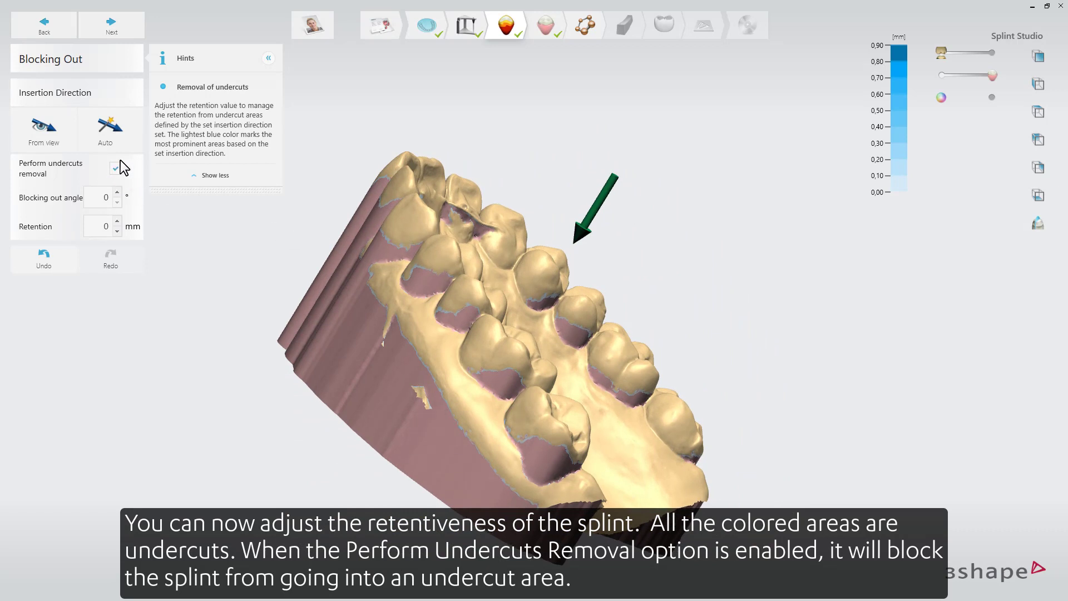
{"action": "right_click_drag", "start_coordinate": [570, 269], "coordinate": [389, 345]}
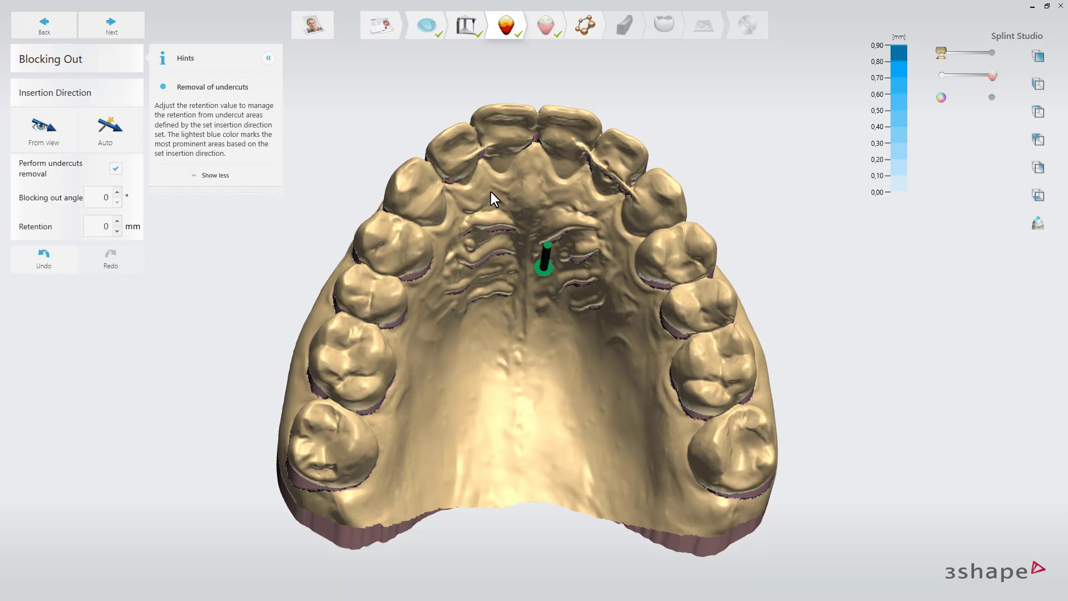
Set the retention to 0.1 mm, inspect the undercuts around the teeth, and proceed to Wax Trimming.
{"action": "left_click", "coordinate": [116, 222]}
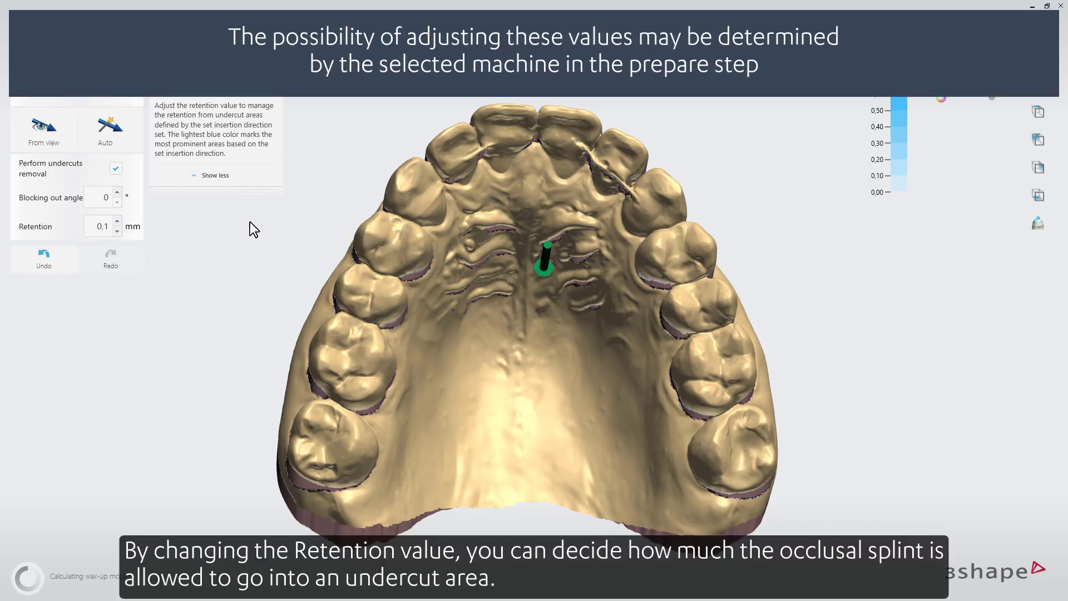
{"action": "right_click_drag", "start_coordinate": [250, 223], "coordinate": [380, 271]}
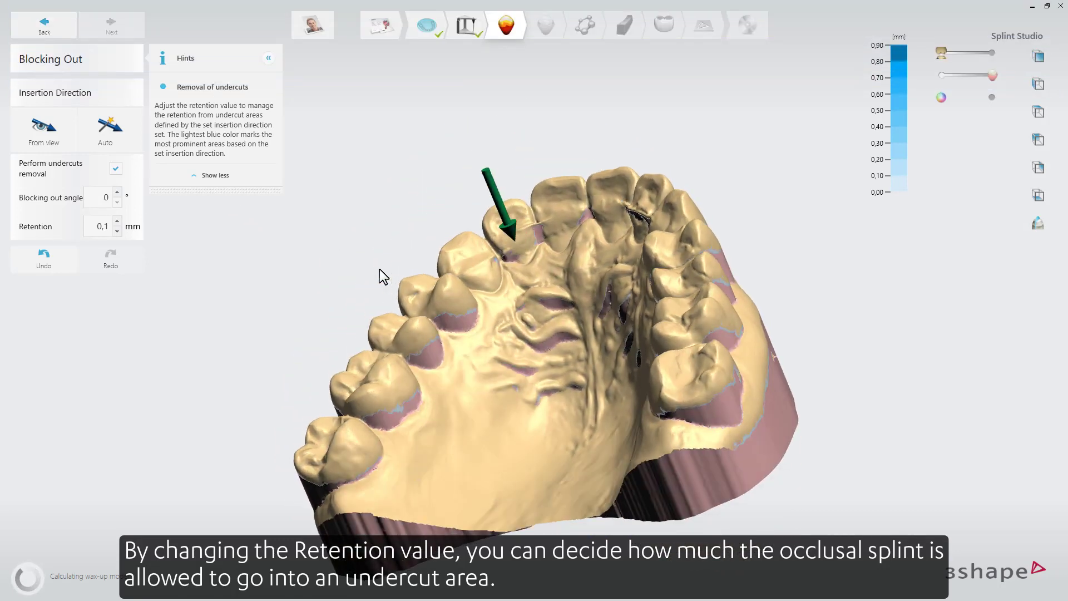
{"action": "right_click_drag", "start_coordinate": [380, 270], "coordinate": [451, 342]}
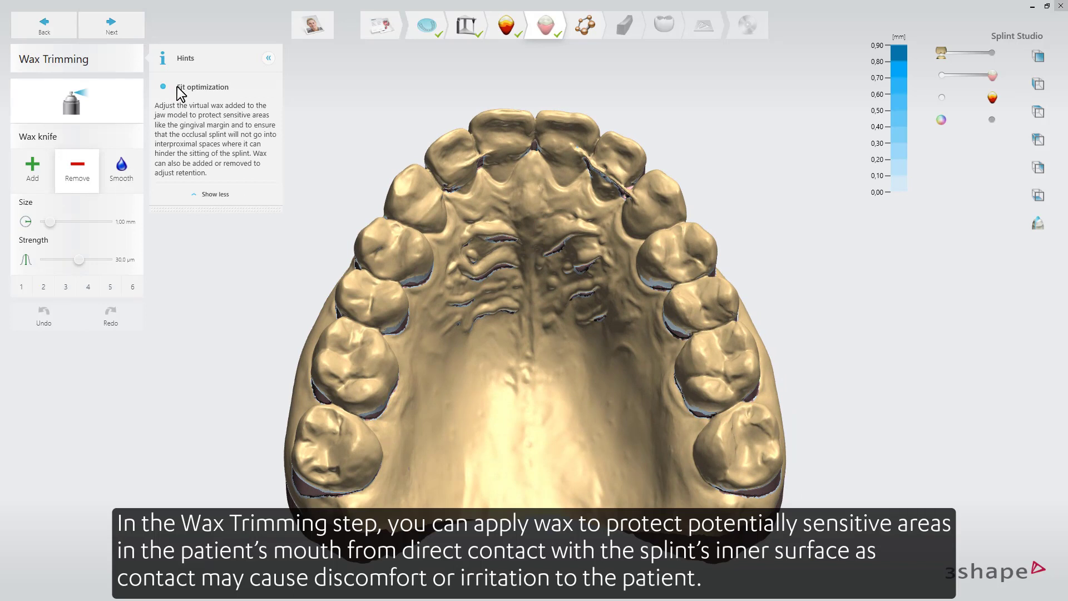
Smooth relief wax over the palatal rugae and incisive papilla with a 1.00 mm wax knife.
{"action": "right_click_drag", "start_coordinate": [439, 322], "coordinate": [505, 365]}
{"action": "scroll", "coordinate": [505, 365], "scroll_direction": "up", "scroll_amount": 3}
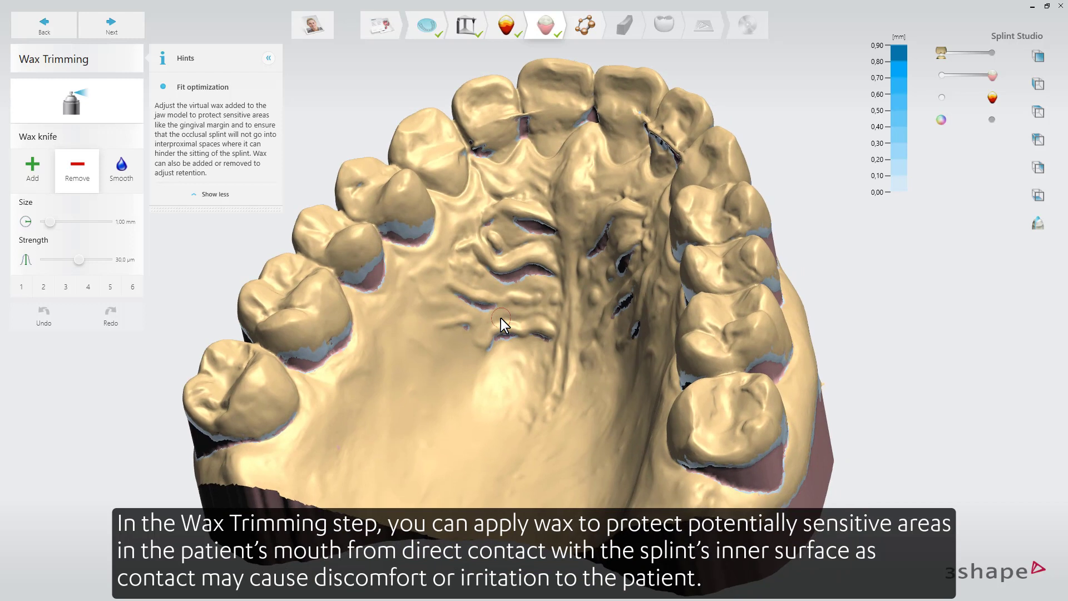
{"action": "left_click", "coordinate": [127, 169]}
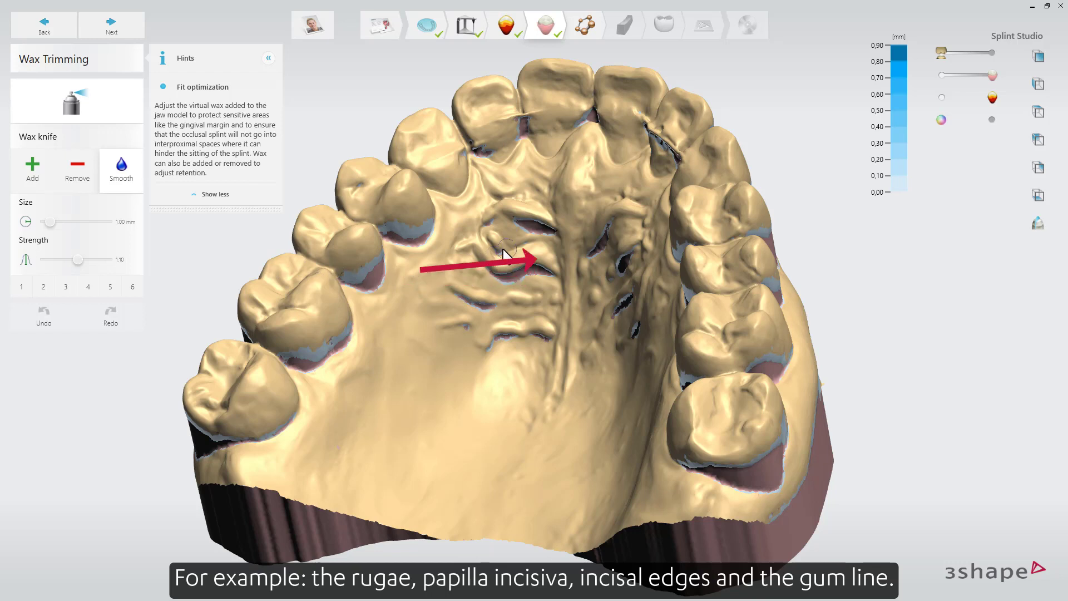
{"action": "left_click_drag", "start_coordinate": [494, 248], "coordinate": [551, 245]}
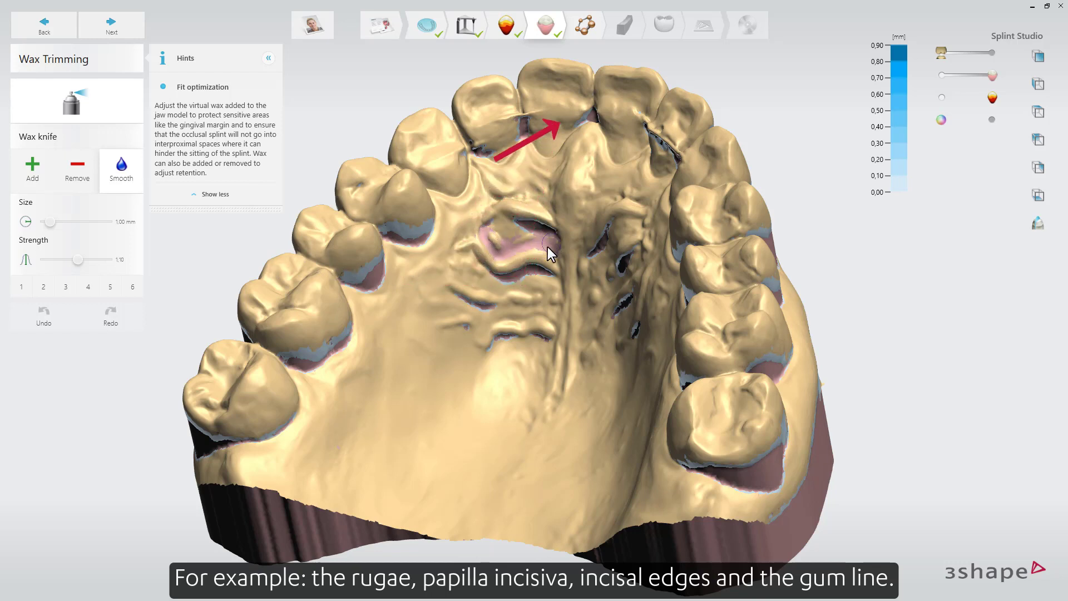
{"action": "mouse_move", "coordinate": [572, 188]}
{"action": "left_mouse_down"}
{"action": "mouse_move", "coordinate": [594, 196]}
{"action": "mouse_move", "coordinate": [592, 157]}
{"action": "mouse_move", "coordinate": [586, 213]}
{"action": "left_mouse_up"}
{"action": "mouse_move", "coordinate": [500, 293]}
{"action": "left_mouse_down"}
{"action": "mouse_move", "coordinate": [549, 322]}
{"action": "mouse_move", "coordinate": [503, 325]}
{"action": "mouse_move", "coordinate": [533, 312]}
{"action": "left_mouse_up"}
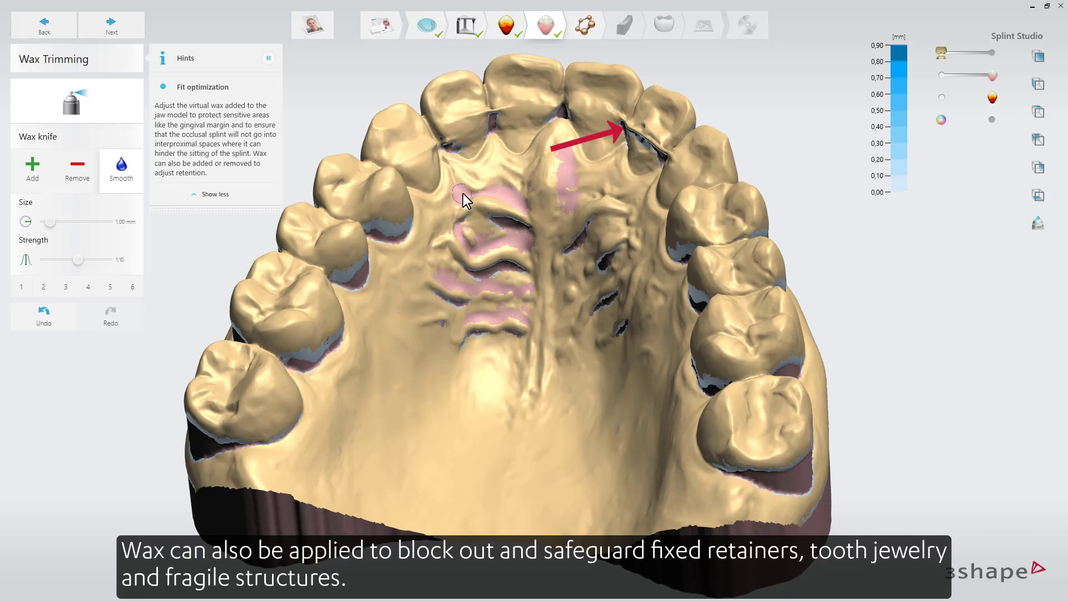
Add wax at 14.0 µm strength to the hole beside the end of the fixed retainer.
{"action": "right_click_drag", "start_coordinate": [456, 198], "coordinate": [406, 208]}
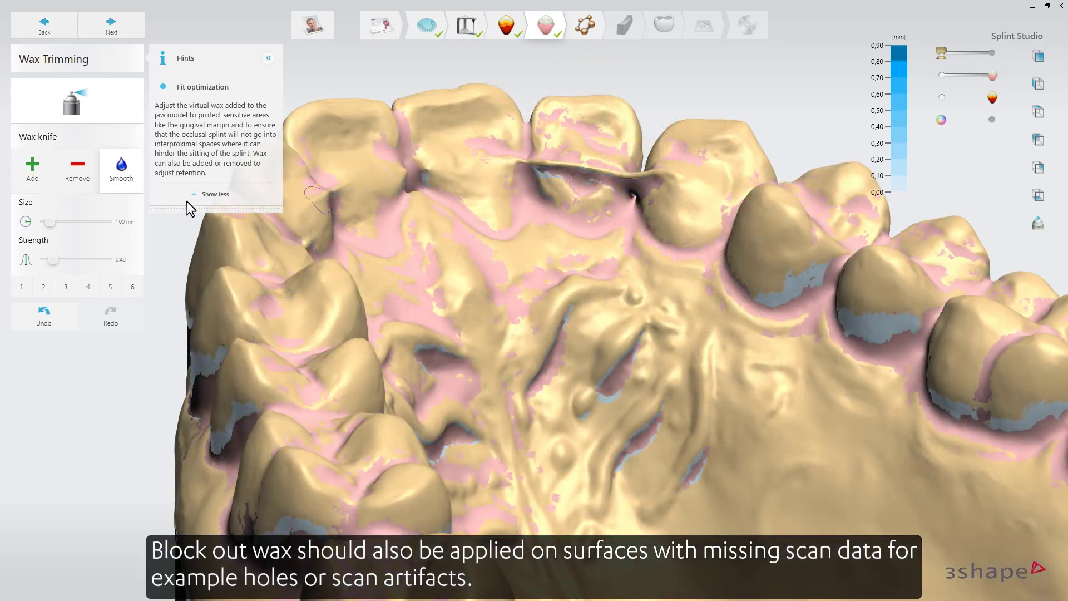
{"action": "left_click", "coordinate": [32, 171]}
{"action": "left_click_drag", "start_coordinate": [52, 260], "coordinate": [59, 259]}
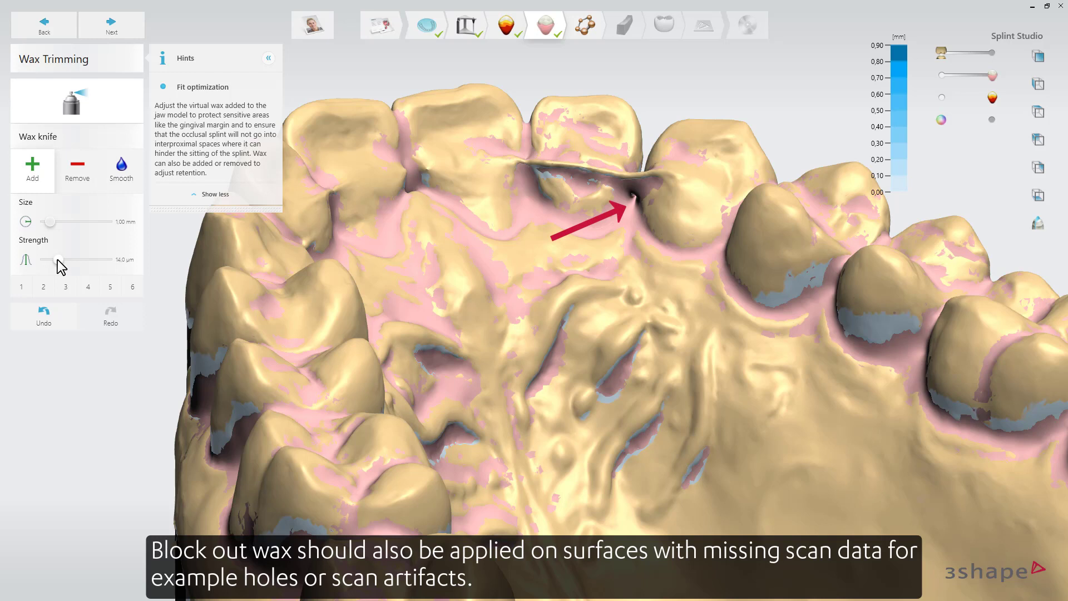
{"action": "left_click", "coordinate": [634, 196]}
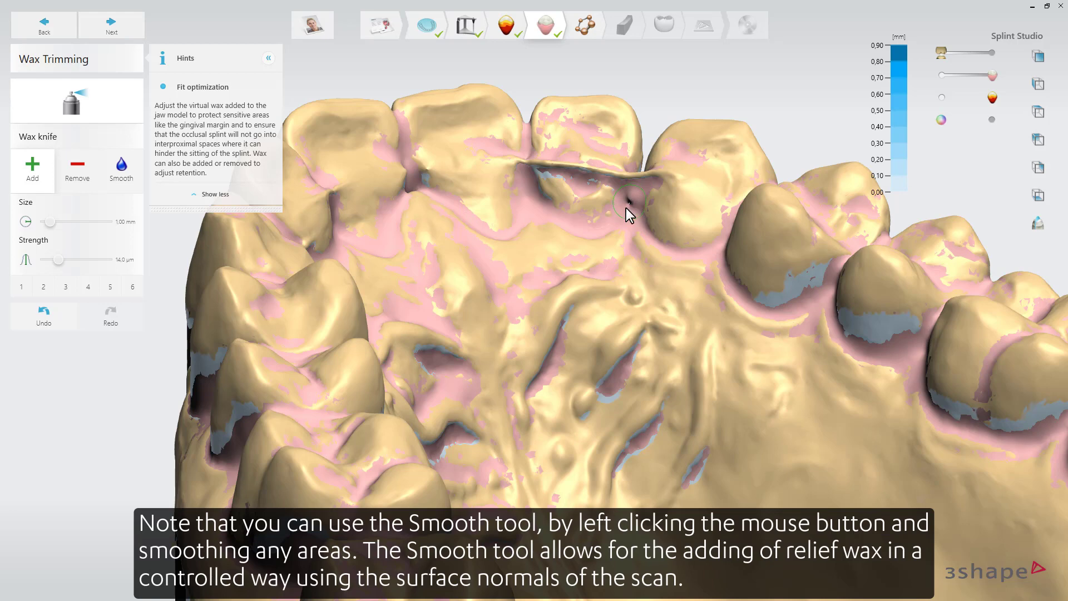
Smooth the wax over the small hole between the two central incisors on the palatal side.
{"action": "right_click_drag", "start_coordinate": [477, 233], "coordinate": [474, 167]}
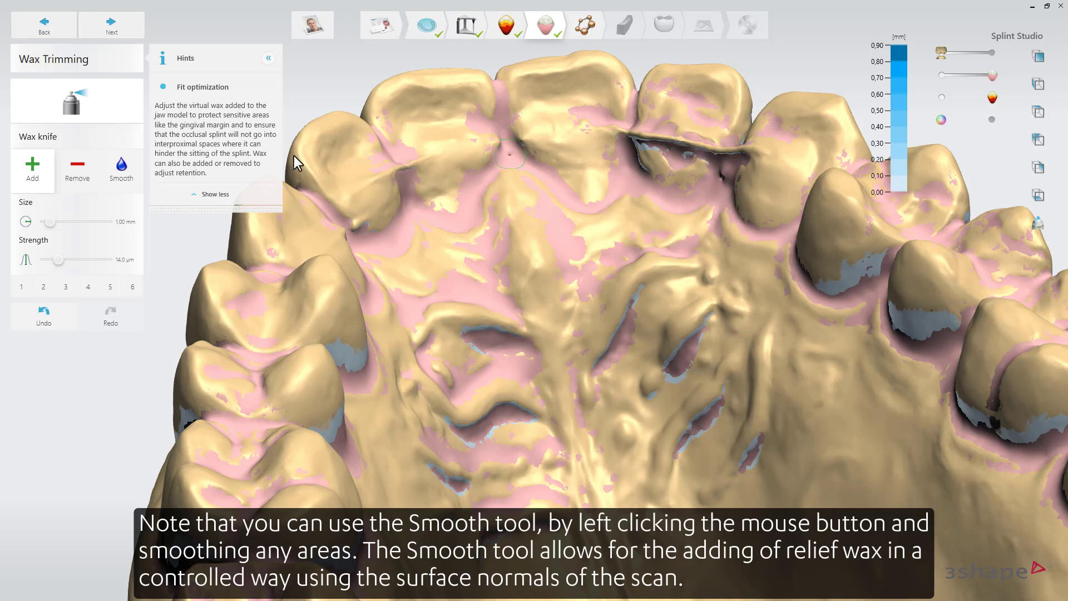
{"action": "left_click", "coordinate": [121, 163]}
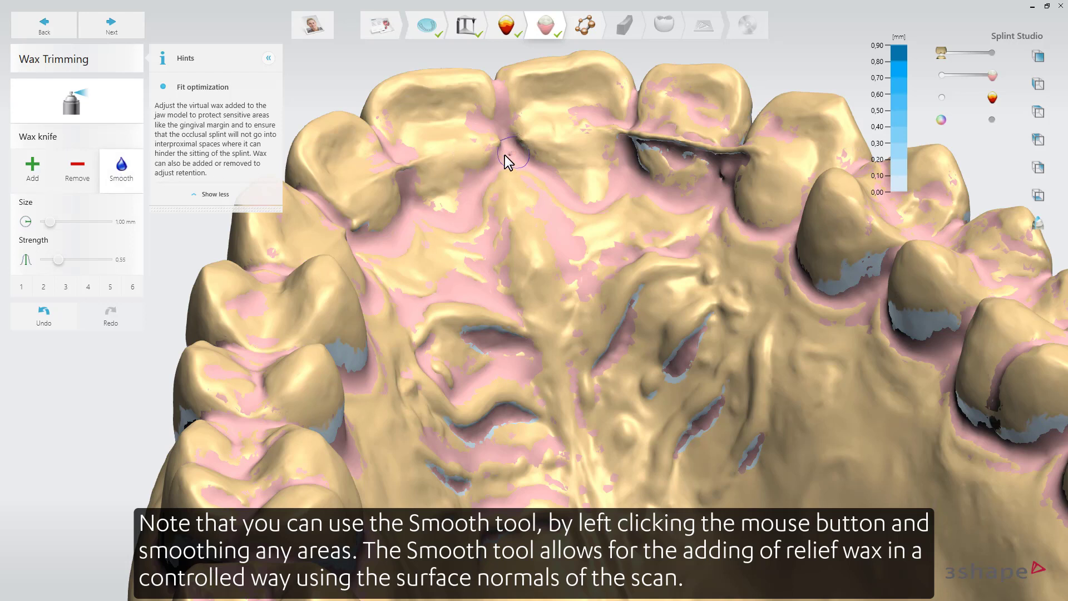
{"action": "mouse_move", "coordinate": [510, 160]}
{"action": "left_mouse_down"}
{"action": "mouse_move", "coordinate": [503, 153]}
{"action": "mouse_move", "coordinate": [513, 157]}
{"action": "left_mouse_up"}
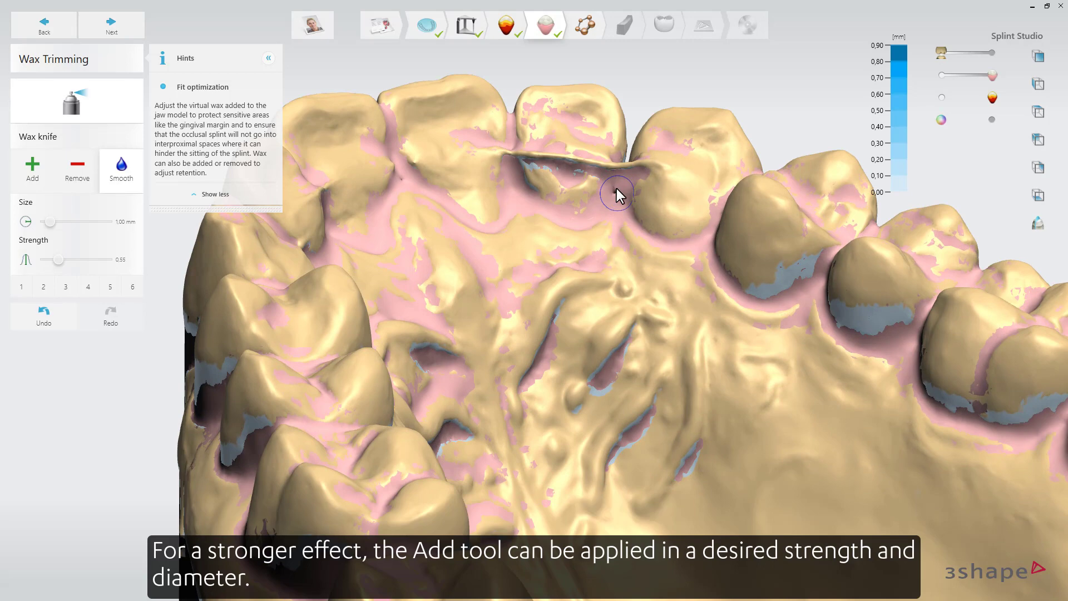
Smooth extra relief wax along the fixed retainer and into the neighbouring interproximal areas.
{"action": "mouse_move", "coordinate": [585, 165]}
{"action": "left_mouse_down"}
{"action": "mouse_move", "coordinate": [512, 160]}
{"action": "mouse_move", "coordinate": [562, 169]}
{"action": "left_mouse_up"}
{"action": "mouse_move", "coordinate": [562, 169]}
{"action": "right_mouse_down"}
{"action": "mouse_move", "coordinate": [573, 182]}
{"action": "mouse_move", "coordinate": [605, 118]}
{"action": "right_mouse_up"}
{"action": "mouse_move", "coordinate": [604, 118]}
{"action": "left_mouse_down"}
{"action": "mouse_move", "coordinate": [558, 99]}
{"action": "mouse_move", "coordinate": [601, 113]}
{"action": "left_mouse_up"}
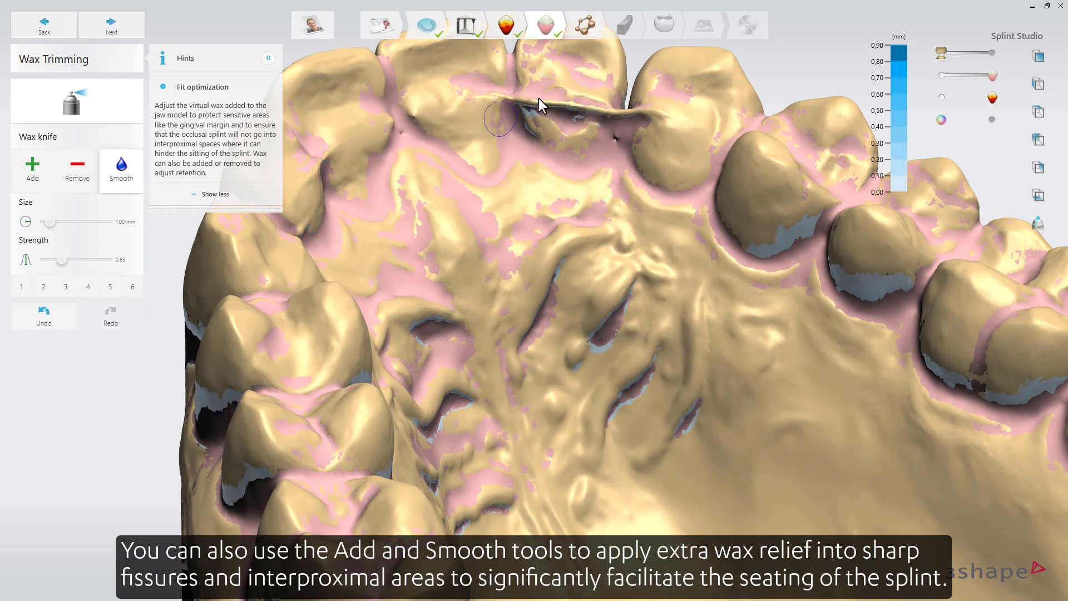
{"action": "mouse_move", "coordinate": [567, 100]}
{"action": "left_mouse_down"}
{"action": "mouse_move", "coordinate": [628, 111]}
{"action": "mouse_move", "coordinate": [612, 144]}
{"action": "left_mouse_up"}
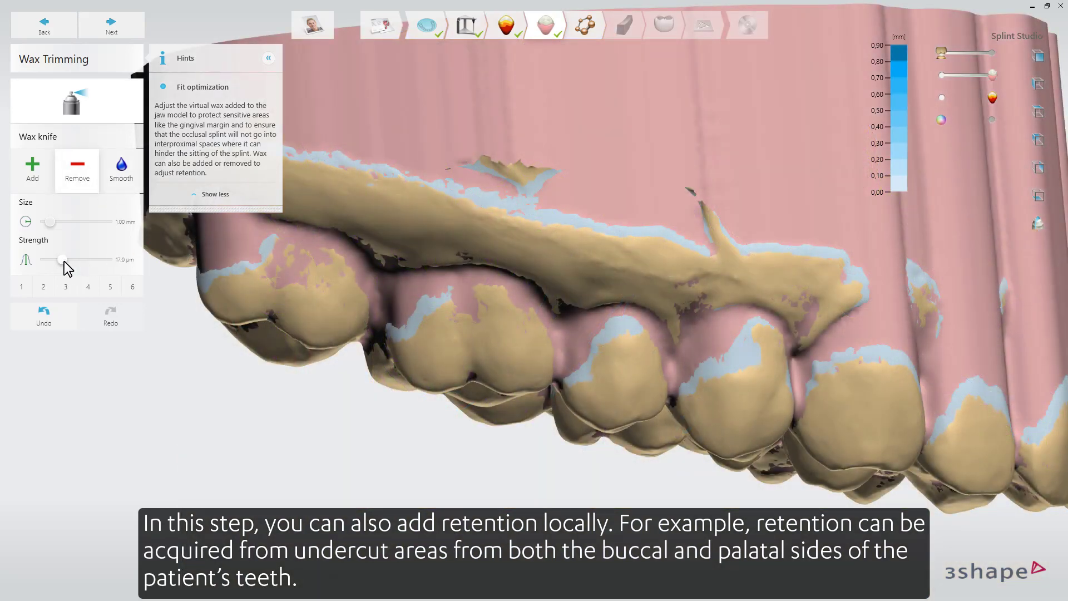
Remove wax locally from the buccal undercut of the last molar with a 0.95 mm wax knife at 18.0 µm strength.
{"action": "left_click_drag", "start_coordinate": [64, 262], "coordinate": [66, 261]}
{"action": "left_click_drag", "start_coordinate": [50, 222], "coordinate": [49, 221]}
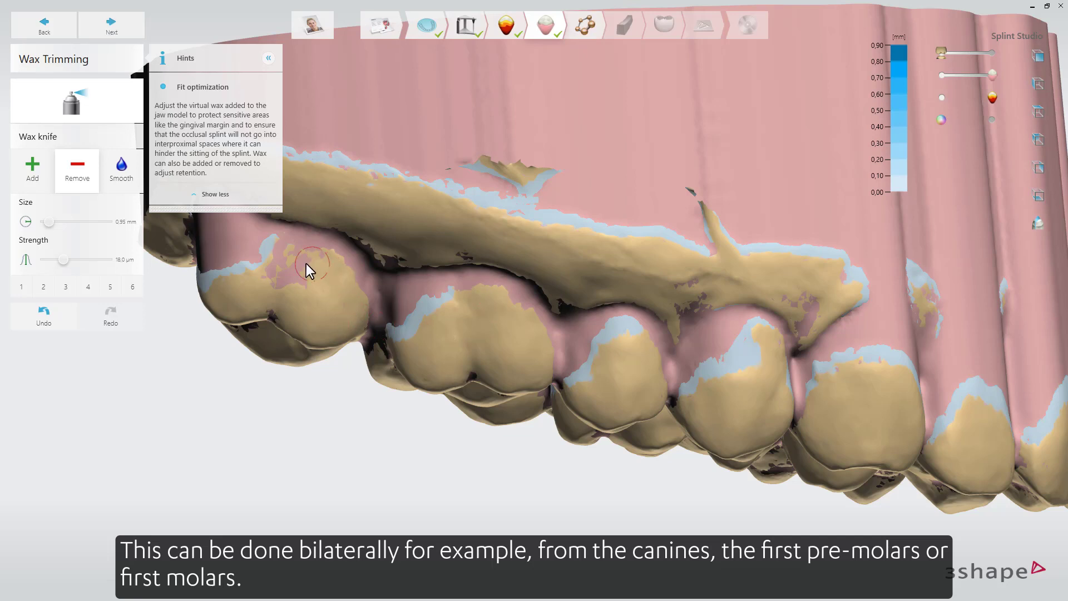
{"action": "mouse_move", "coordinate": [284, 259]}
{"action": "left_mouse_down"}
{"action": "mouse_move", "coordinate": [207, 274]}
{"action": "mouse_move", "coordinate": [276, 253]}
{"action": "mouse_move", "coordinate": [298, 256]}
{"action": "mouse_move", "coordinate": [299, 272]}
{"action": "mouse_move", "coordinate": [264, 276]}
{"action": "mouse_move", "coordinate": [289, 284]}
{"action": "mouse_move", "coordinate": [315, 265]}
{"action": "mouse_move", "coordinate": [290, 263]}
{"action": "mouse_move", "coordinate": [318, 261]}
{"action": "mouse_move", "coordinate": [281, 255]}
{"action": "mouse_move", "coordinate": [358, 290]}
{"action": "left_mouse_up"}
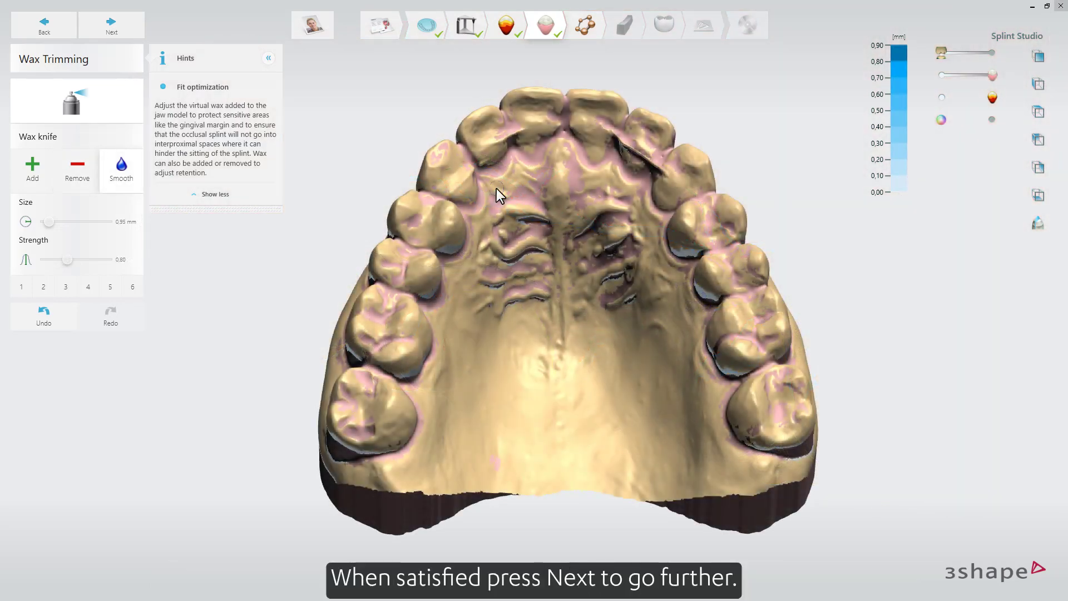
Proceed to the Outline stage and draw the splint outline from the last molar along the buccal prominence line to the lateral incisor.
{"action": "left_click", "coordinate": [129, 32]}
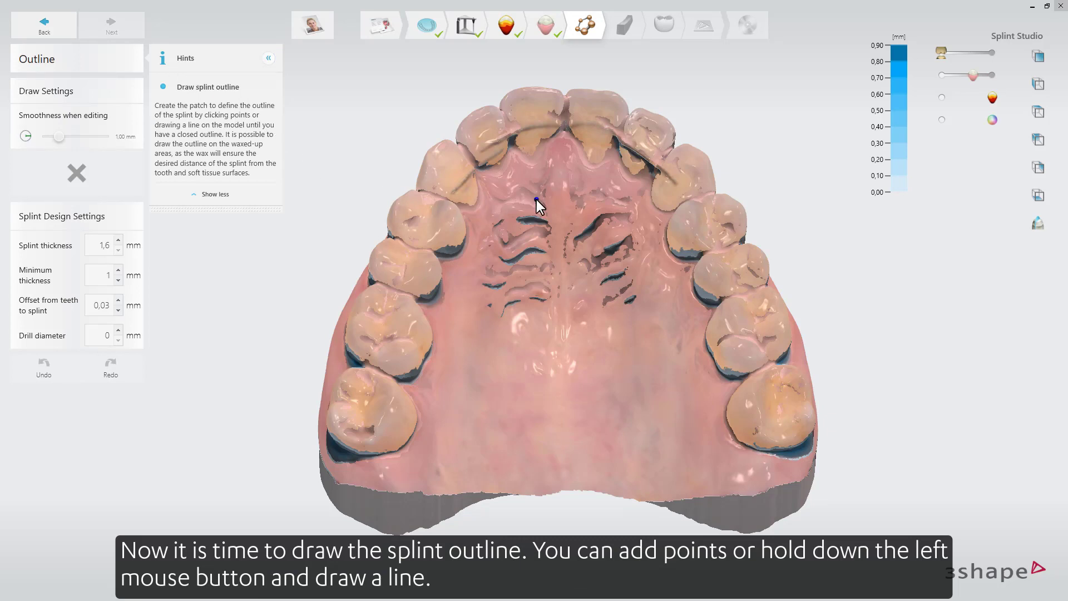
{"action": "scroll", "coordinate": [537, 199], "scroll_direction": "down", "scroll_amount": 5}
{"action": "right_click_drag", "start_coordinate": [542, 195], "coordinate": [674, 330]}
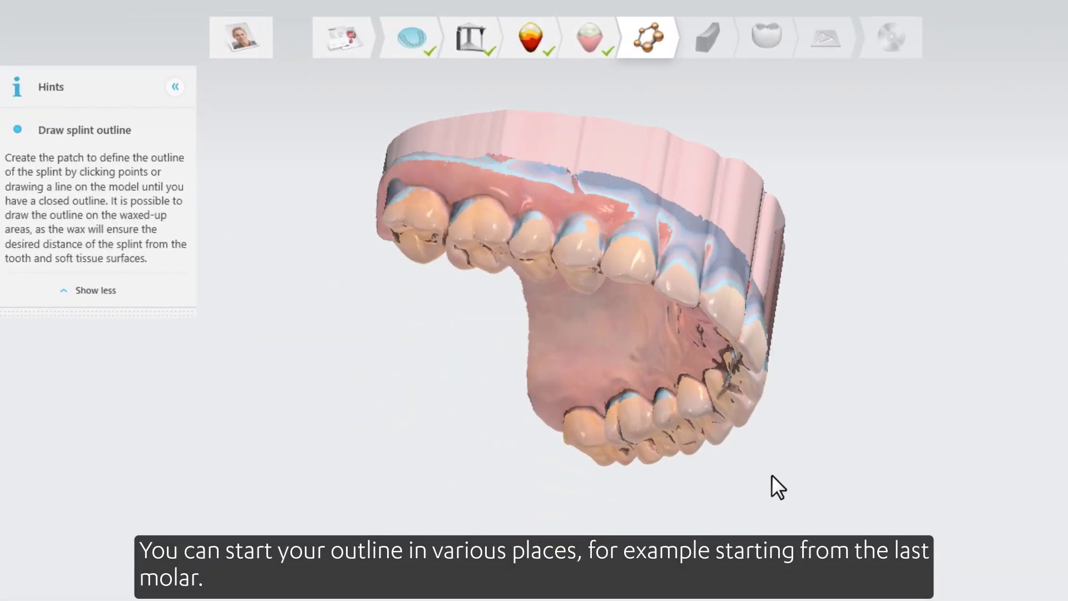
{"action": "right_click_drag", "start_coordinate": [771, 476], "coordinate": [777, 522]}
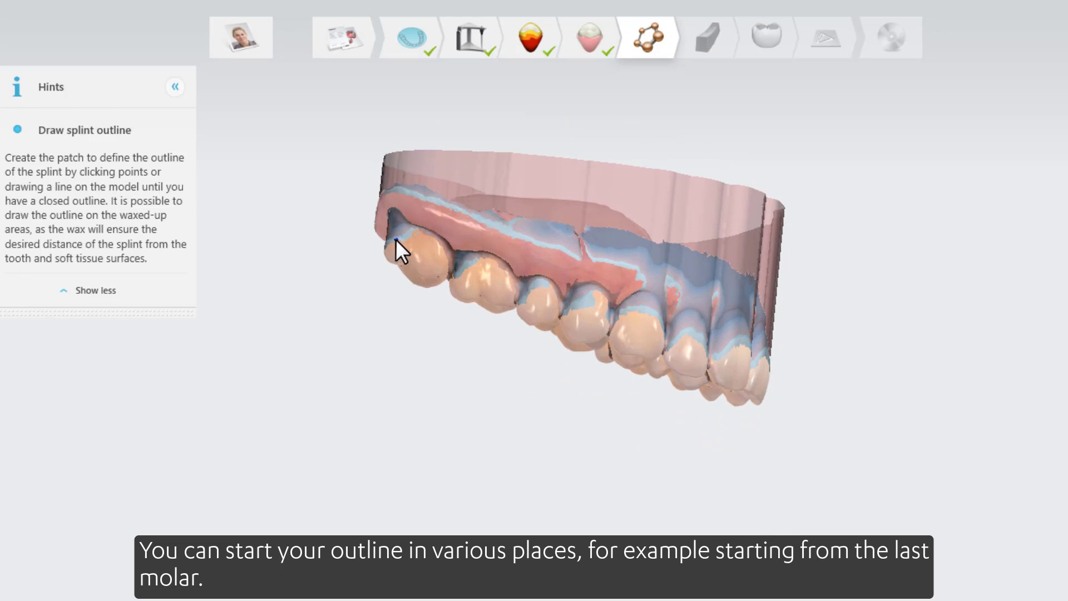
{"action": "left_click", "coordinate": [415, 234]}
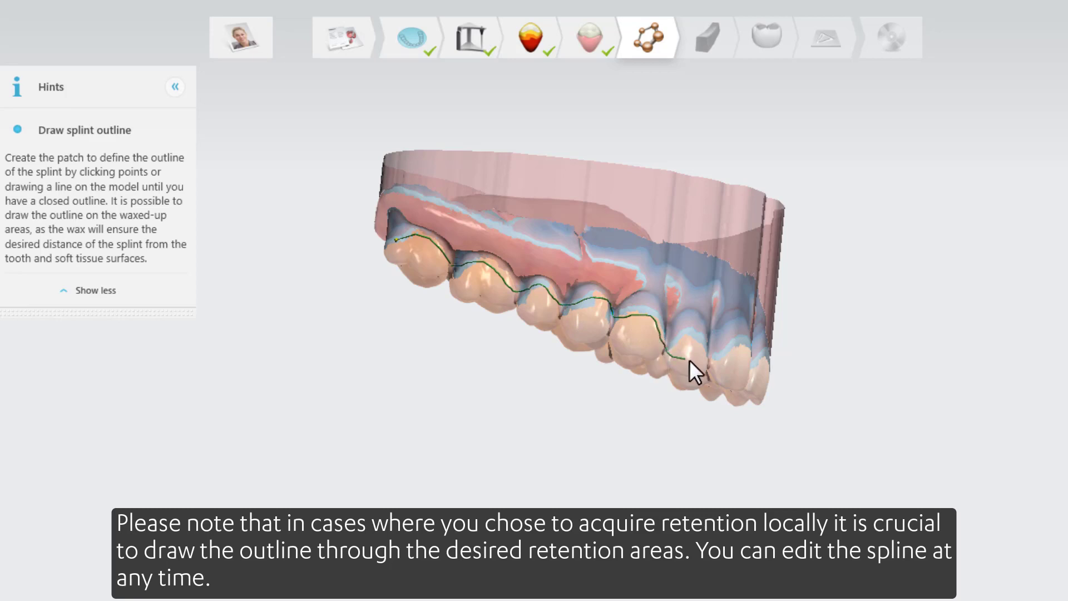
Continue the outline across the incisors and opposite buccal teeth, then scallop it palatally 0.5-1 mm from the gingival margin.
{"action": "mouse_move", "coordinate": [738, 369]}
{"action": "right_mouse_down"}
{"action": "mouse_move", "coordinate": [518, 345]}
{"action": "mouse_move", "coordinate": [429, 261]}
{"action": "mouse_move", "coordinate": [516, 299]}
{"action": "mouse_move", "coordinate": [513, 331]}
{"action": "right_mouse_up"}
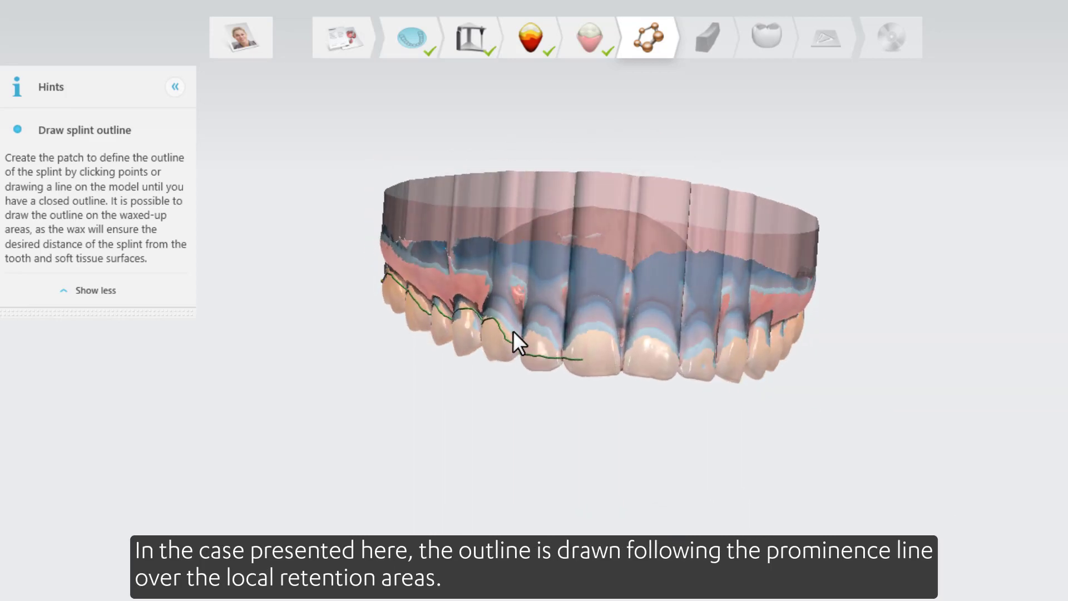
{"action": "left_click_drag", "start_coordinate": [659, 365], "coordinate": [706, 370]}
{"action": "right_click_drag", "start_coordinate": [716, 318], "coordinate": [529, 299]}
{"action": "left_click", "coordinate": [599, 356]}
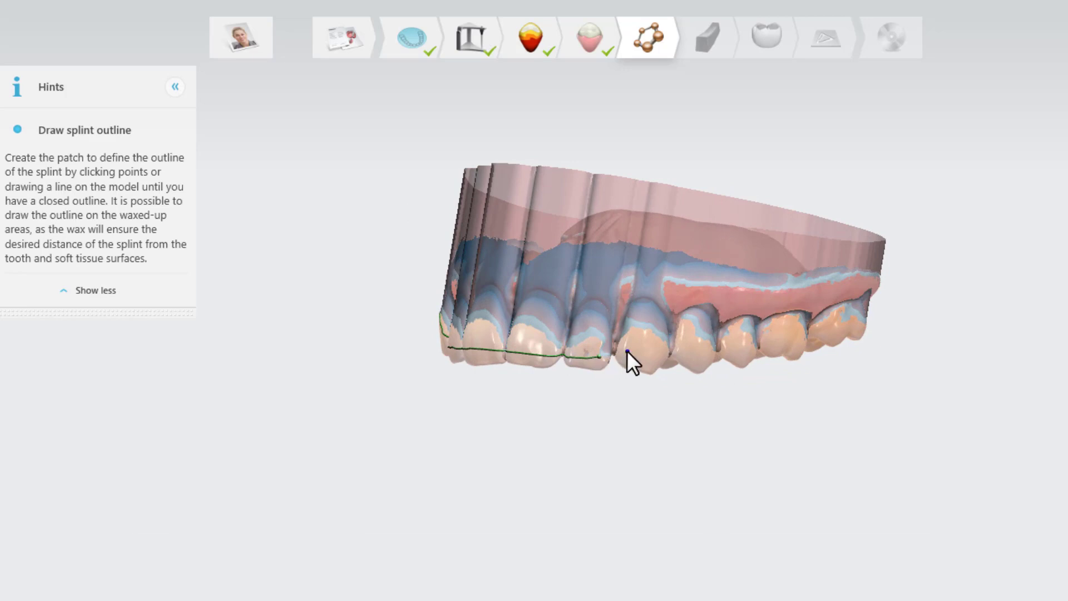
{"action": "left_click_drag", "start_coordinate": [661, 339], "coordinate": [670, 335]}
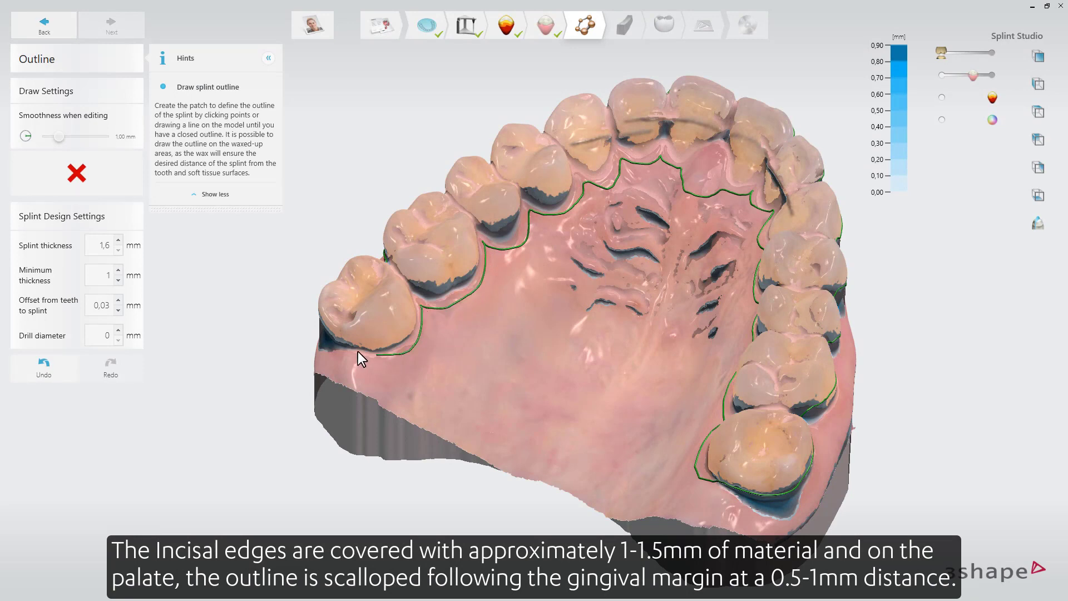
Close the splint outline at the starting last molar and refine its course along the buccal surfaces of the posterior teeth.
{"action": "right_click_drag", "start_coordinate": [329, 339], "coordinate": [524, 286]}
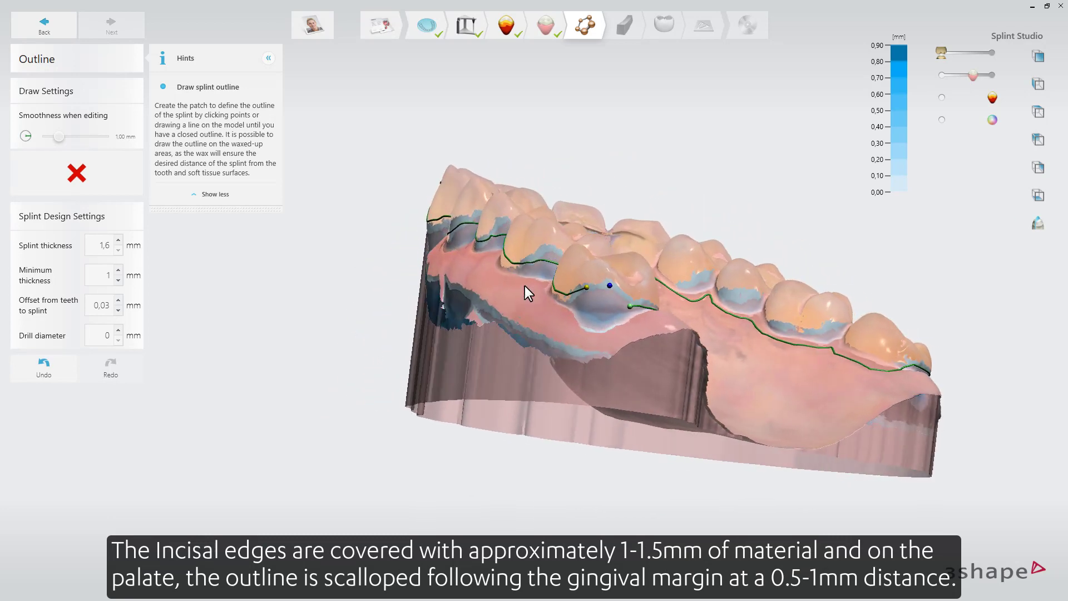
{"action": "left_click", "coordinate": [586, 289]}
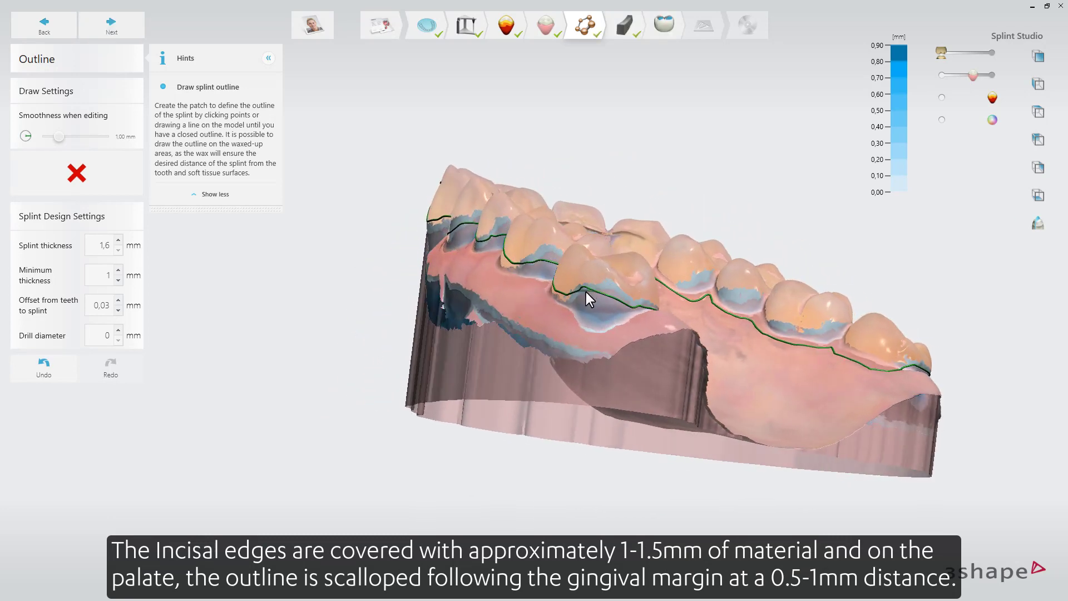
{"action": "left_click_drag", "start_coordinate": [593, 297], "coordinate": [638, 307]}
{"action": "right_click_drag", "start_coordinate": [569, 286], "coordinate": [758, 323]}
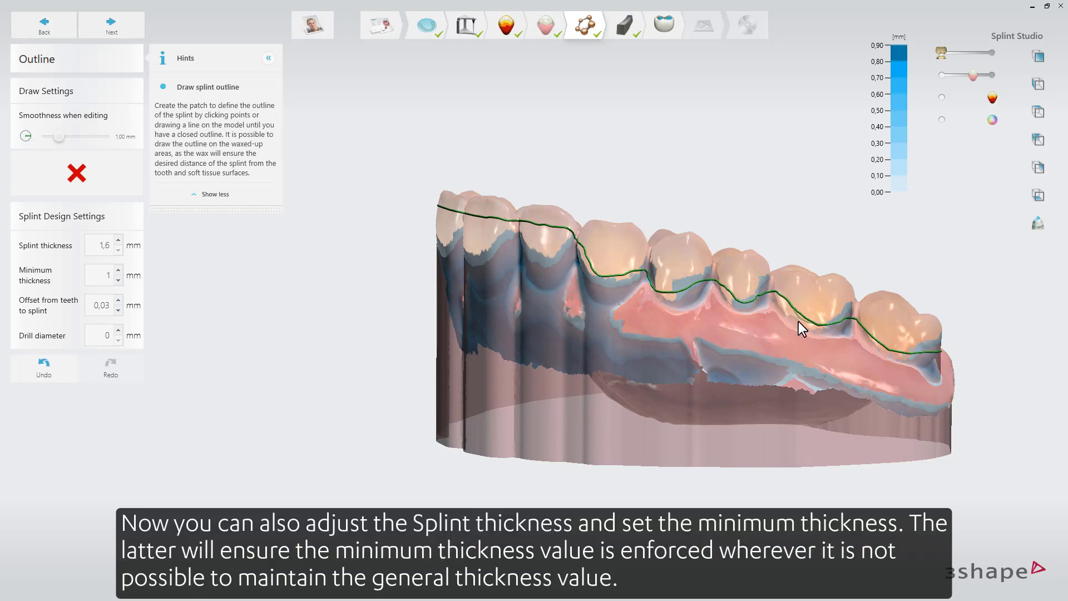
{"action": "left_click_drag", "start_coordinate": [786, 312], "coordinate": [783, 306]}
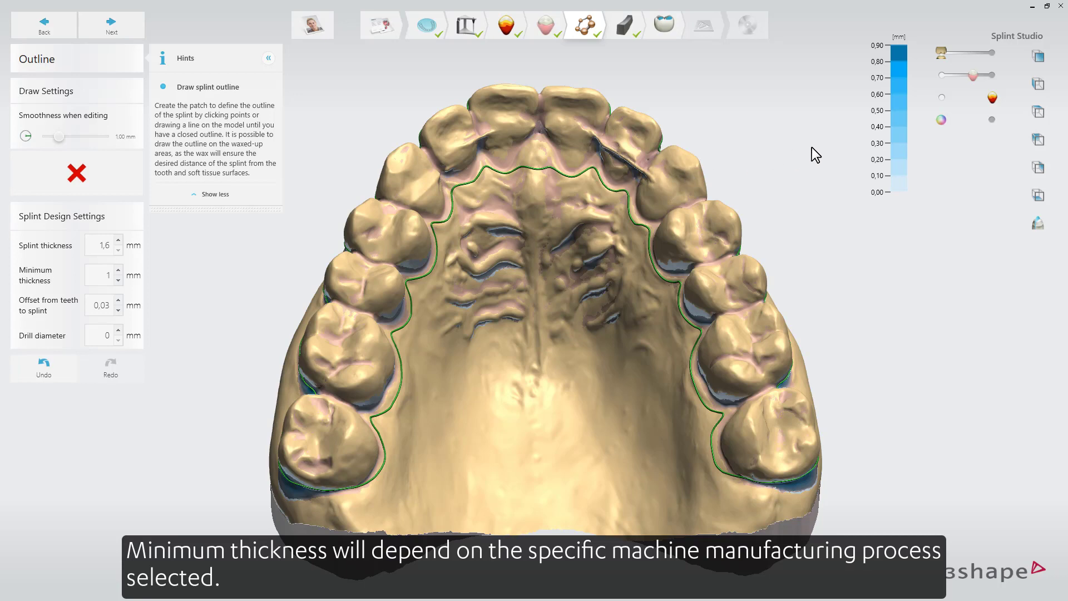
Show the scan's texture colours and examine the closed outline from the occlusal and front sides.
{"action": "left_click", "coordinate": [992, 120]}
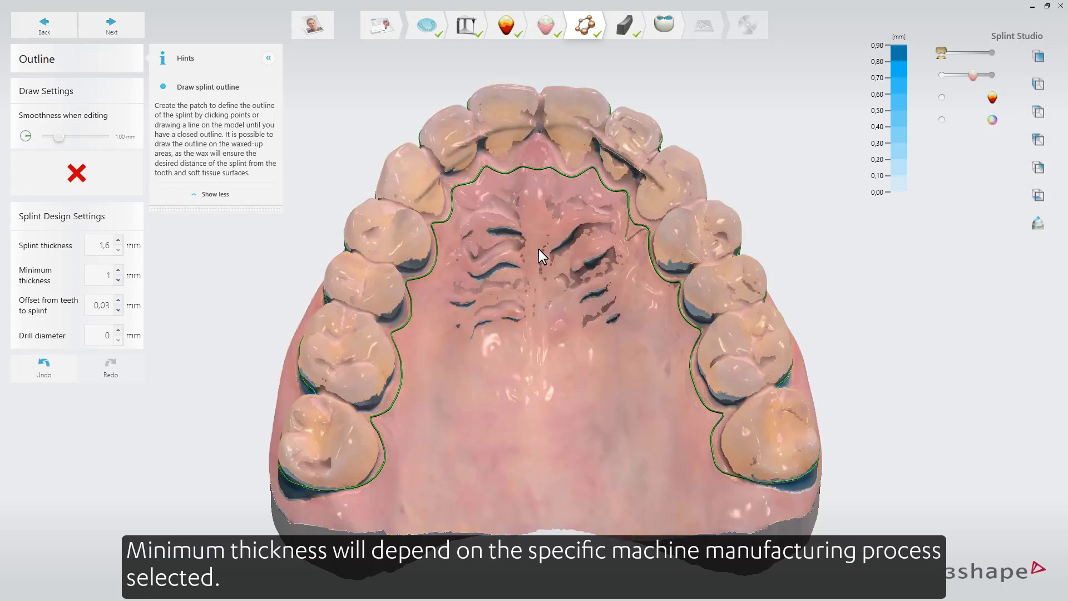
{"action": "right_click_drag", "start_coordinate": [531, 248], "coordinate": [505, 283]}
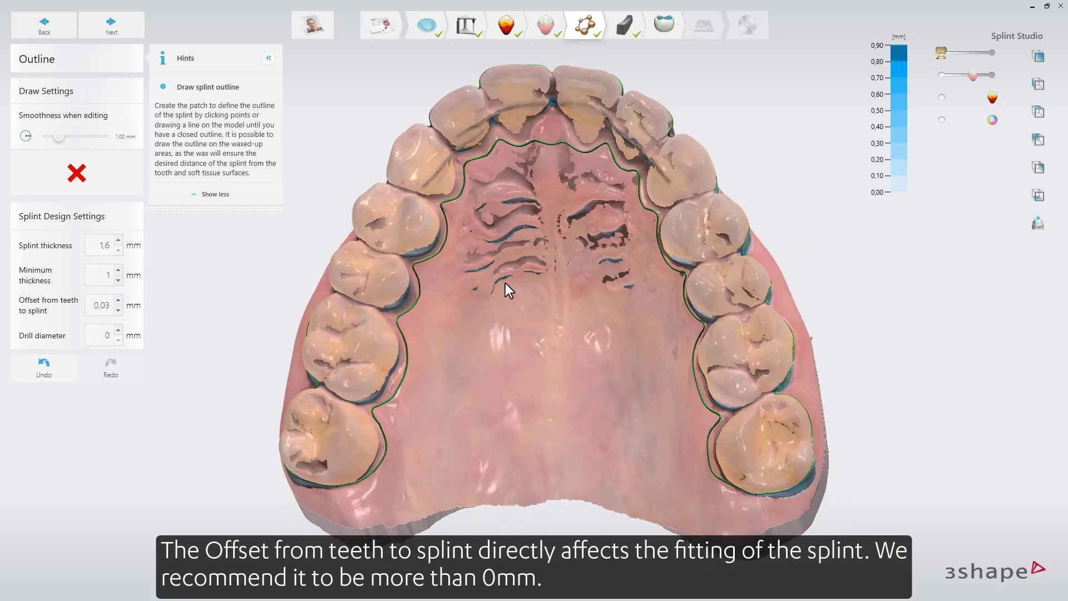
{"action": "right_click_drag", "start_coordinate": [553, 182], "coordinate": [542, 366]}
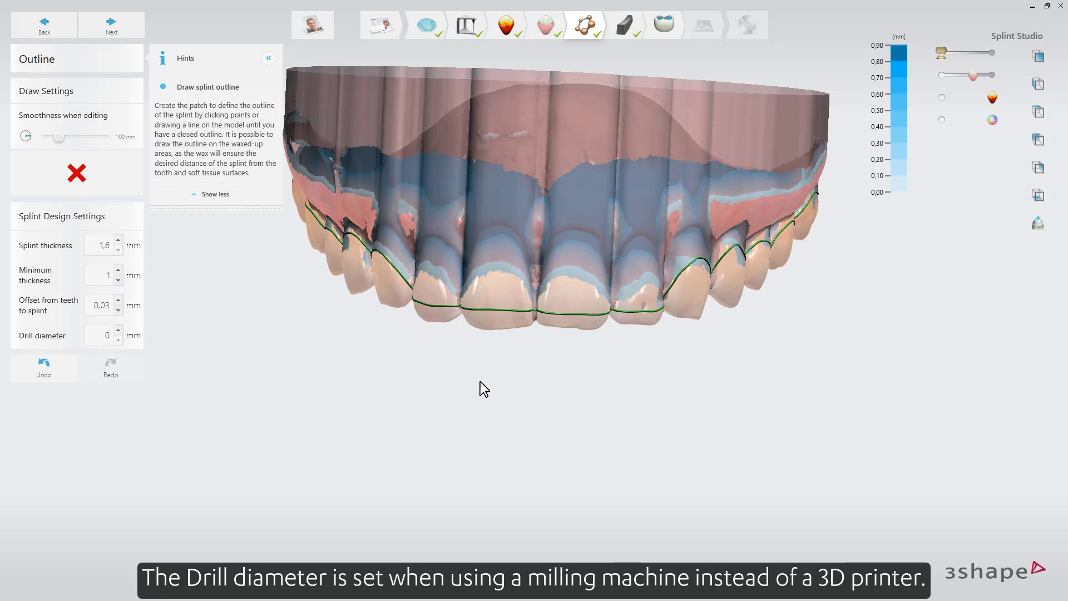
{"action": "right_click_drag", "start_coordinate": [457, 382], "coordinate": [490, 411]}
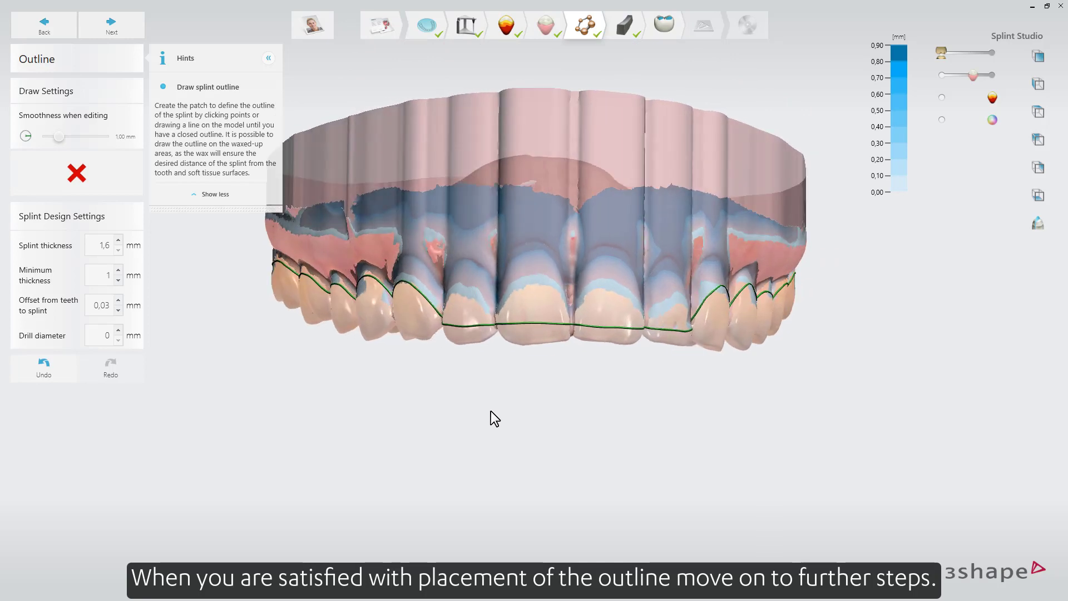
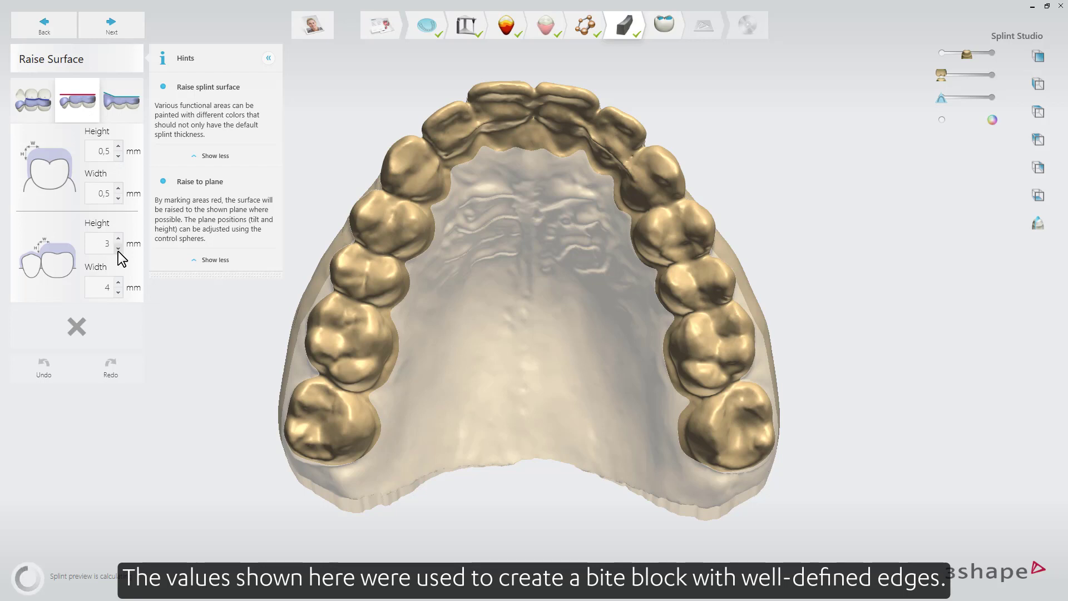
Set the second height and width pair for Raise to plane to 0.5 mm each and show the antagonist jaw.
{"action": "left_click", "coordinate": [118, 293]}
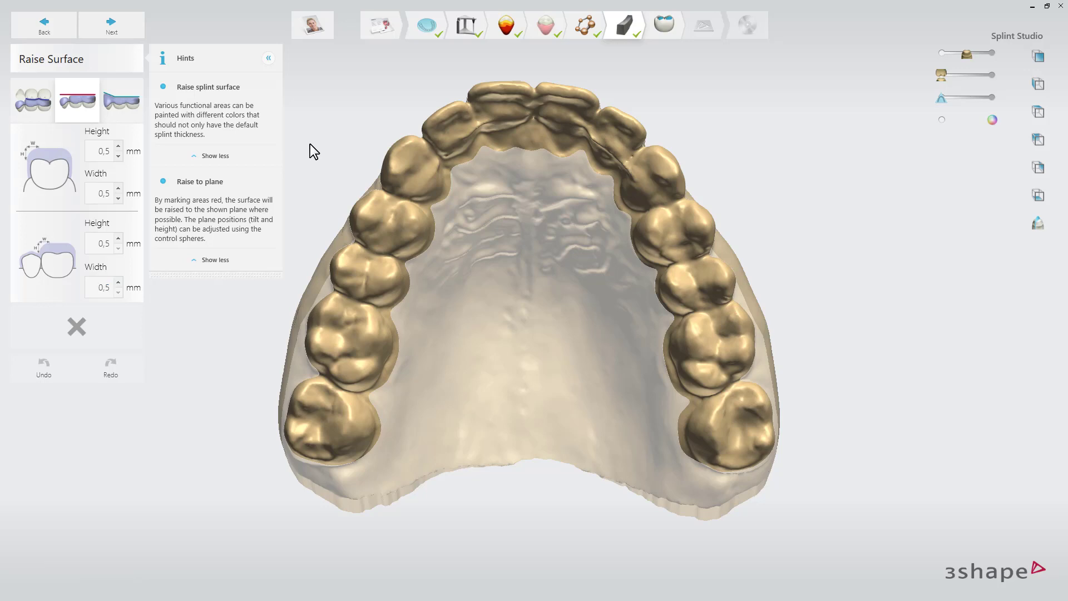
{"action": "left_click", "coordinate": [993, 99]}
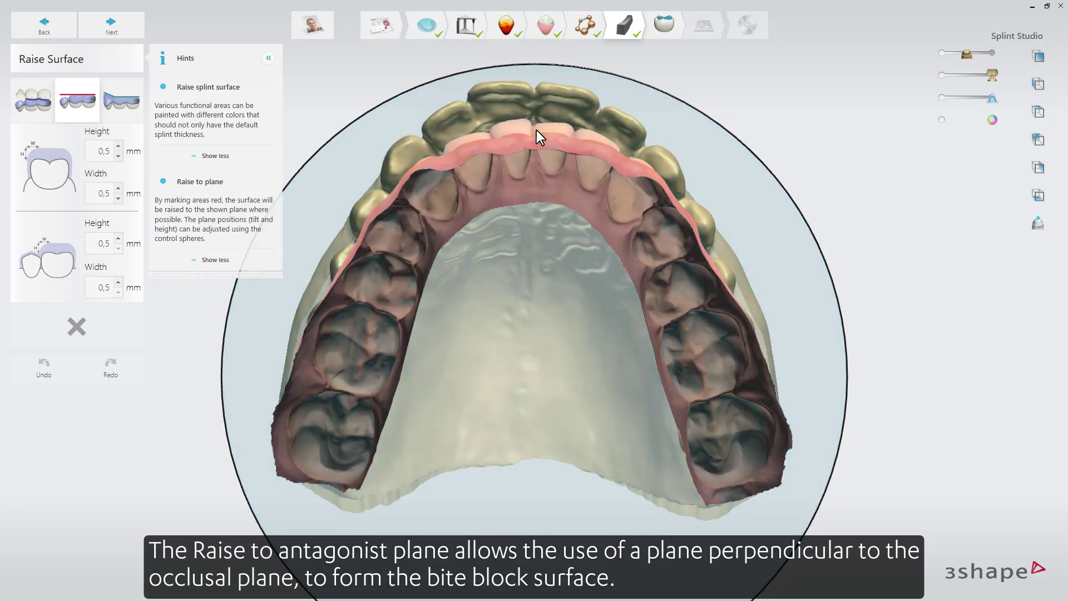
Lower the raise plane with its front control point so it just touches the tips of the lower incisors.
{"action": "right_click_drag", "start_coordinate": [537, 130], "coordinate": [536, 283]}
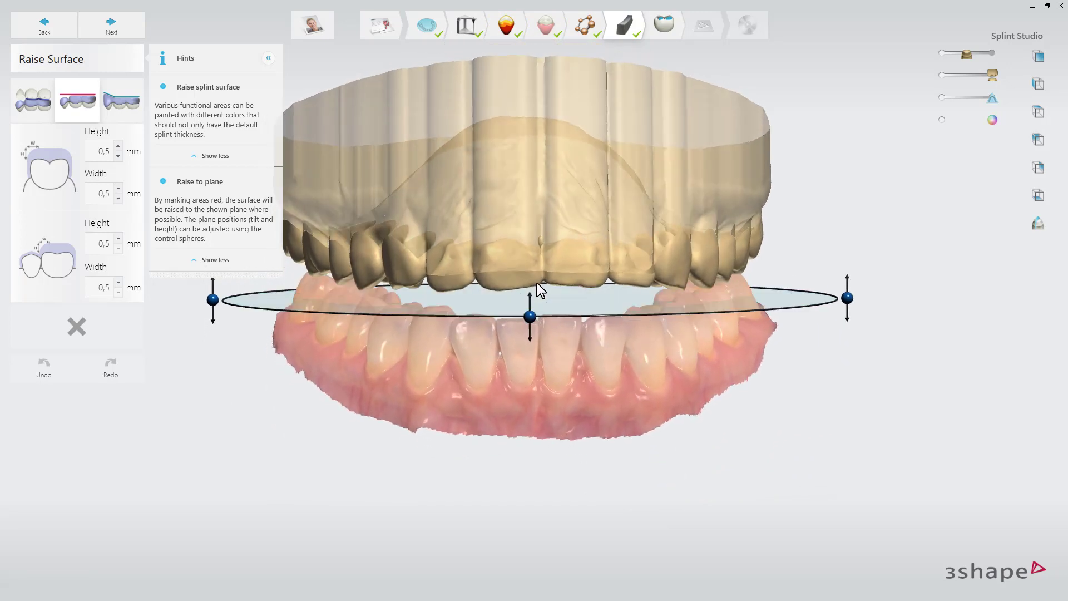
{"action": "scroll", "coordinate": [537, 283], "scroll_direction": "up", "scroll_amount": 3}
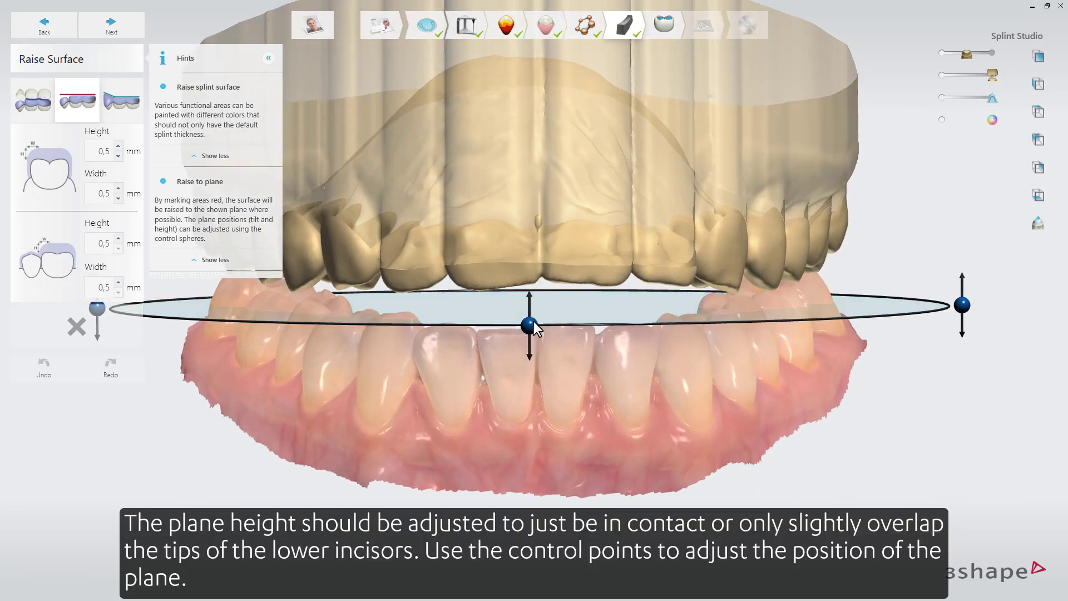
{"action": "left_click_drag", "start_coordinate": [533, 327], "coordinate": [532, 345]}
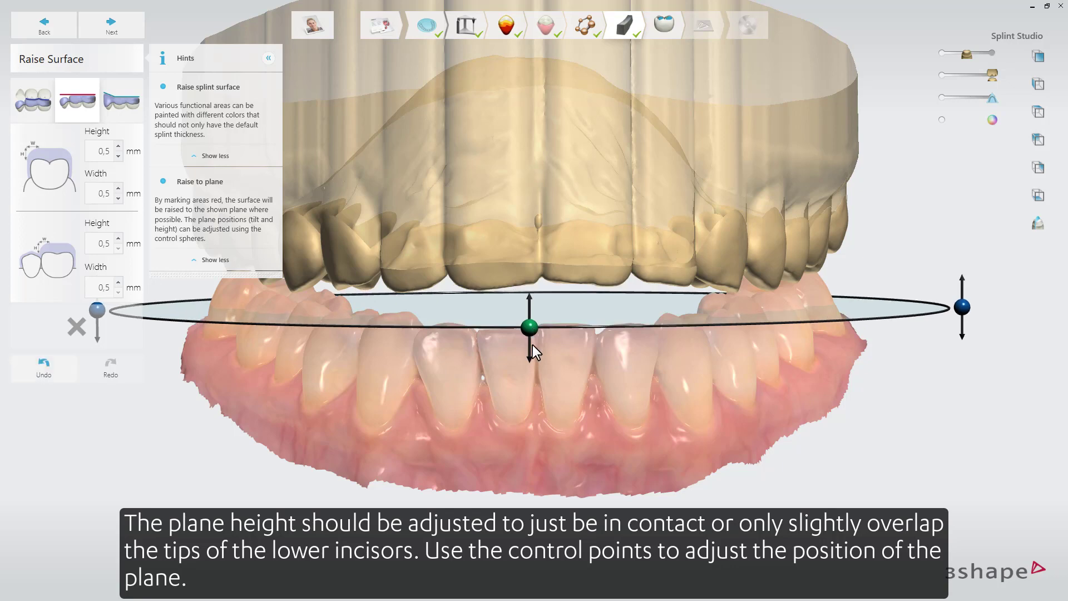
{"action": "scroll", "coordinate": [534, 347], "scroll_direction": "up", "scroll_amount": 4}
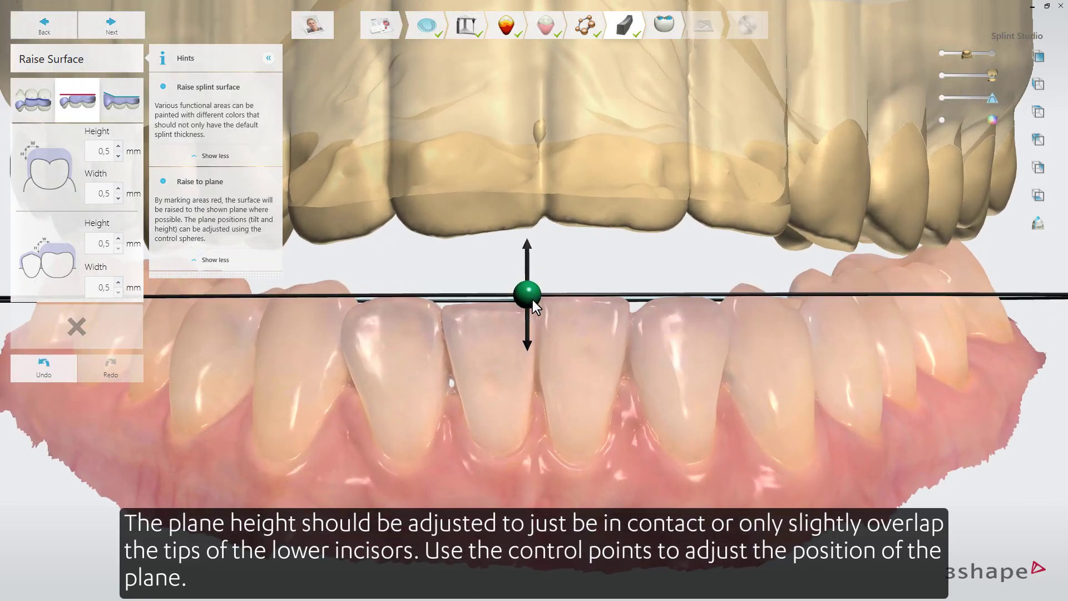
{"action": "right_click_drag", "start_coordinate": [532, 301], "coordinate": [534, 373]}
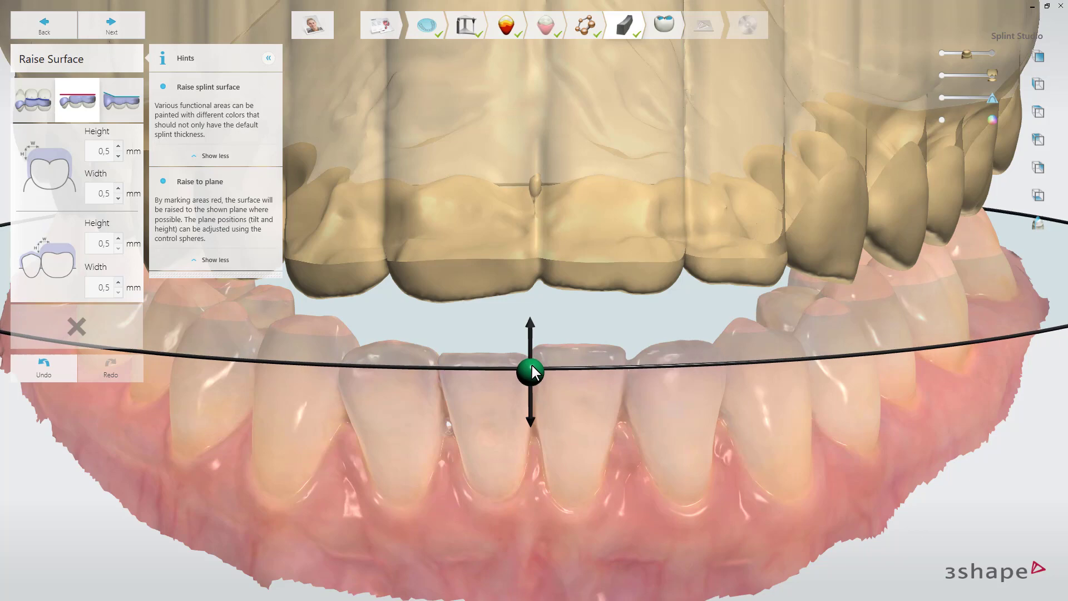
{"action": "scroll", "coordinate": [532, 371], "scroll_direction": "down", "scroll_amount": 5}
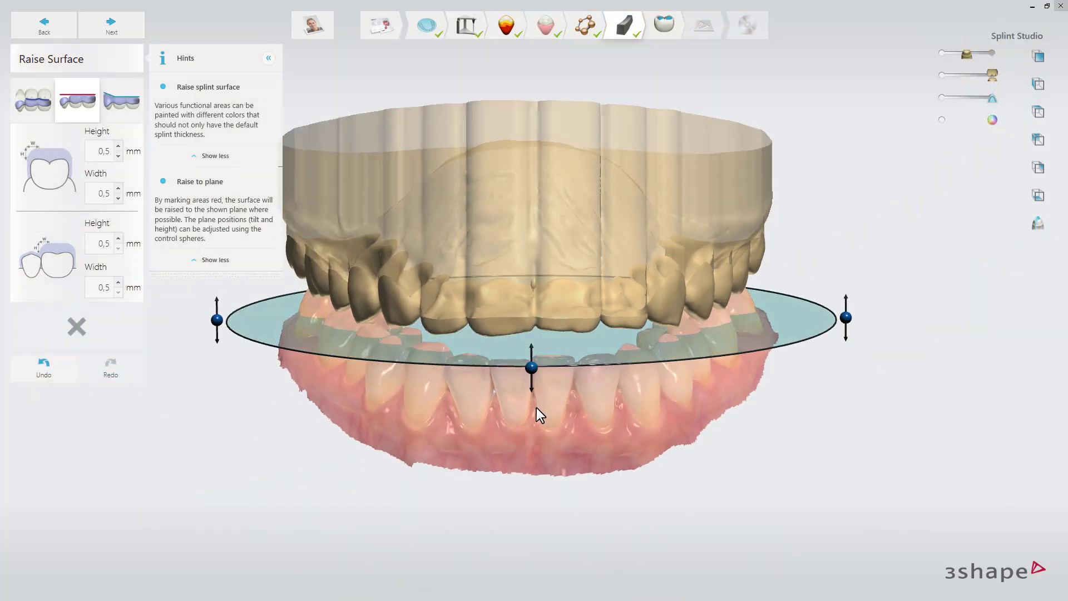
Mark the palatal area spanning both upper central incisors for raising to the plane as the anterior bite block.
{"action": "right_click_drag", "start_coordinate": [535, 413], "coordinate": [593, 181]}
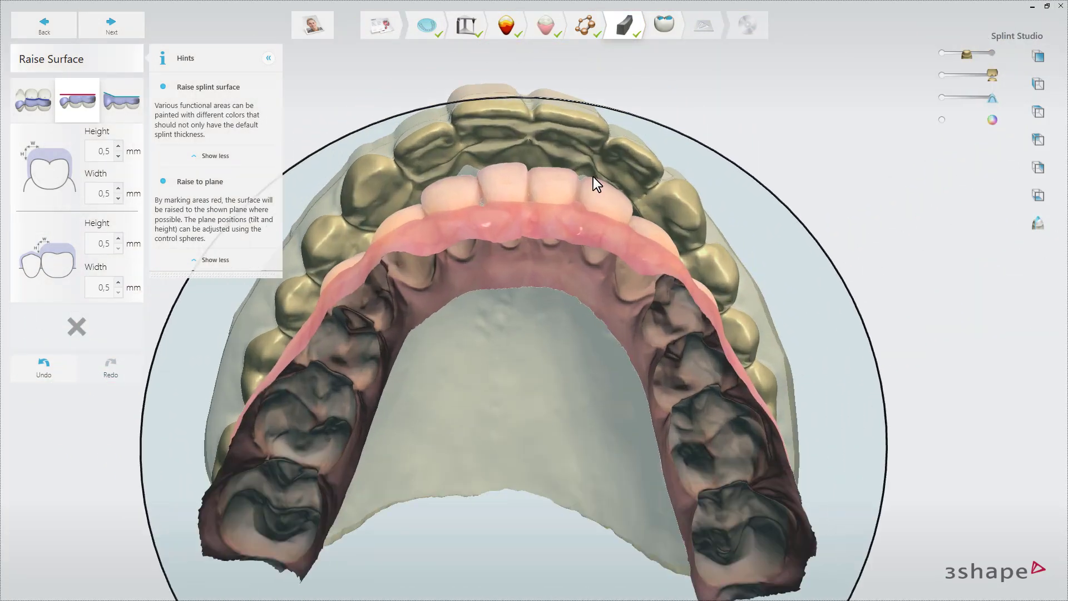
{"action": "scroll", "coordinate": [510, 178], "scroll_direction": "up", "scroll_amount": 4}
{"action": "right_click_drag", "start_coordinate": [510, 178], "coordinate": [521, 157]}
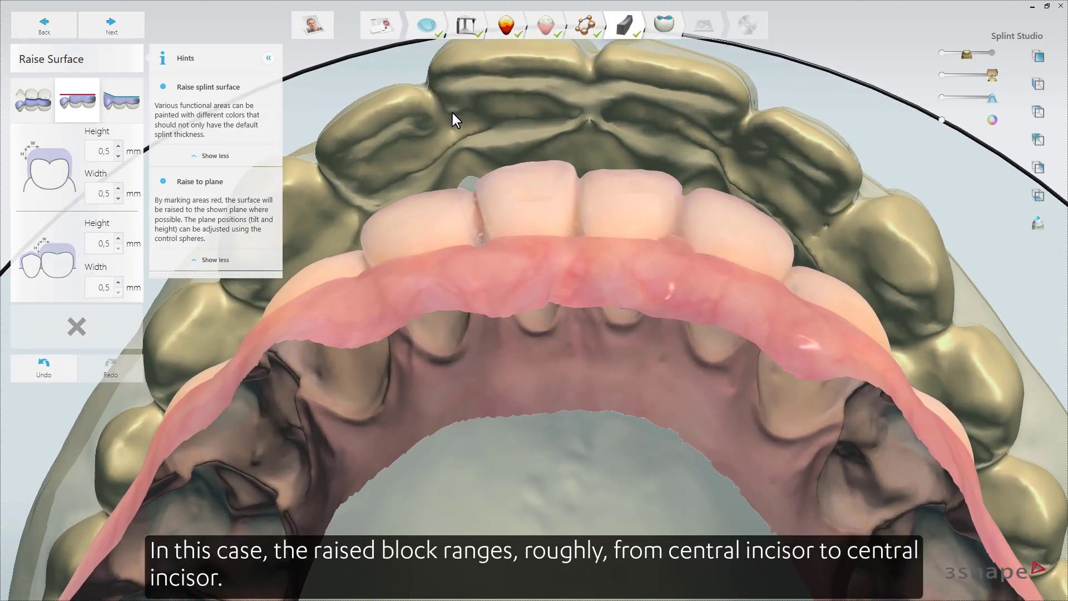
{"action": "mouse_move", "coordinate": [454, 113]}
{"action": "left_mouse_down"}
{"action": "mouse_move", "coordinate": [636, 111]}
{"action": "mouse_move", "coordinate": [712, 133]}
{"action": "left_mouse_up"}
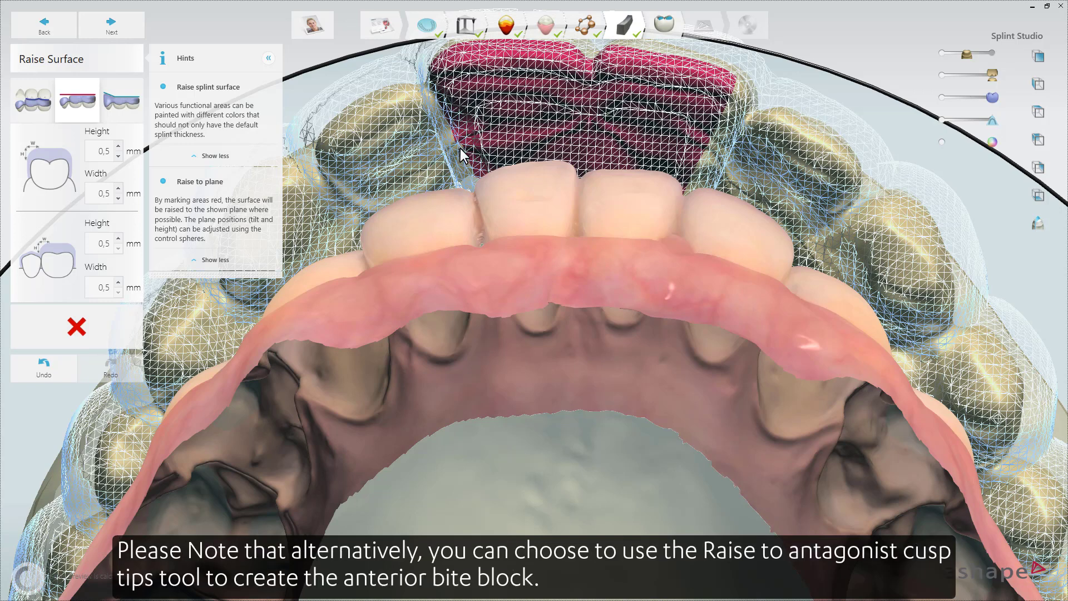
Collapse the hints and examine the splint preview with the raised anterior block and unselected posterior areas.
{"action": "left_click", "coordinate": [268, 57]}
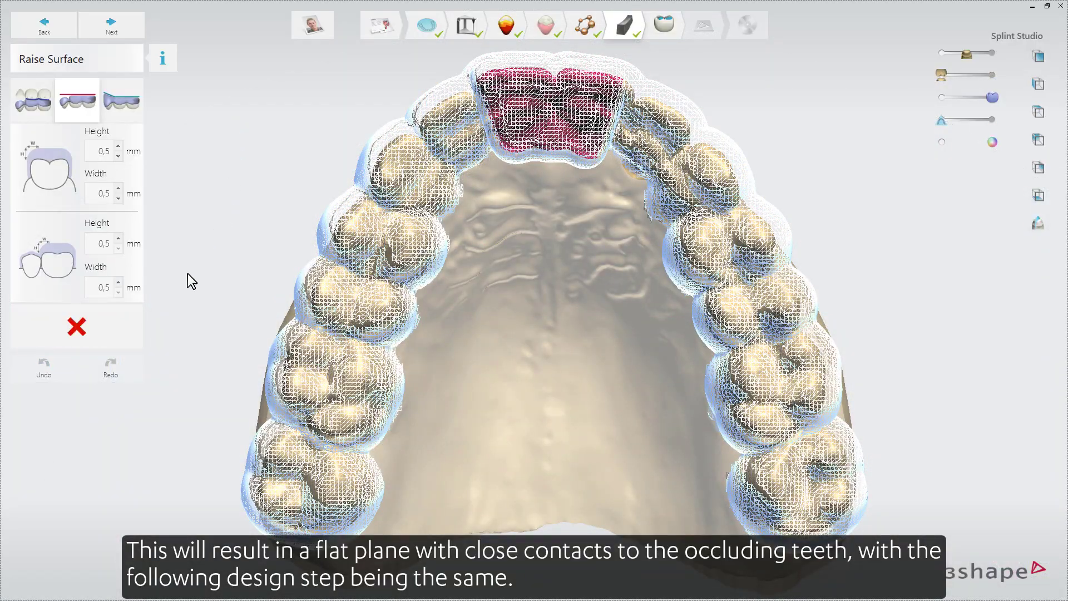
{"action": "mouse_move", "coordinate": [189, 274]}
{"action": "right_mouse_down"}
{"action": "mouse_move", "coordinate": [399, 278]}
{"action": "mouse_move", "coordinate": [11, 272]}
{"action": "mouse_move", "coordinate": [193, 270]}
{"action": "right_mouse_up"}
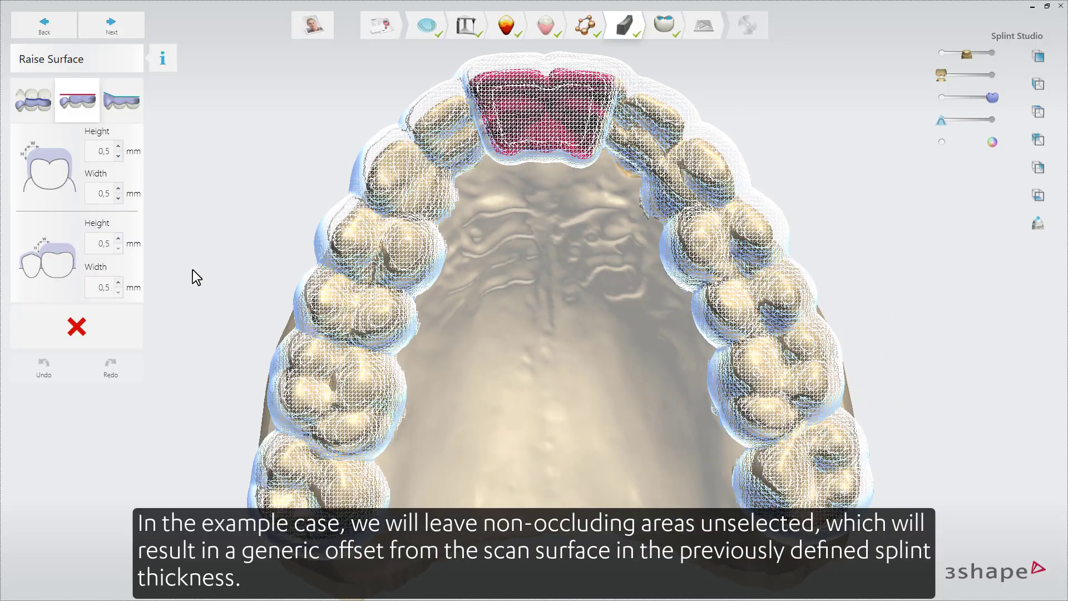
{"action": "right_click_drag", "start_coordinate": [581, 215], "coordinate": [583, 264]}
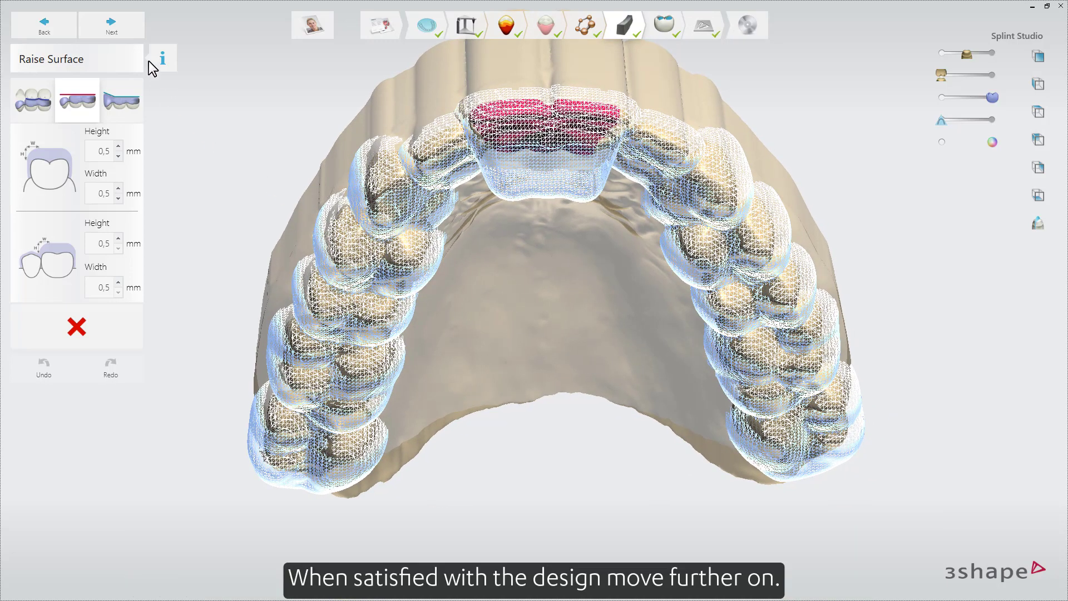
Proceed to Adapt Design and smooth the bumpy posterior surfaces on one side of the splint with Smooth strength 0.45.
{"action": "left_click", "coordinate": [130, 30]}
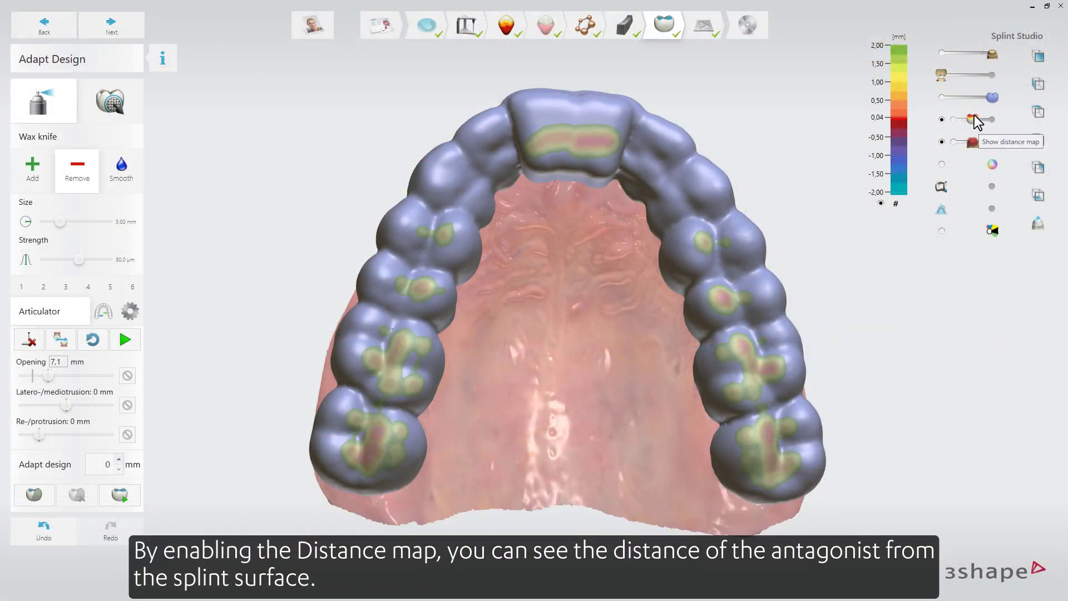
{"action": "mouse_move", "coordinate": [279, 217]}
{"action": "right_mouse_down"}
{"action": "mouse_move", "coordinate": [282, 182]}
{"action": "mouse_move", "coordinate": [337, 186]}
{"action": "mouse_move", "coordinate": [304, 181]}
{"action": "mouse_move", "coordinate": [290, 226]}
{"action": "right_mouse_up"}
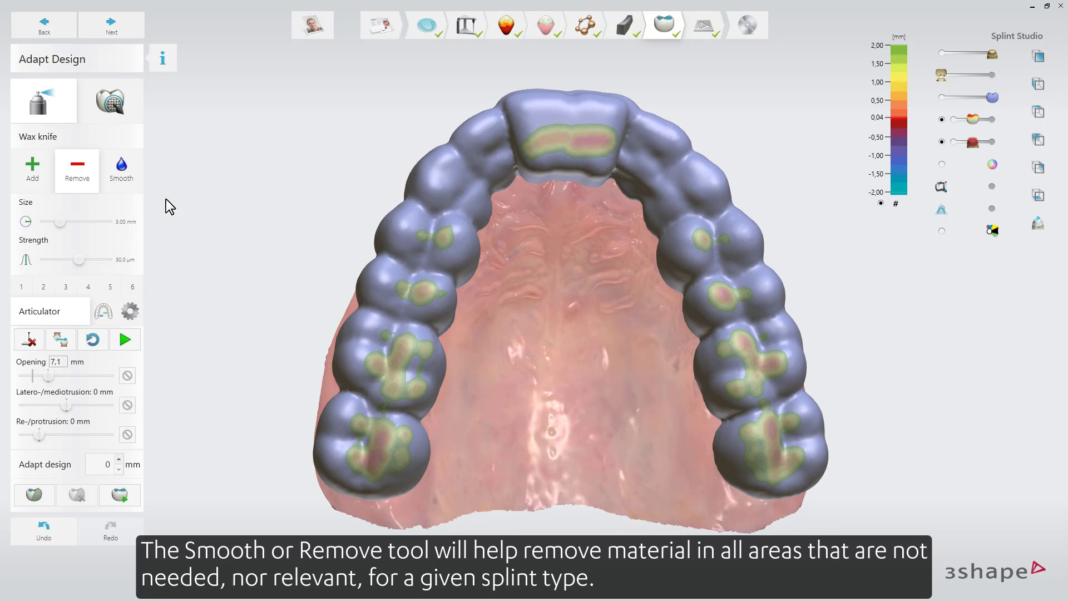
{"action": "left_click", "coordinate": [123, 167]}
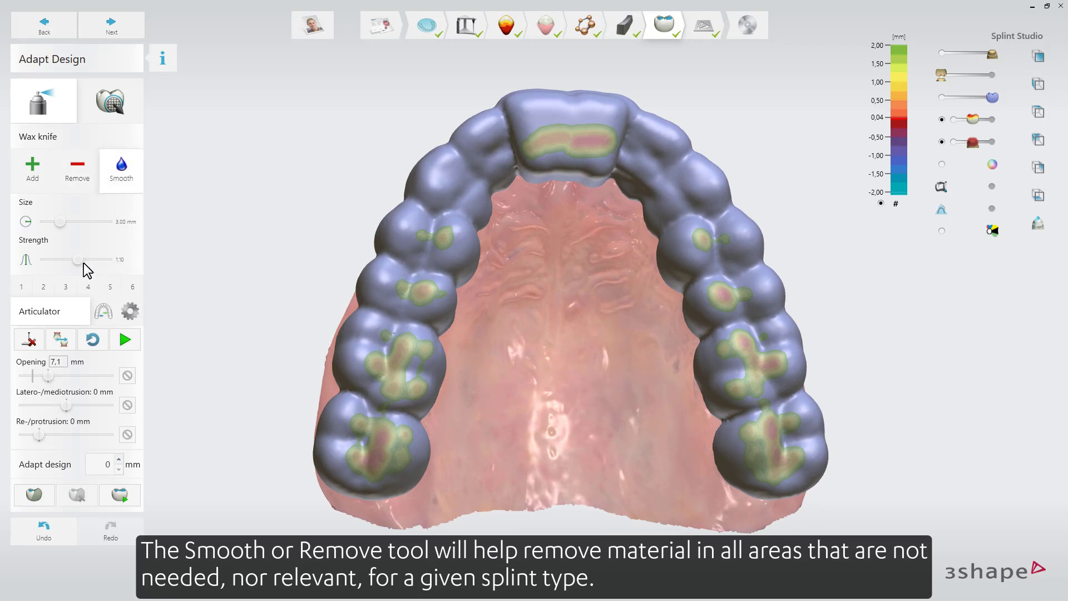
{"action": "left_click_drag", "start_coordinate": [79, 262], "coordinate": [54, 262]}
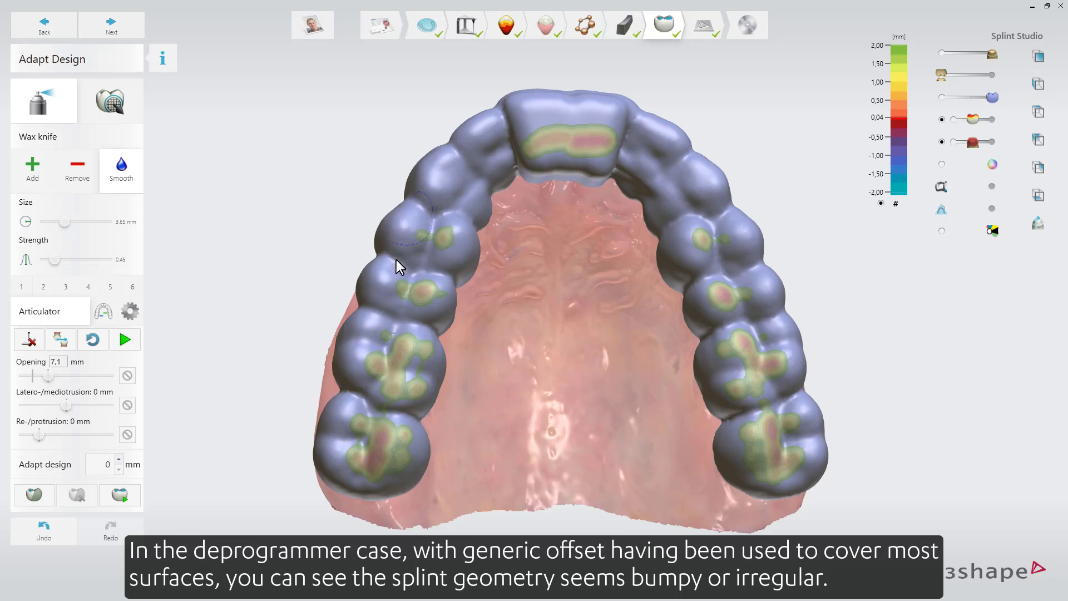
{"action": "left_click_drag", "start_coordinate": [396, 259], "coordinate": [419, 266]}
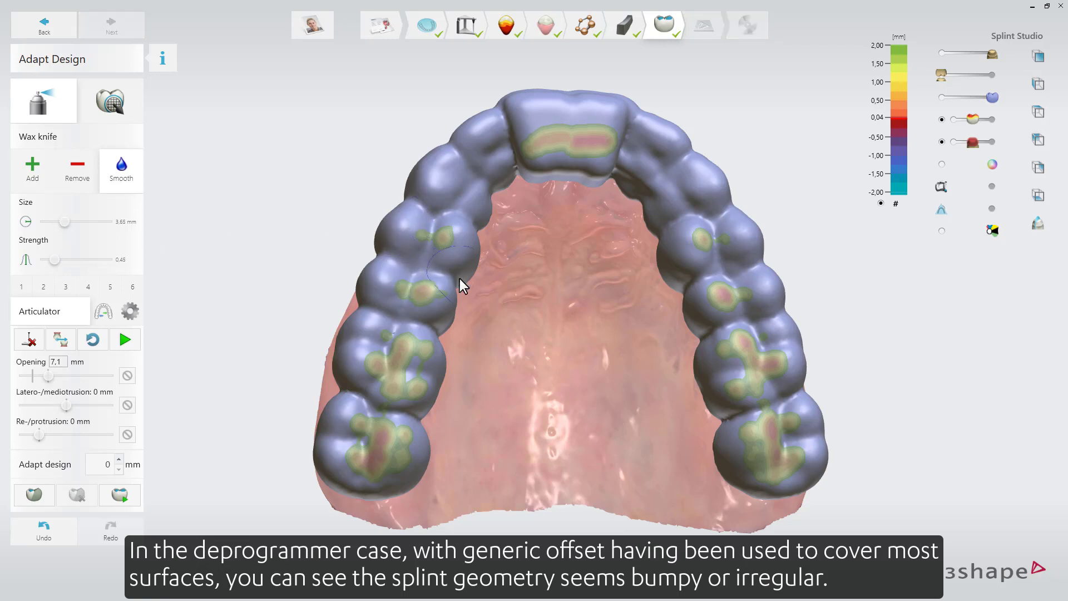
{"action": "mouse_move", "coordinate": [410, 331]}
{"action": "left_mouse_down"}
{"action": "mouse_move", "coordinate": [377, 344]}
{"action": "mouse_move", "coordinate": [367, 371]}
{"action": "left_mouse_up"}
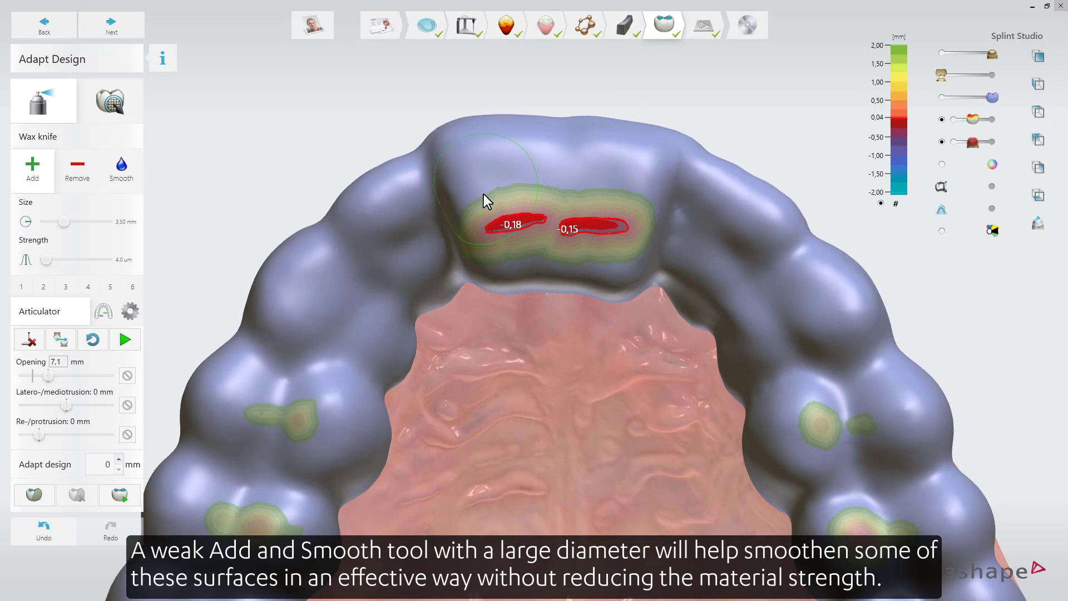
Add a thin wax layer across the anterior bite block with size 3.50 mm and strength 4.0 µm.
{"action": "mouse_move", "coordinate": [487, 200]}
{"action": "left_mouse_down"}
{"action": "mouse_move", "coordinate": [496, 222]}
{"action": "mouse_move", "coordinate": [605, 235]}
{"action": "left_mouse_up"}
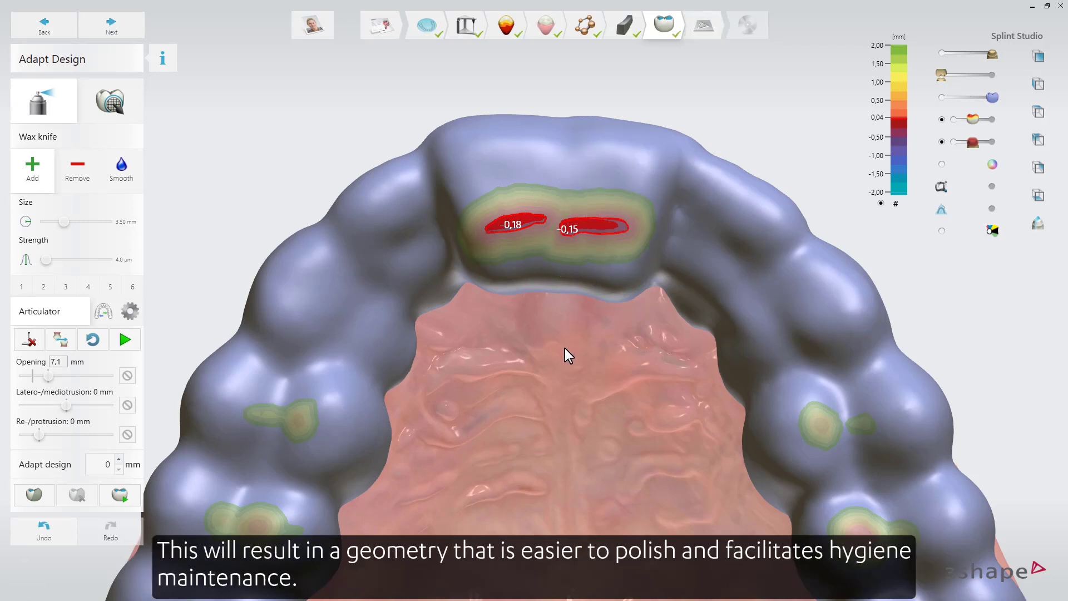
{"action": "scroll", "coordinate": [566, 348], "scroll_direction": "down", "scroll_amount": 5}
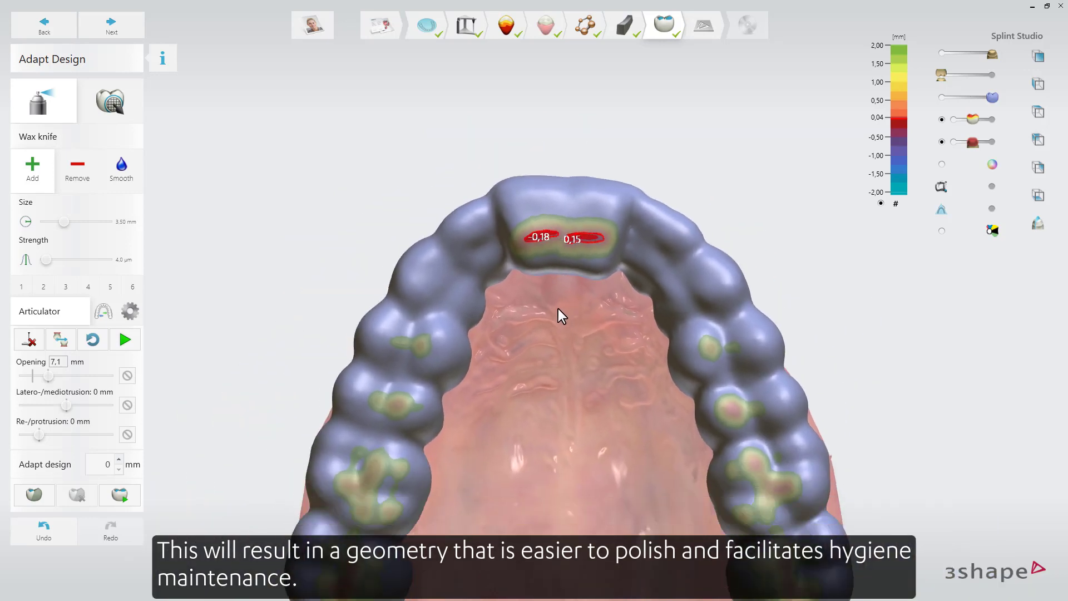
{"action": "right_click_drag", "start_coordinate": [558, 310], "coordinate": [540, 263], "text": "ctrl"}
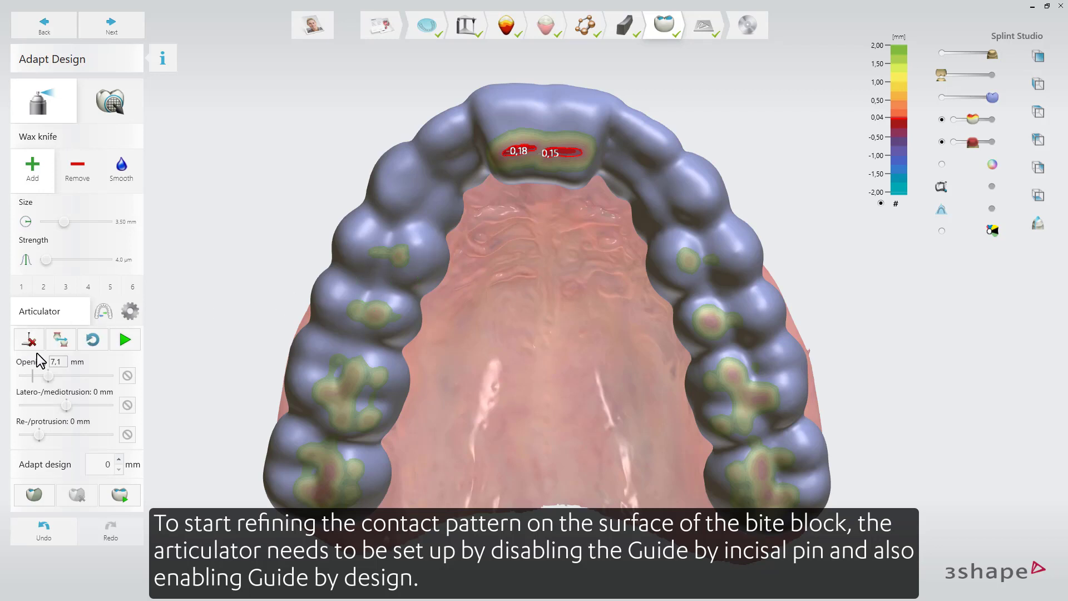
Enable Guide by design in the articulator and gently add wax on the bite block's incisor areas to build static contacts.
{"action": "left_click", "coordinate": [60, 338]}
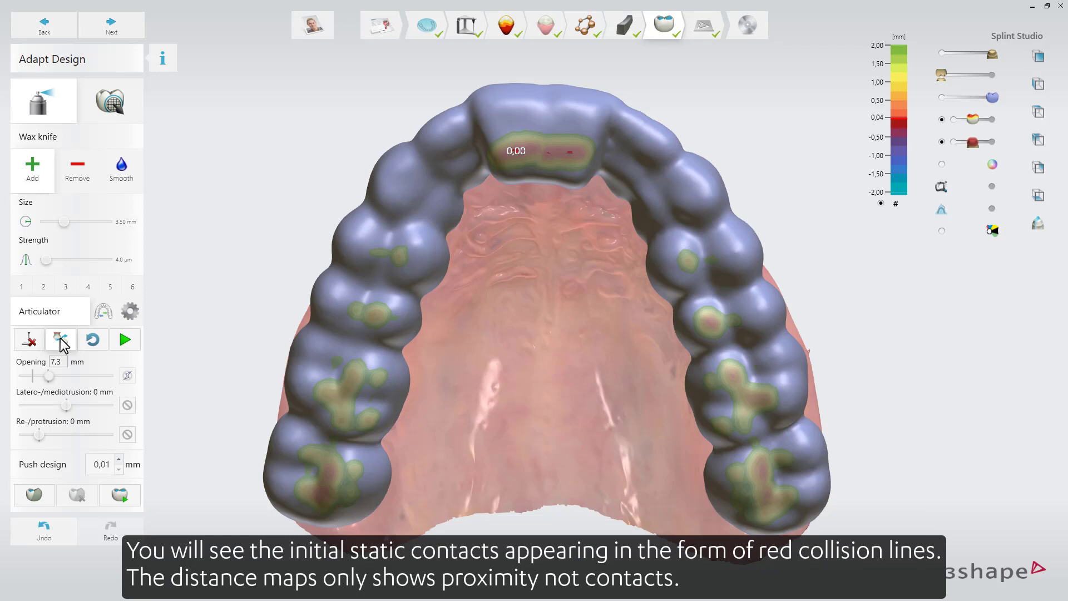
{"action": "mouse_move", "coordinate": [555, 193]}
{"action": "right_mouse_down"}
{"action": "mouse_move", "coordinate": [558, 154]}
{"action": "mouse_move", "coordinate": [562, 182]}
{"action": "right_mouse_up"}
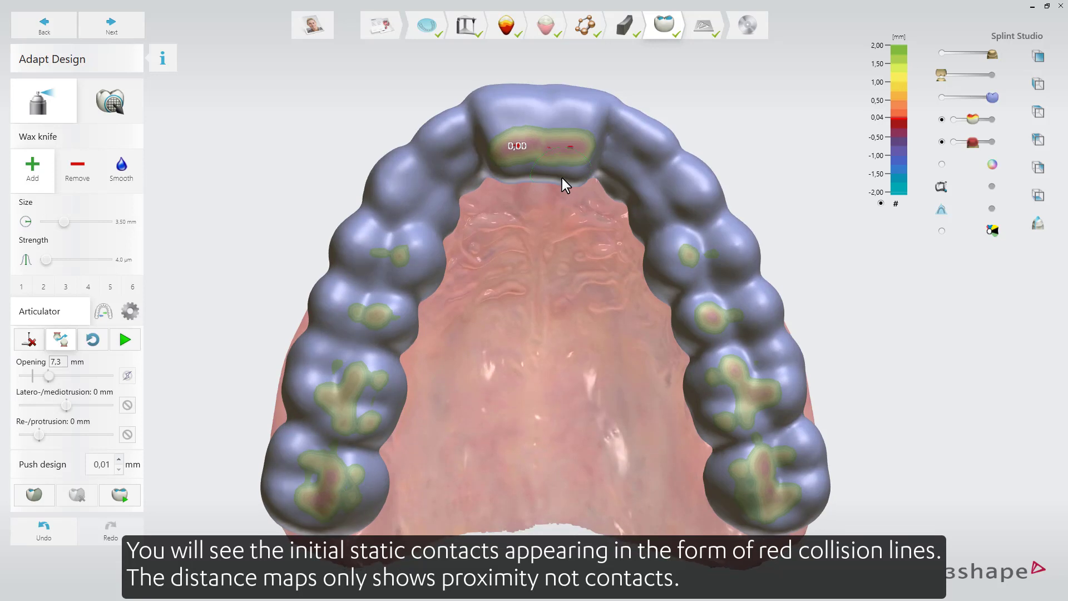
{"action": "left_click", "coordinate": [554, 146]}
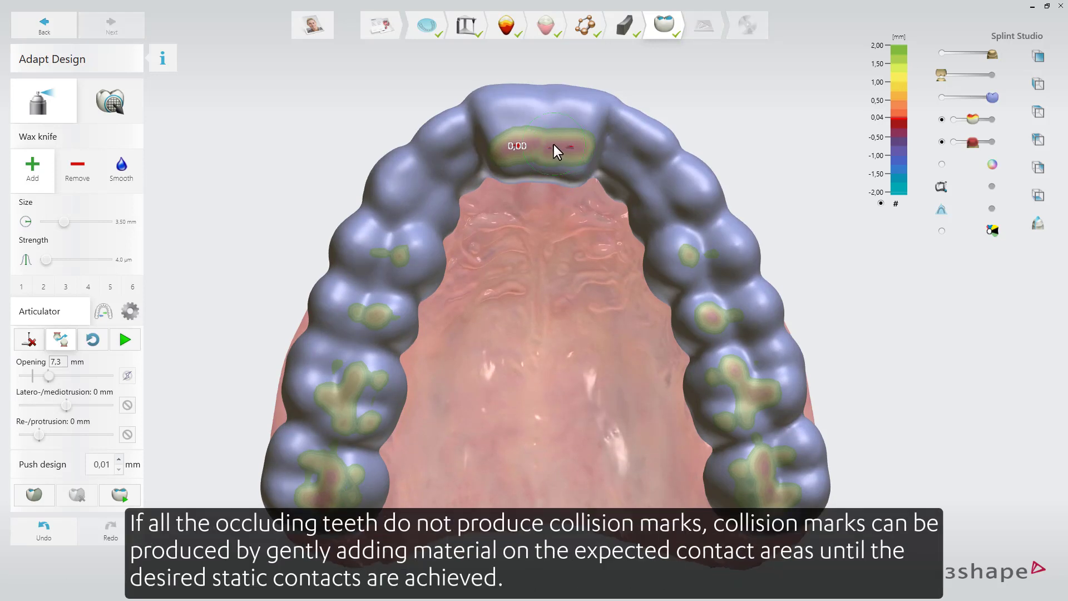
{"action": "left_click", "coordinate": [574, 145]}
{"action": "scroll", "coordinate": [564, 146], "scroll_direction": "up", "scroll_amount": 3}
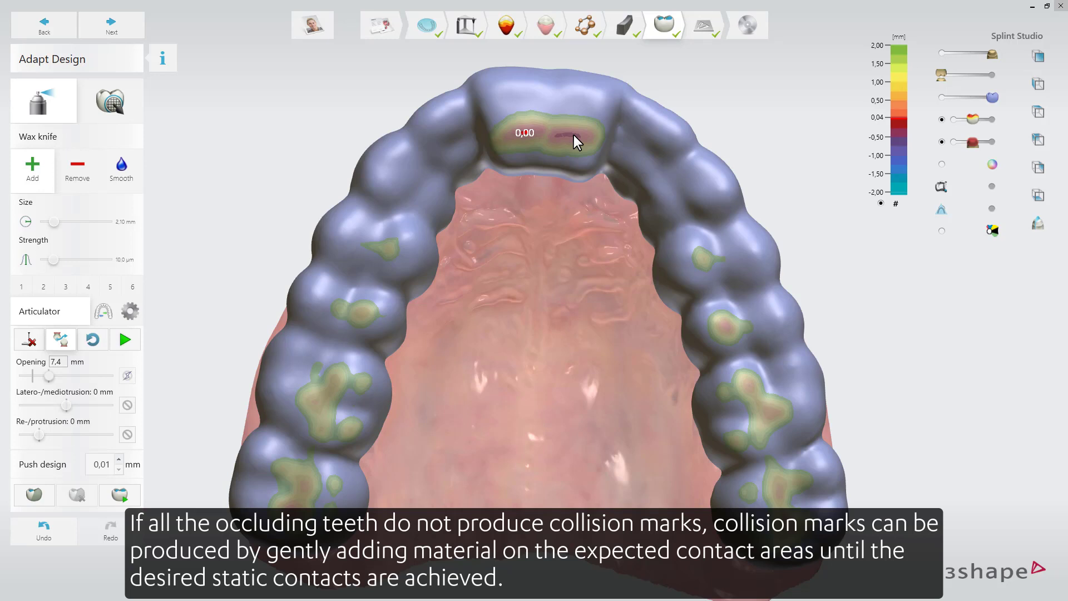
{"action": "left_click", "coordinate": [574, 135]}
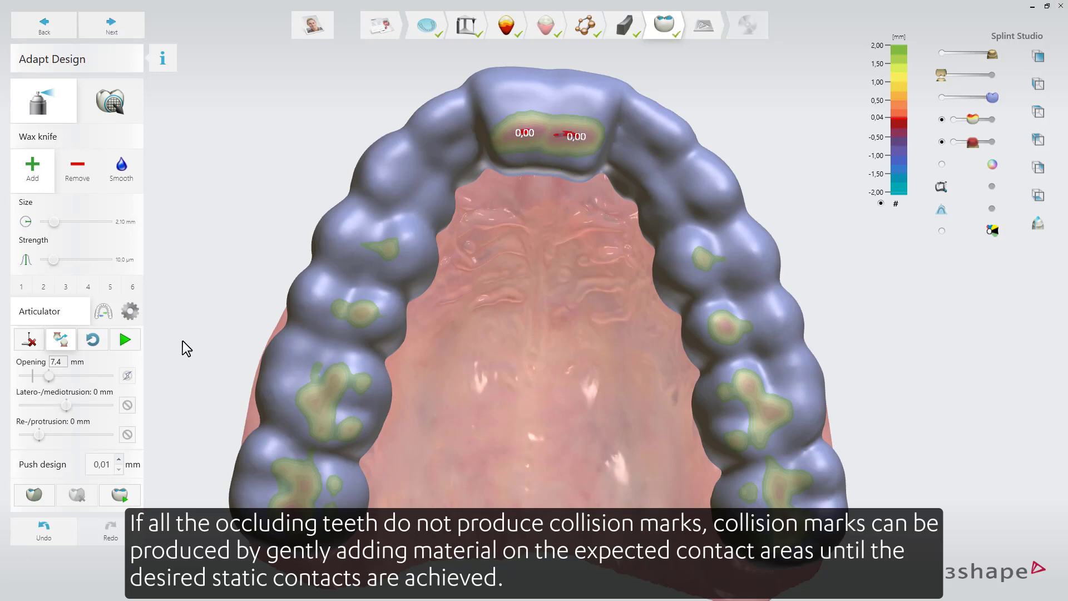
Run the articulation and examine the dynamic contacts between the lower incisors and the bite block from several angles.
{"action": "left_click", "coordinate": [127, 343]}
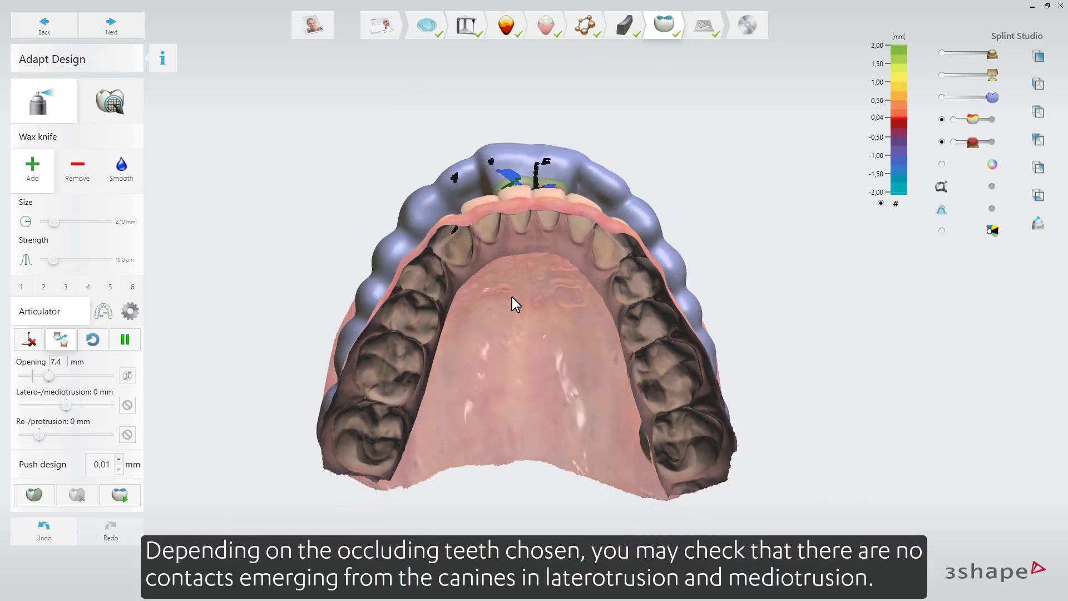
{"action": "right_click_drag", "start_coordinate": [512, 297], "coordinate": [509, 414]}
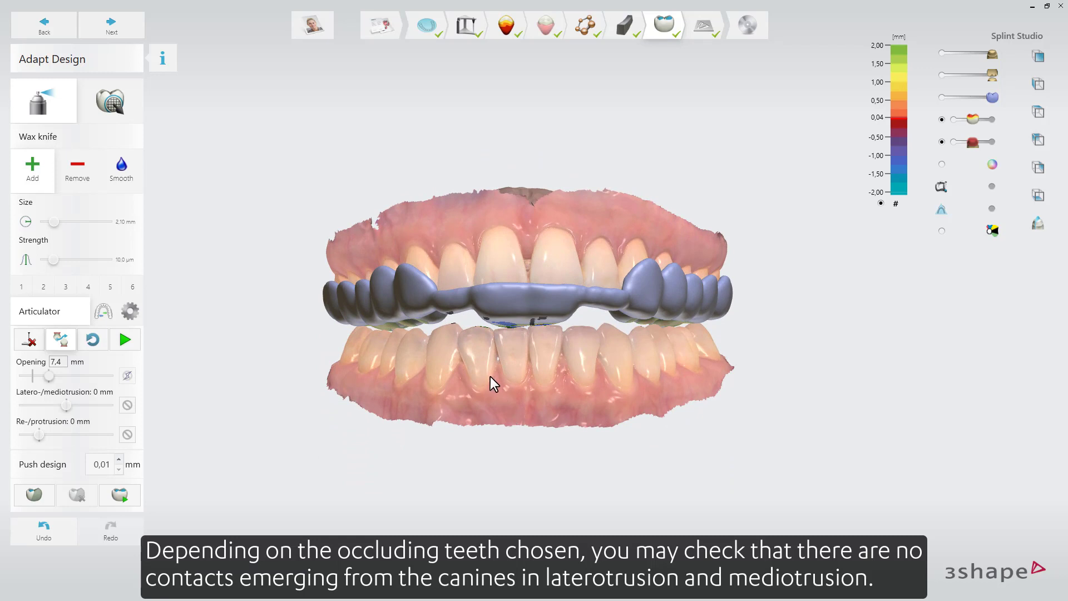
{"action": "right_click_drag", "start_coordinate": [490, 376], "coordinate": [513, 376]}
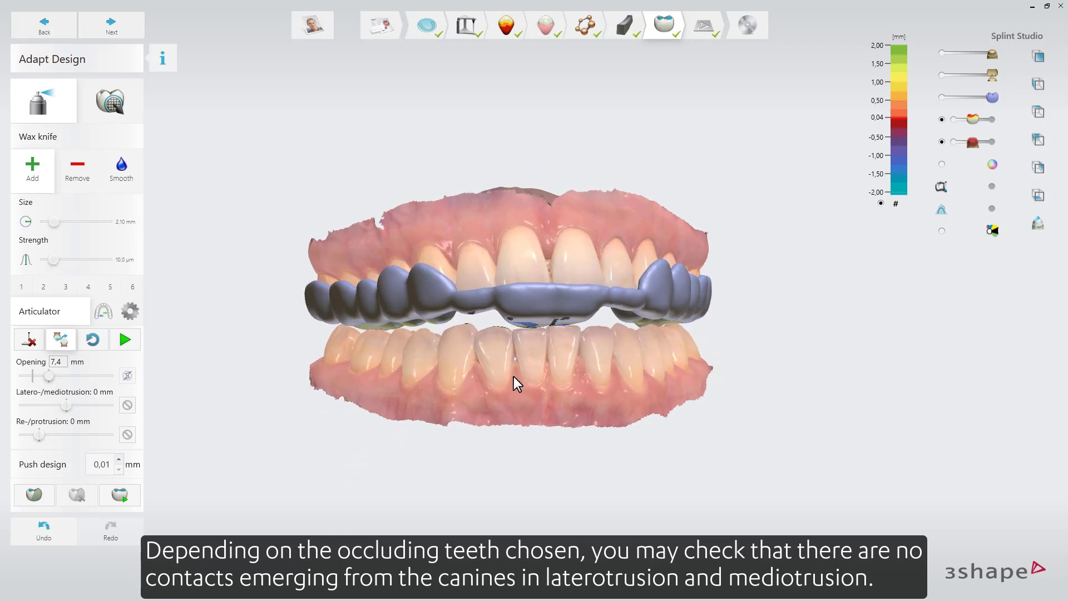
{"action": "left_click", "coordinate": [125, 340]}
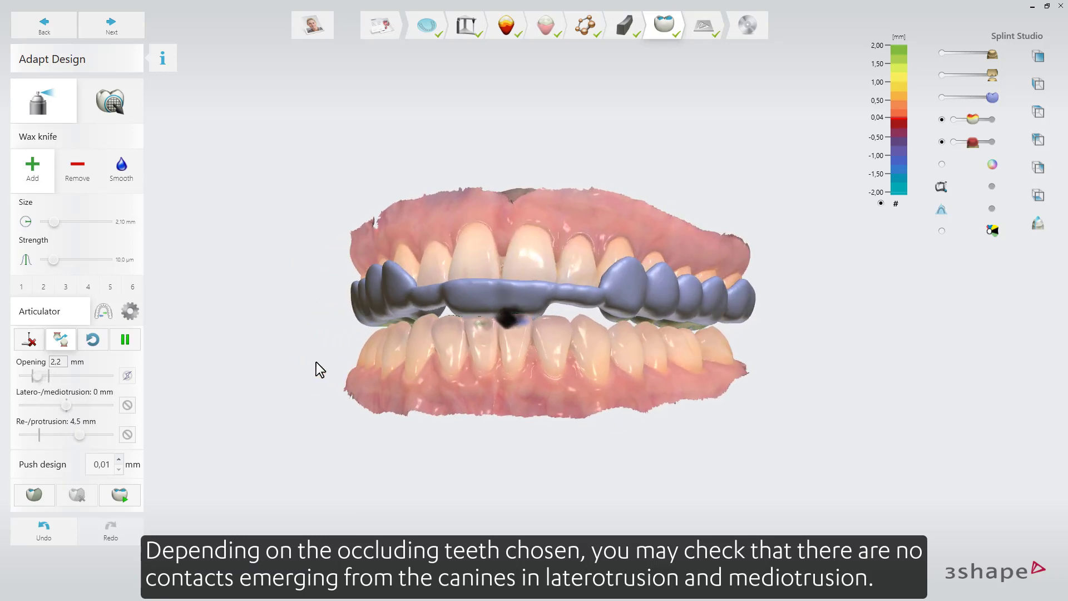
{"action": "right_click_drag", "start_coordinate": [316, 362], "coordinate": [295, 369]}
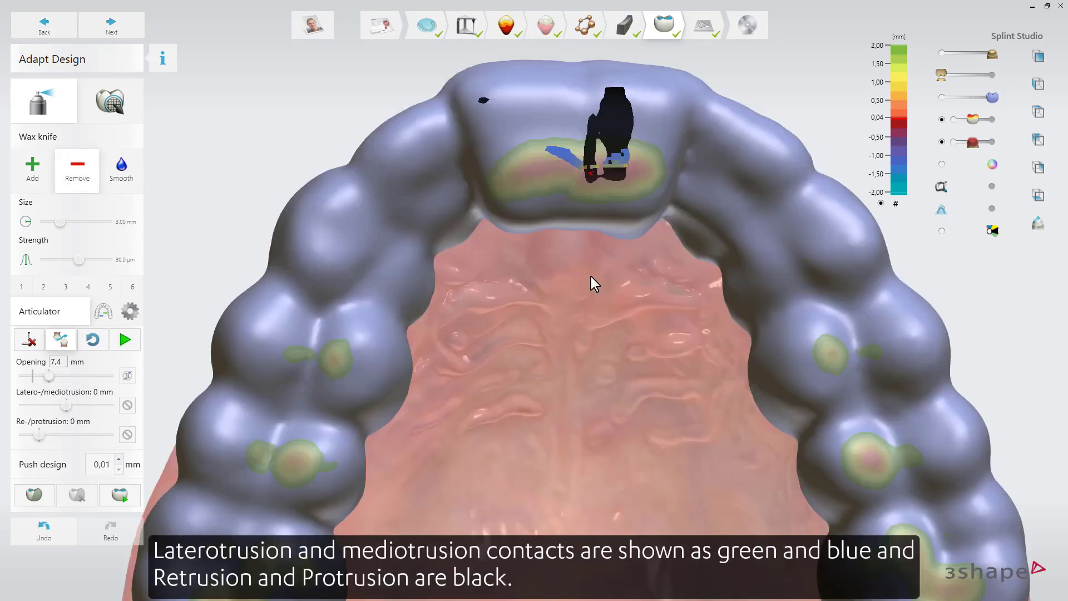
Remove the stray contact near the bite block's outer corner with size 3.00 mm and strength 30.0 µm, and re-run the articulation.
{"action": "mouse_move", "coordinate": [596, 281]}
{"action": "right_mouse_down"}
{"action": "mouse_move", "coordinate": [612, 281]}
{"action": "mouse_move", "coordinate": [591, 289]}
{"action": "mouse_move", "coordinate": [587, 257]}
{"action": "mouse_move", "coordinate": [584, 279]}
{"action": "right_mouse_up"}
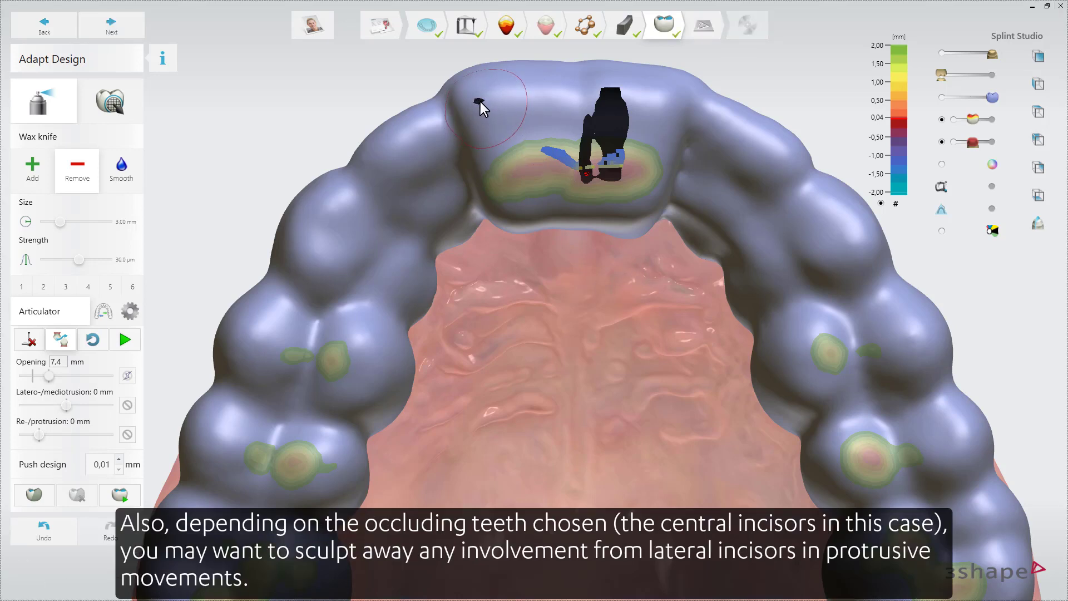
{"action": "left_click_drag", "start_coordinate": [480, 102], "coordinate": [480, 99]}
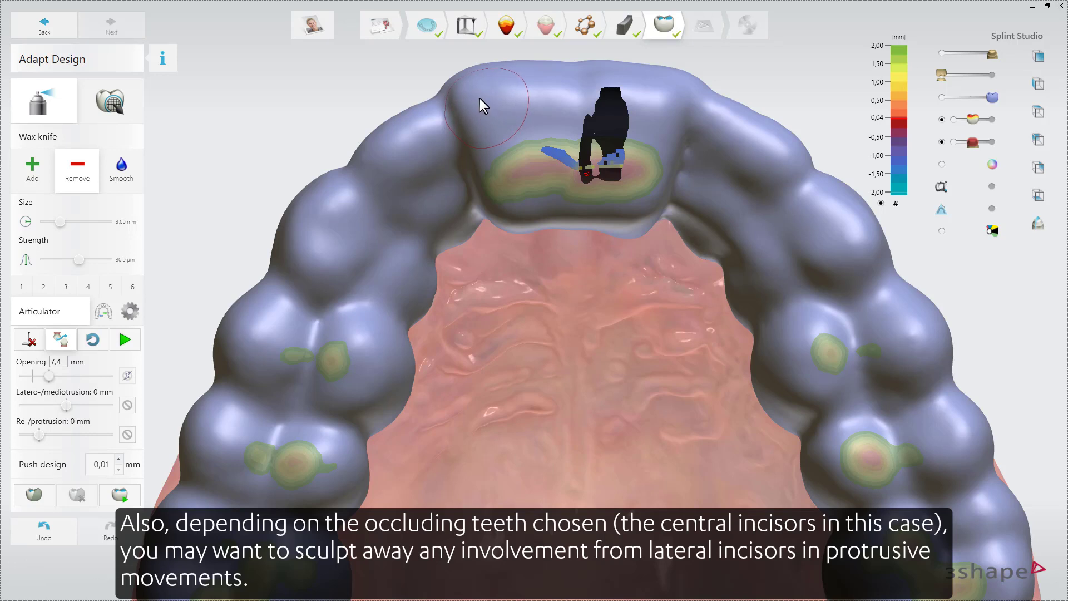
{"action": "left_click", "coordinate": [126, 338]}
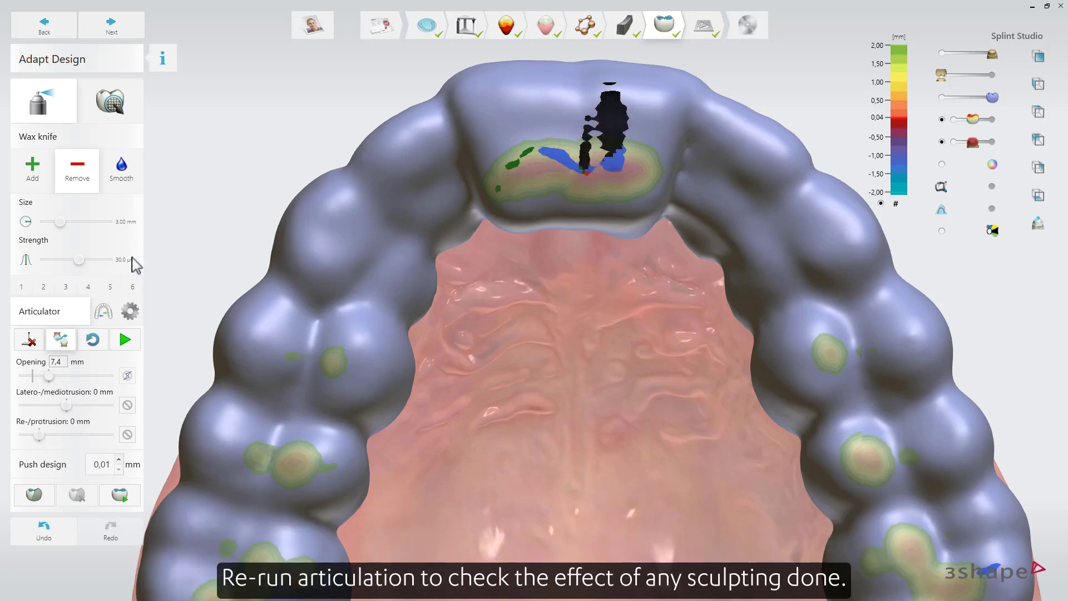
Add wax on the bite block with size 3.00 mm and strength 17.0 µm and re-run the articulation.
{"action": "left_click", "coordinate": [45, 184]}
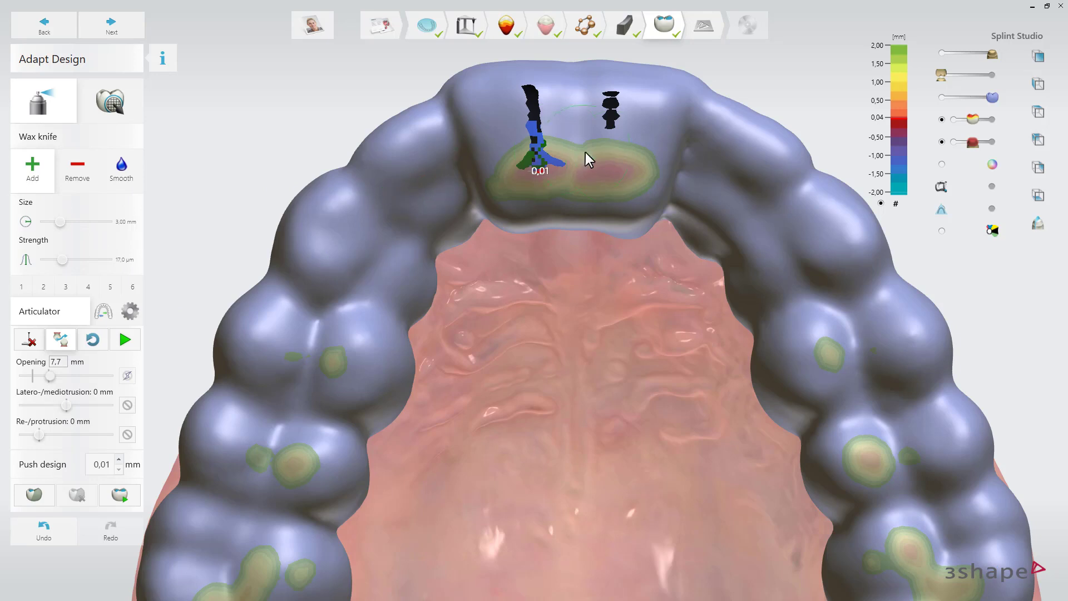
{"action": "left_click", "coordinate": [125, 339]}
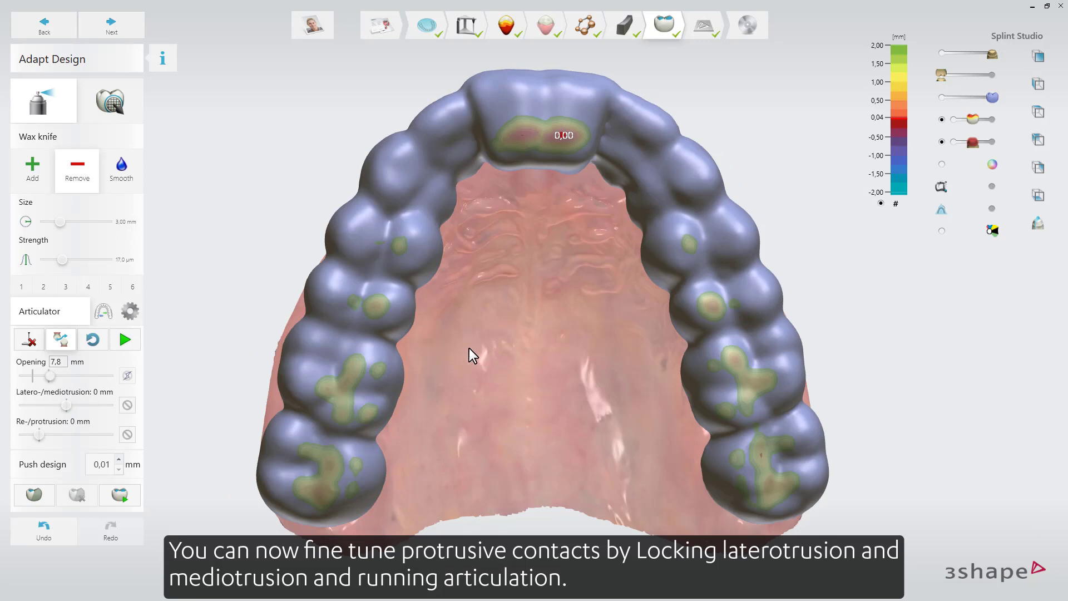
Lock latero-/mediotrusion, set protrusion to 1.2 mm and add wax at the weaker incisor contact to even the protrusive contacts.
{"action": "left_click", "coordinate": [127, 405]}
{"action": "mouse_move", "coordinate": [38, 435]}
{"action": "left_mouse_down"}
{"action": "mouse_move", "coordinate": [76, 438]}
{"action": "mouse_move", "coordinate": [36, 437]}
{"action": "mouse_move", "coordinate": [50, 435]}
{"action": "left_mouse_up"}
{"action": "left_click", "coordinate": [32, 169]}
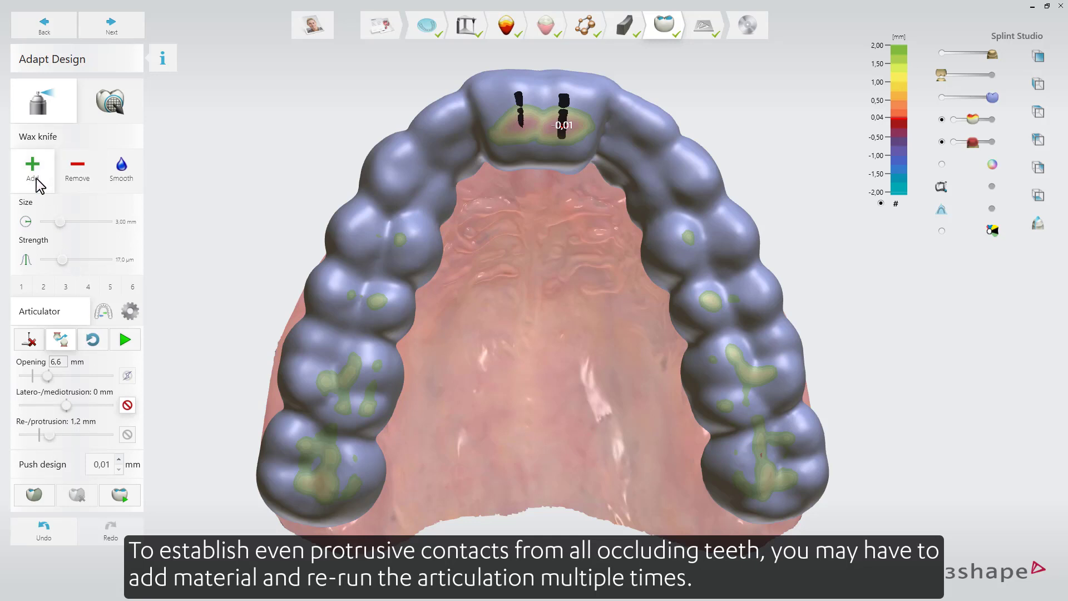
{"action": "left_click", "coordinate": [523, 135]}
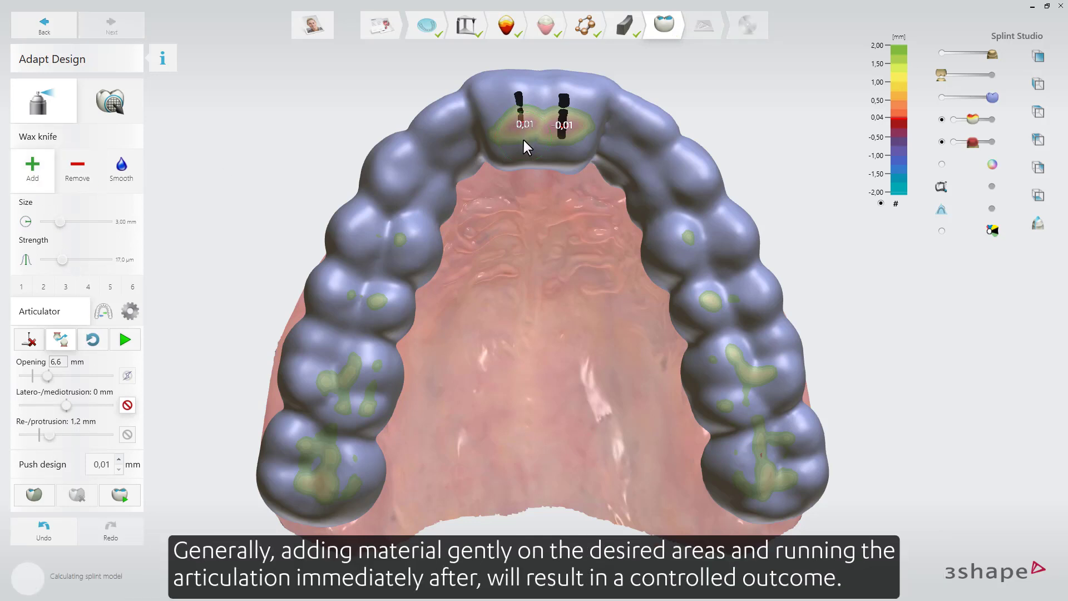
{"action": "left_click", "coordinate": [524, 141]}
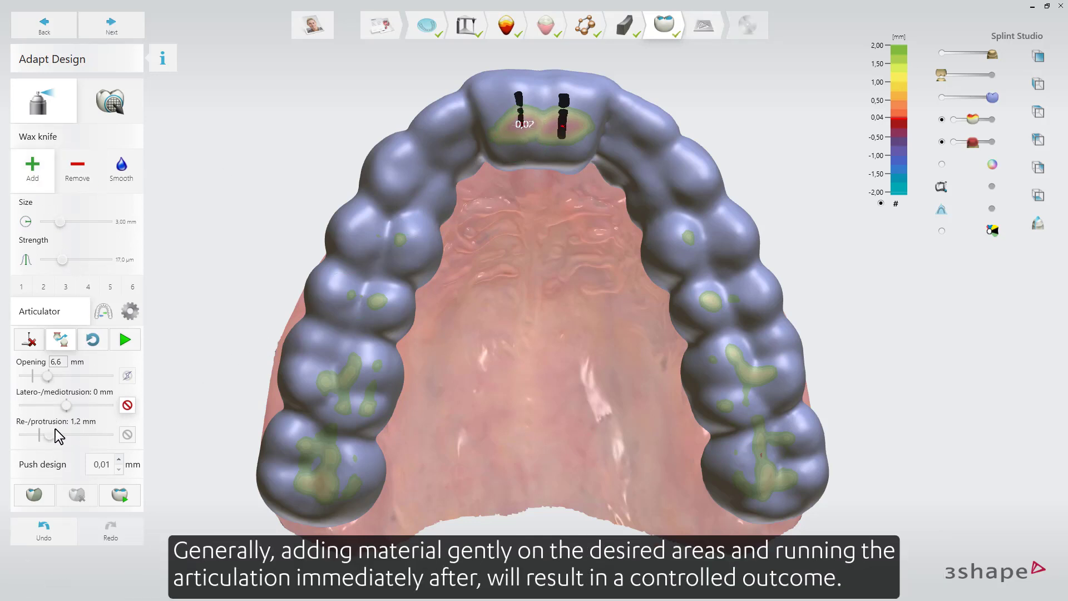
Set protrusion to 0.8 mm and add wax to the outer rim of the bite block at the end of the protrusive track.
{"action": "mouse_move", "coordinate": [47, 434]}
{"action": "left_mouse_down"}
{"action": "mouse_move", "coordinate": [85, 433]}
{"action": "mouse_move", "coordinate": [34, 431]}
{"action": "mouse_move", "coordinate": [45, 431]}
{"action": "left_mouse_up"}
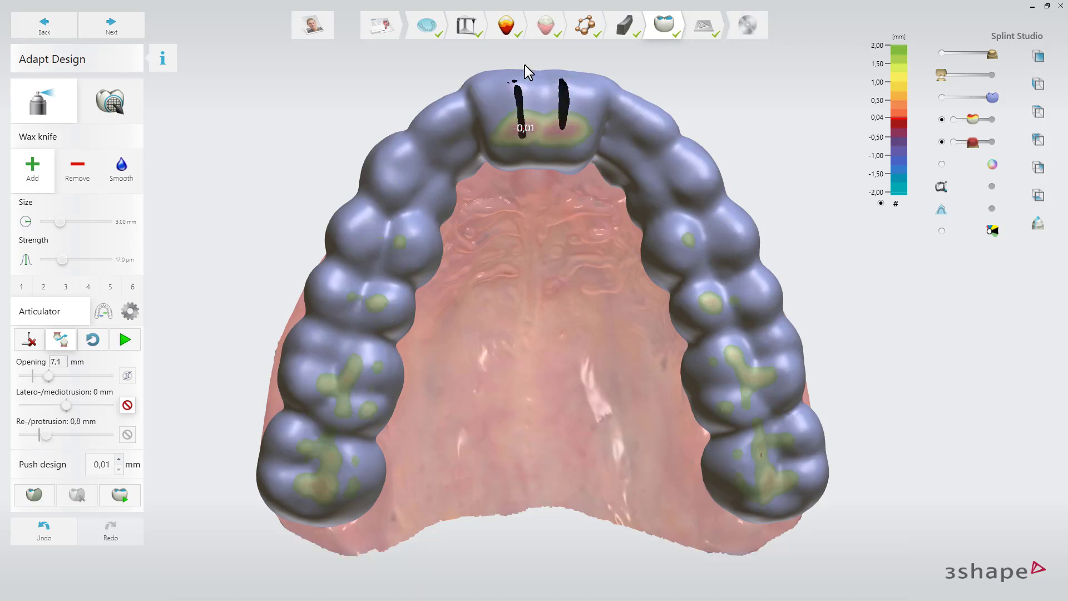
{"action": "left_click", "coordinate": [516, 86]}
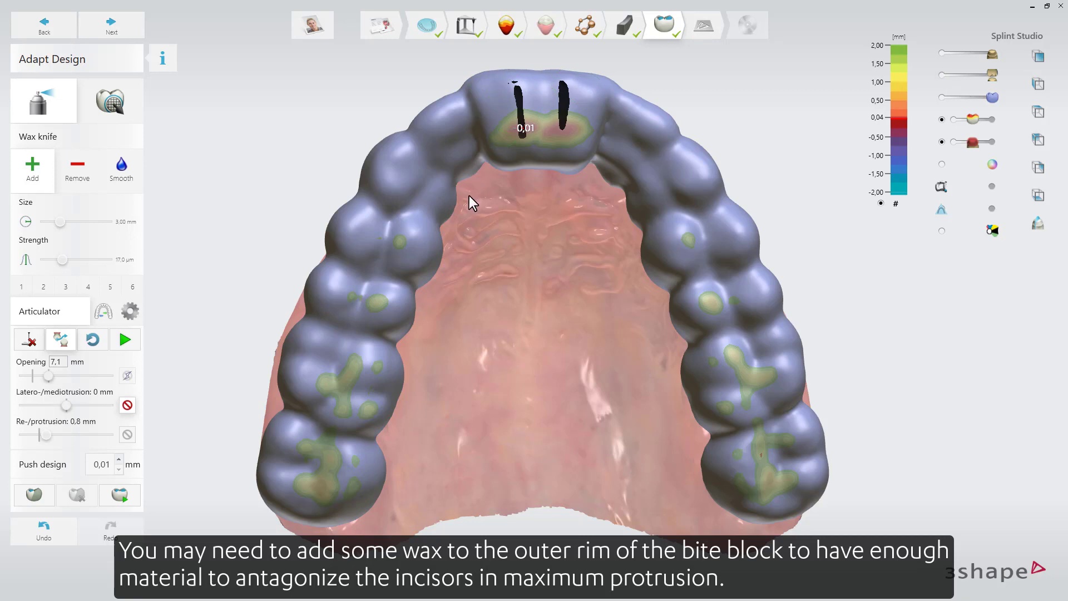
Reset the articulator and move protrusion to 5.2 mm, checking from the side how far the bite block supports the lower incisors.
{"action": "scroll", "coordinate": [492, 254], "scroll_direction": "down", "scroll_amount": 2}
{"action": "right_click_drag", "start_coordinate": [492, 253], "coordinate": [665, 370]}
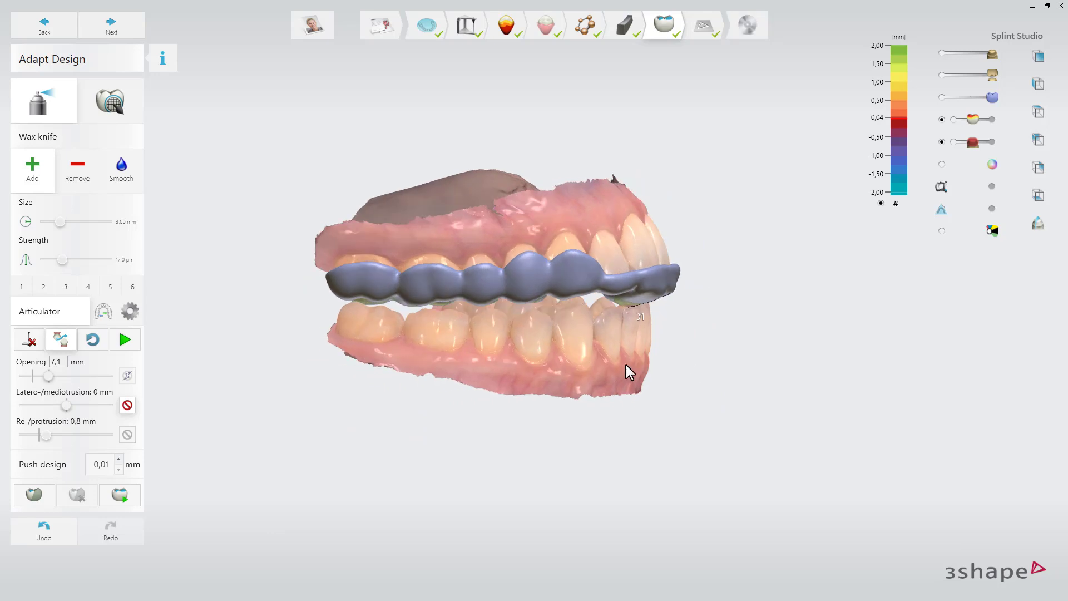
{"action": "scroll", "coordinate": [621, 361], "scroll_direction": "up", "scroll_amount": 3}
{"action": "right_click_drag", "start_coordinate": [613, 326], "coordinate": [697, 353]}
{"action": "scroll", "coordinate": [691, 338], "scroll_direction": "up", "scroll_amount": 2}
{"action": "scroll", "coordinate": [692, 339], "scroll_direction": "up", "scroll_amount": 1}
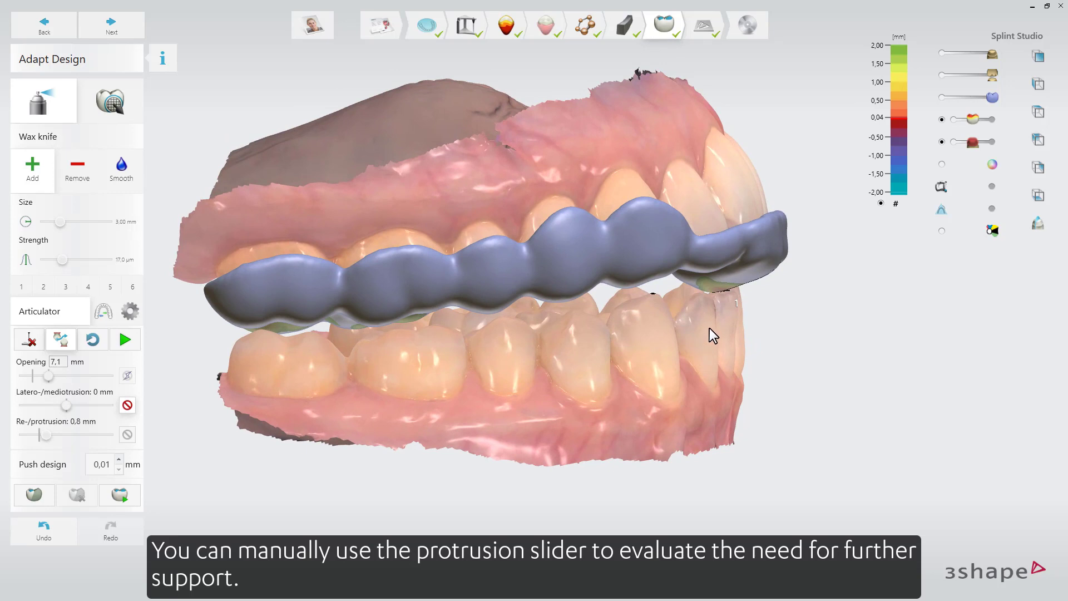
{"action": "left_click", "coordinate": [91, 341]}
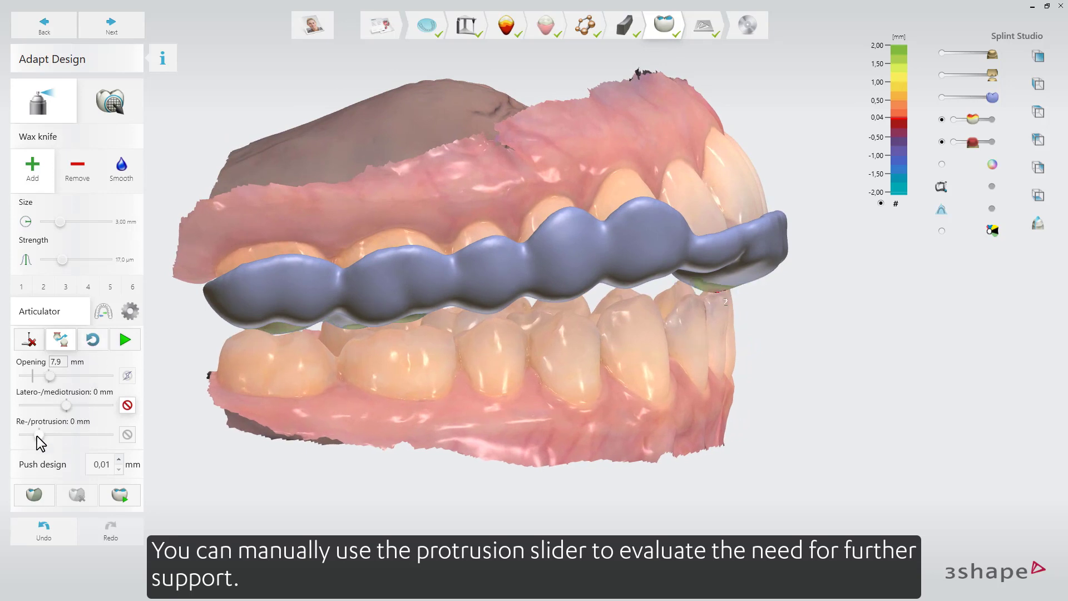
{"action": "left_click_drag", "start_coordinate": [38, 435], "coordinate": [85, 434]}
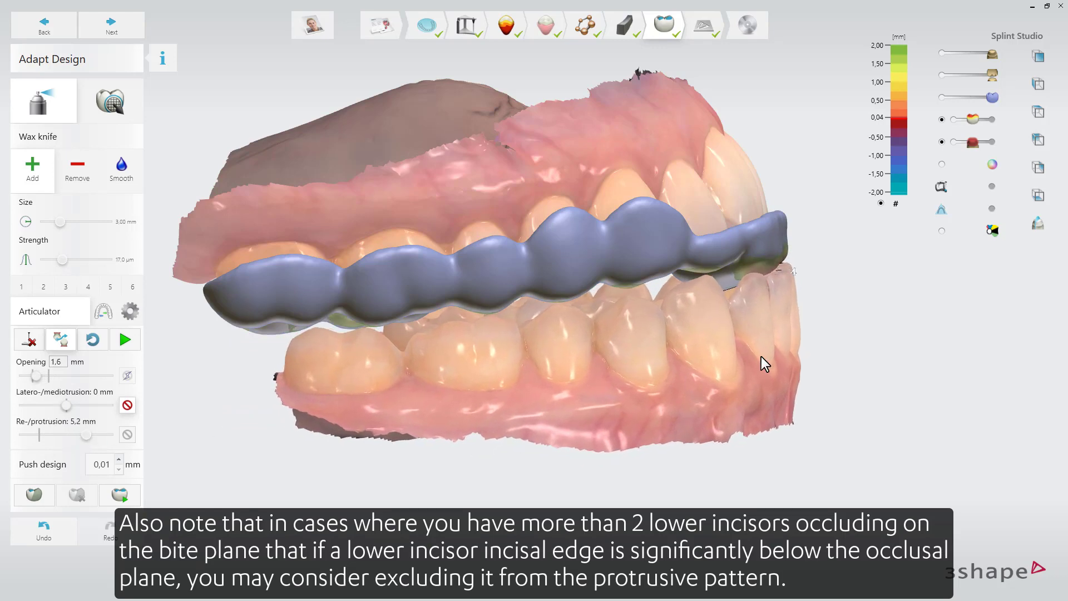
Examine the protruded incisor contacts on the bite block from the front and return protrusion to 0 mm.
{"action": "right_click_drag", "start_coordinate": [762, 358], "coordinate": [559, 306]}
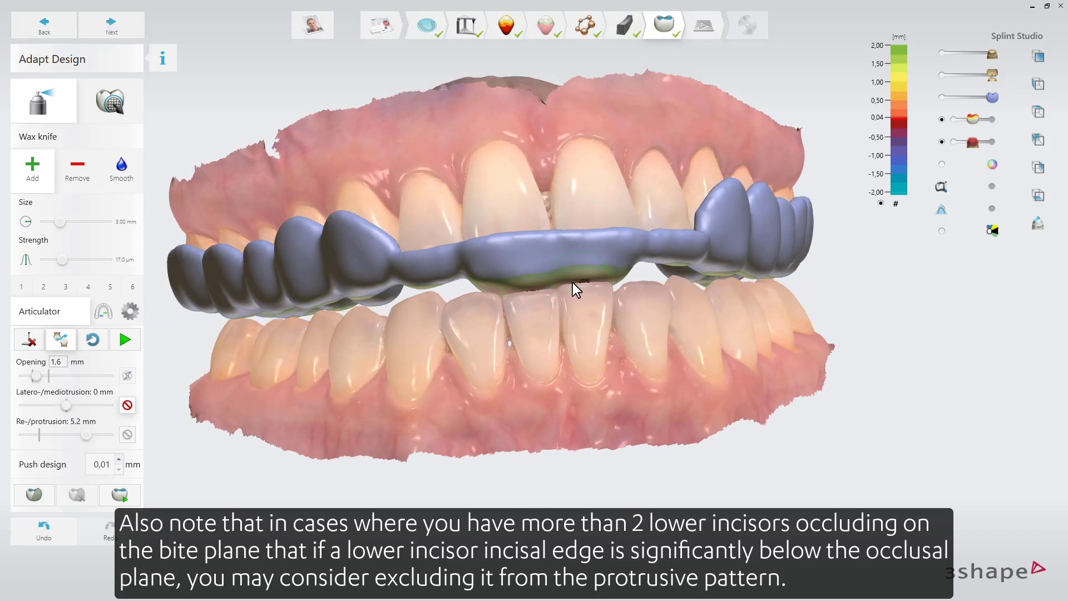
{"action": "right_click_drag", "start_coordinate": [530, 283], "coordinate": [499, 281]}
{"action": "left_click_drag", "start_coordinate": [85, 434], "coordinate": [39, 427]}
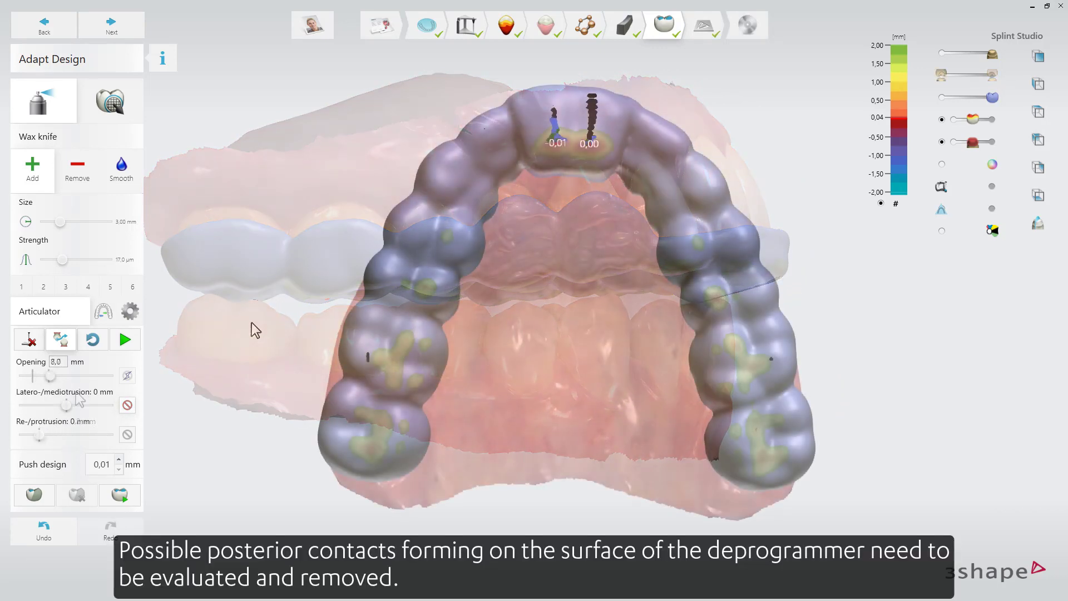
Remove wax at the posterior contact marks on the molars of both sides and accept the resulting thin design.
{"action": "left_click", "coordinate": [88, 182]}
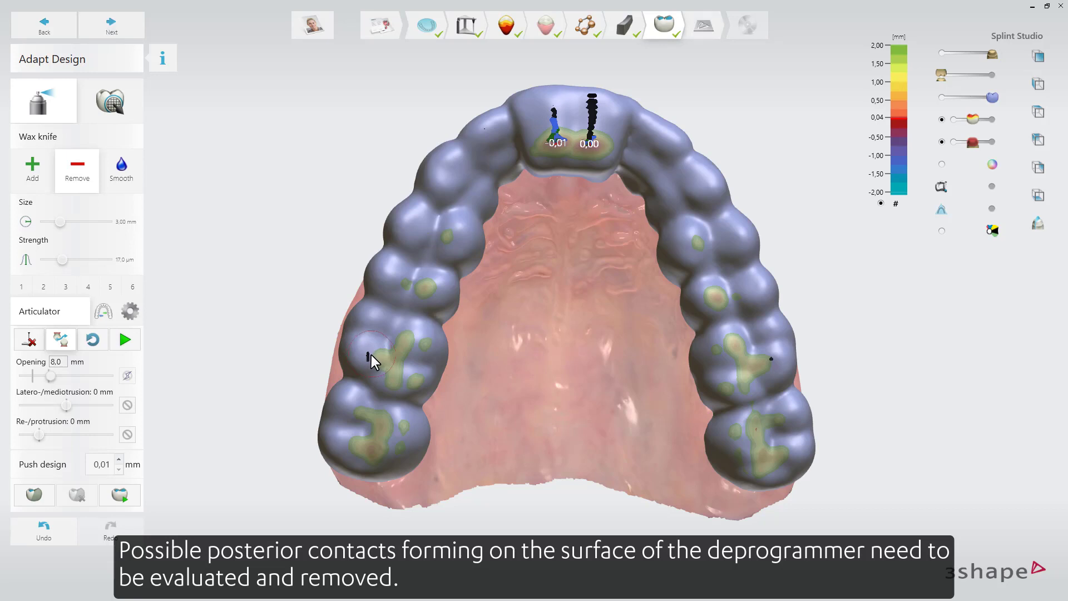
{"action": "left_click", "coordinate": [368, 359]}
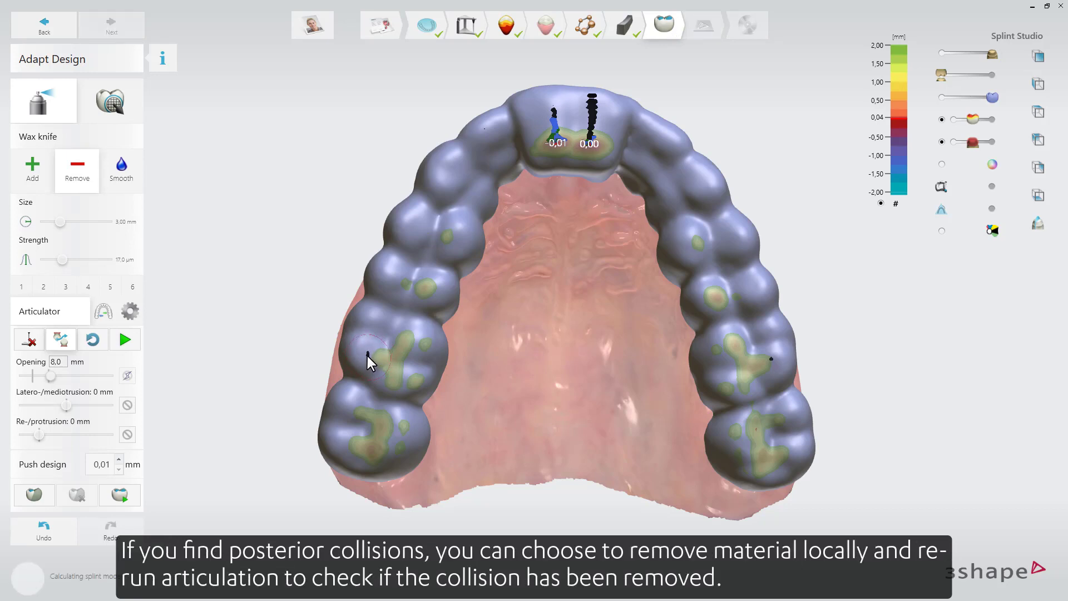
{"action": "left_click", "coordinate": [772, 358]}
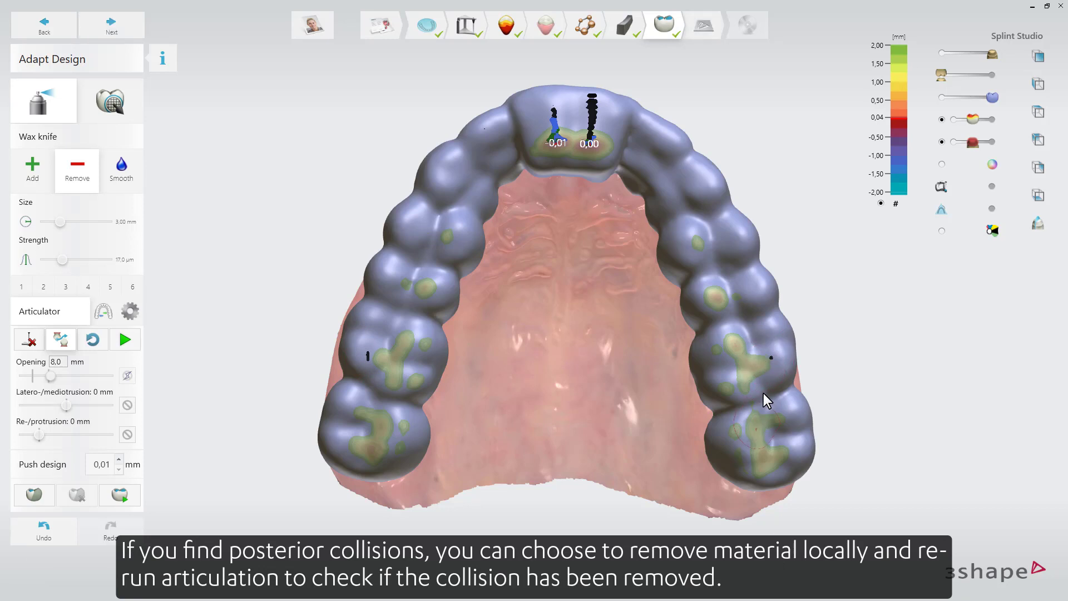
{"action": "left_click", "coordinate": [770, 362]}
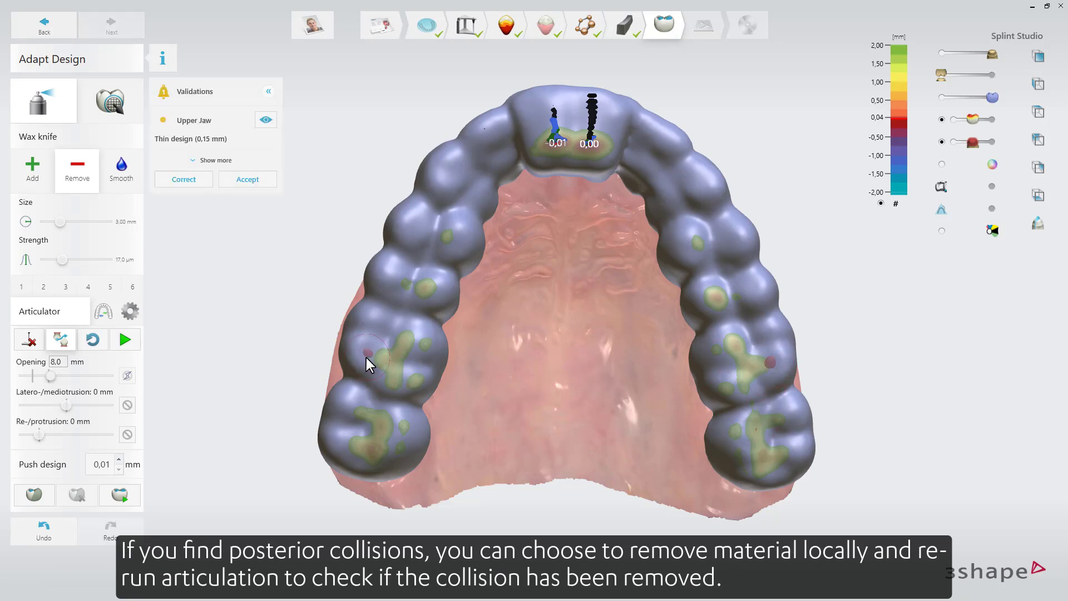
{"action": "left_click", "coordinate": [241, 180]}
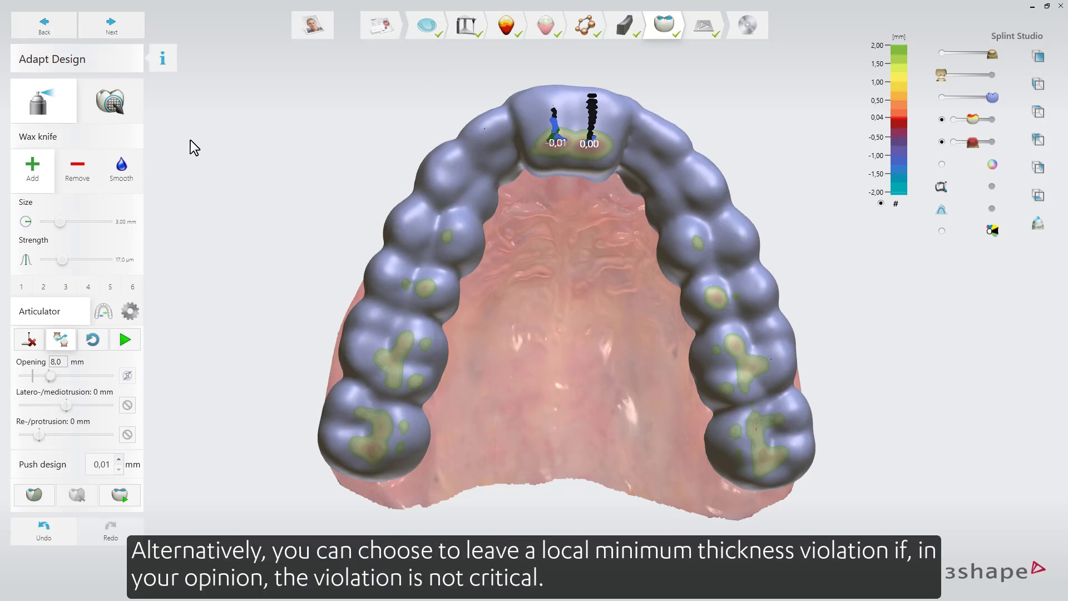
Move protrusion to 5.6 mm and back to check for posterior collisions, then reset the articulator and rerun the articulation.
{"action": "mouse_move", "coordinate": [192, 141]}
{"action": "right_mouse_down"}
{"action": "mouse_move", "coordinate": [212, 136]}
{"action": "mouse_move", "coordinate": [194, 147]}
{"action": "mouse_move", "coordinate": [181, 142]}
{"action": "mouse_move", "coordinate": [194, 145]}
{"action": "right_mouse_up"}
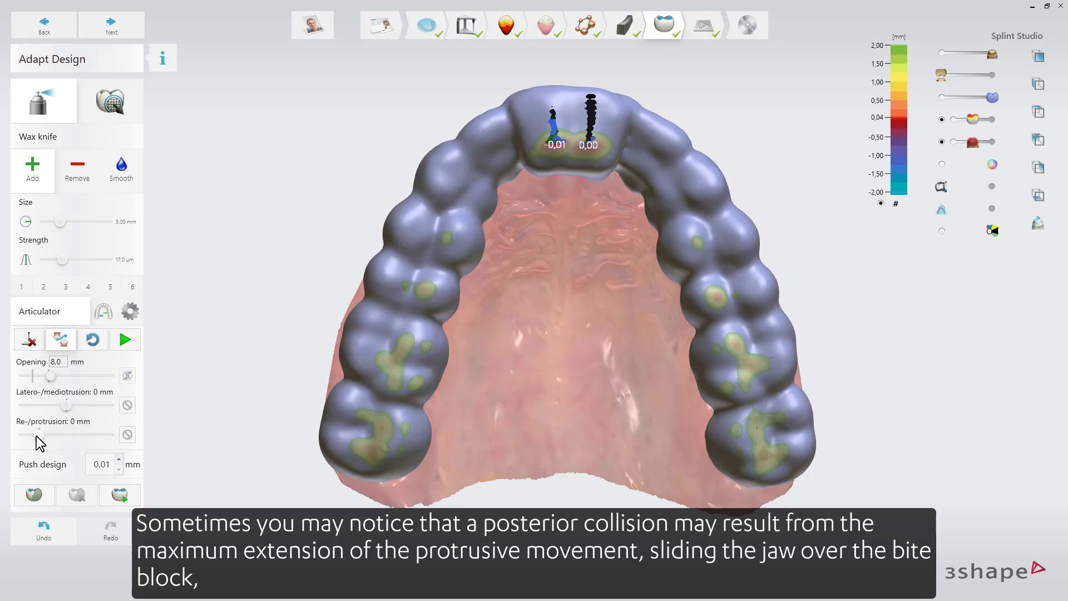
{"action": "left_click_drag", "start_coordinate": [42, 436], "coordinate": [91, 435]}
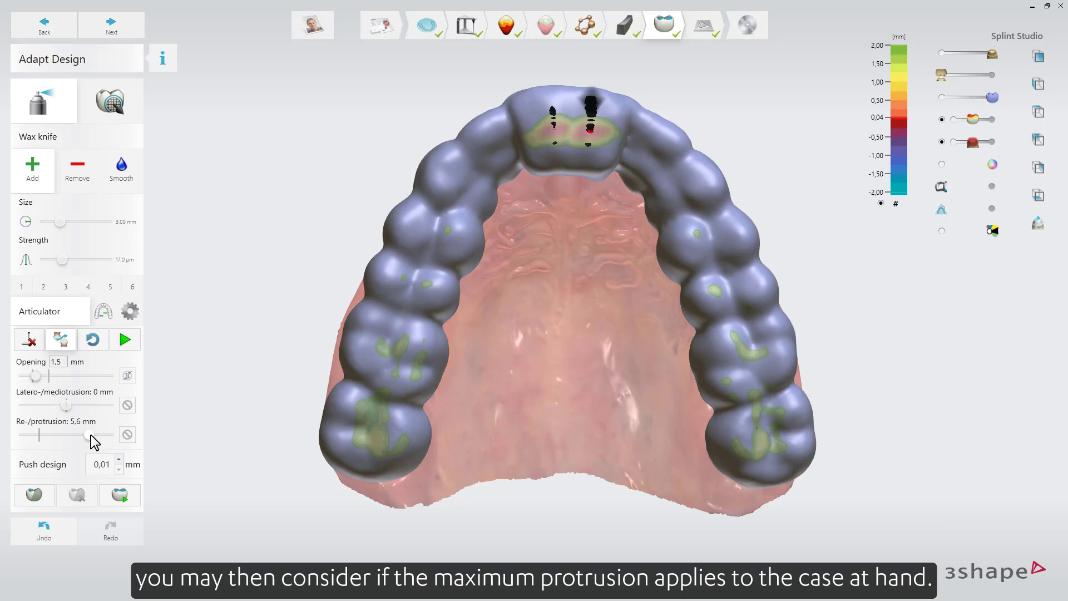
{"action": "left_click_drag", "start_coordinate": [92, 435], "coordinate": [38, 434]}
{"action": "left_click", "coordinate": [93, 341]}
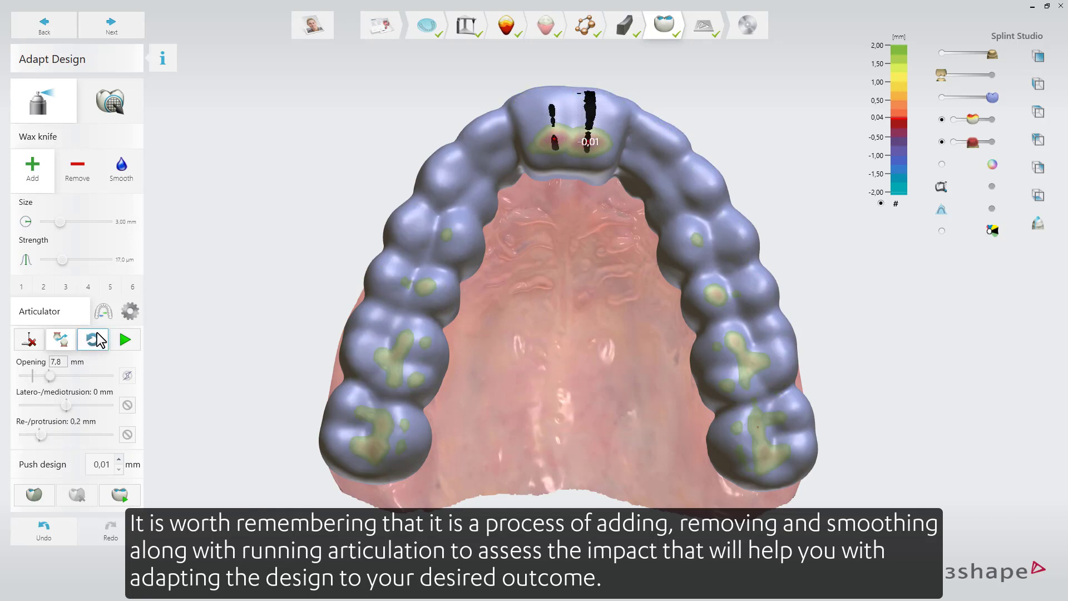
{"action": "left_click", "coordinate": [125, 341]}
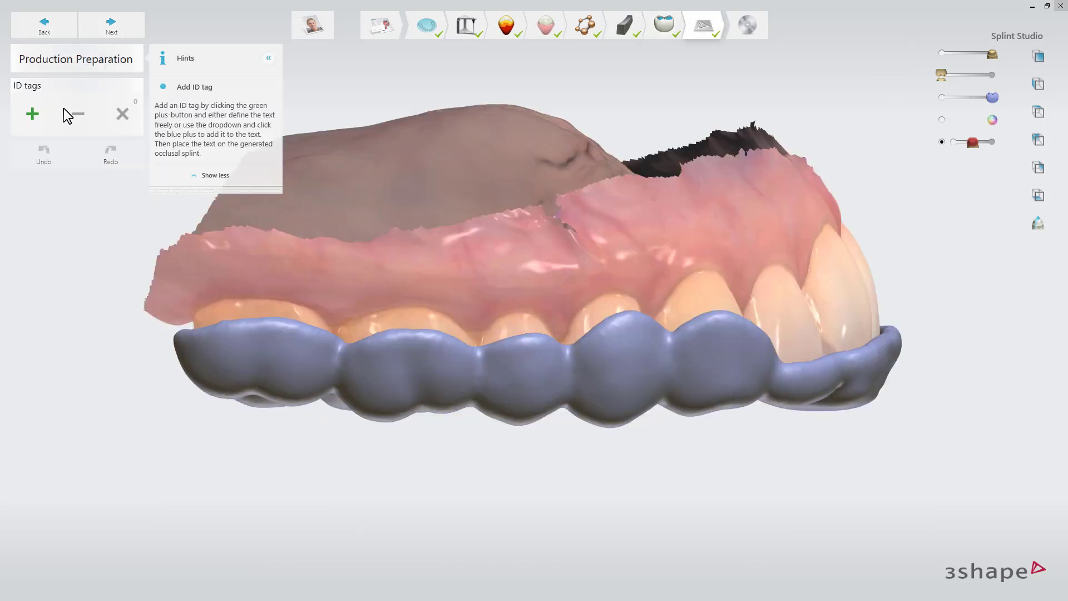
Add a non-engraved ID tag reading "Full coverage Anterior deprogrammer" in the smallest text size along the splint's outer posterior side.
{"action": "left_click", "coordinate": [34, 111]}
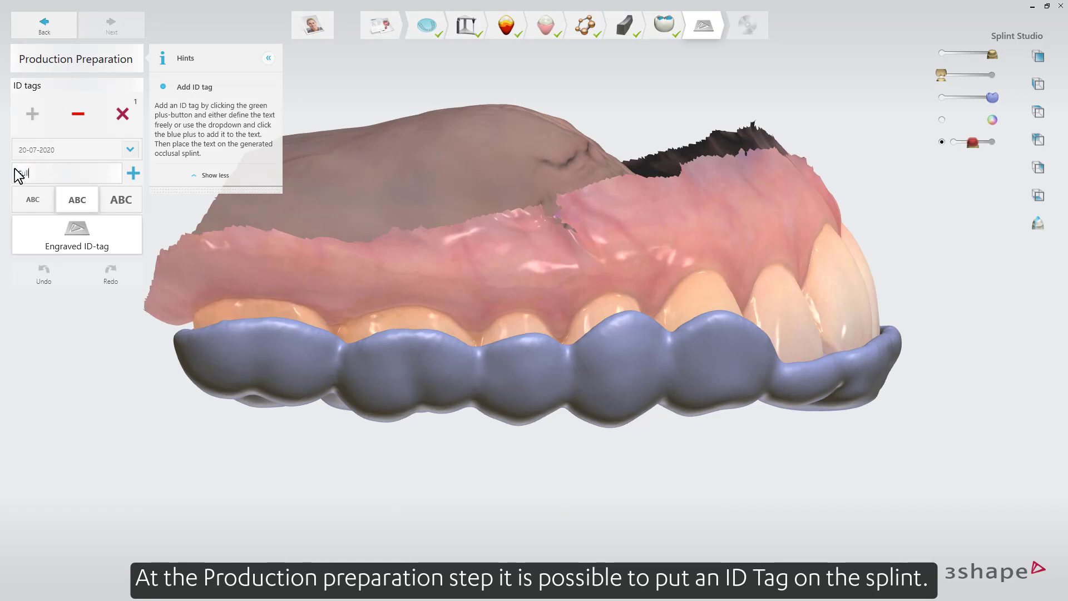
{"action": "type", "text": "Anterior"}
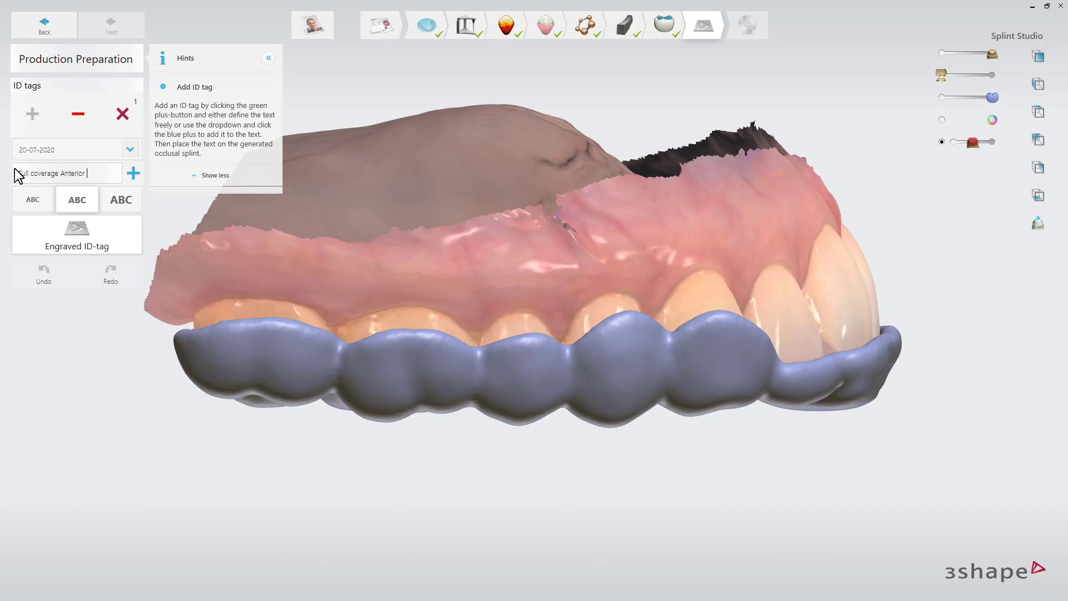
{"action": "type", "text": " deprogrammer"}
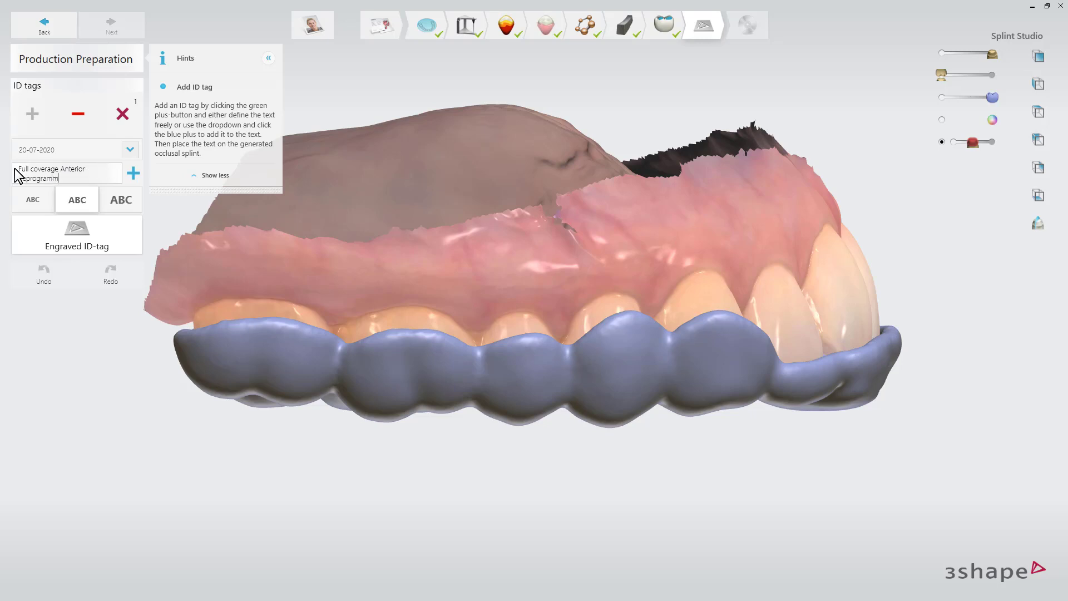
{"action": "left_click", "coordinate": [25, 201]}
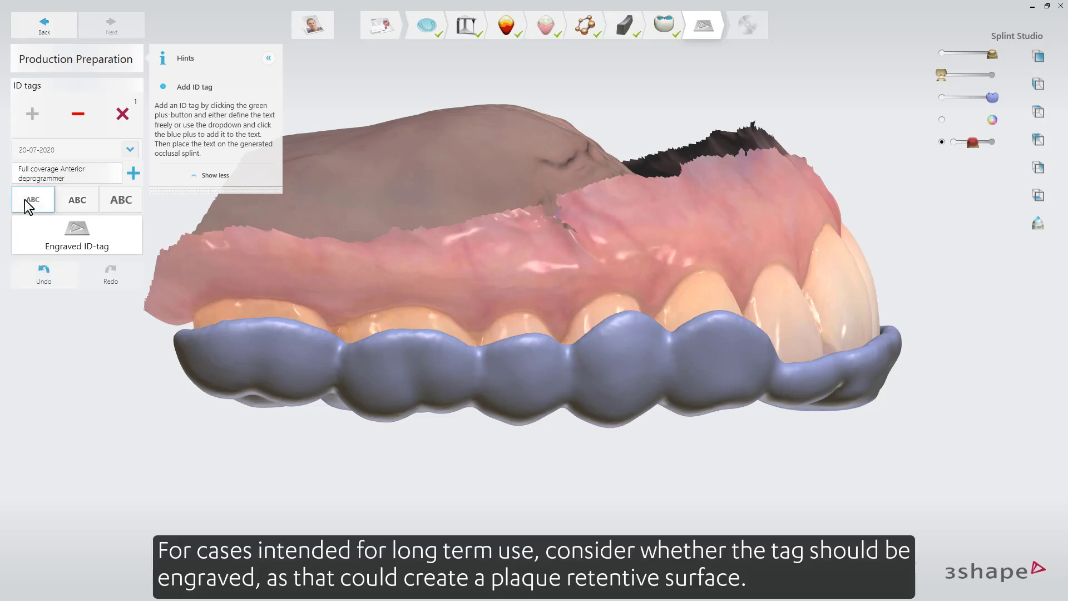
{"action": "left_click", "coordinate": [65, 240]}
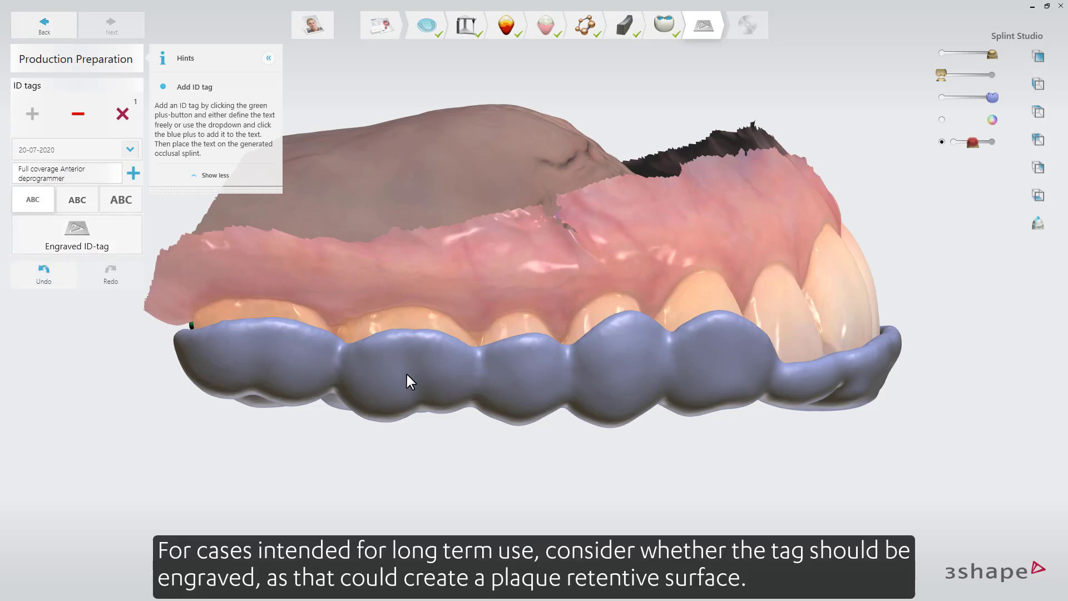
{"action": "left_click_drag", "start_coordinate": [430, 375], "coordinate": [267, 371]}
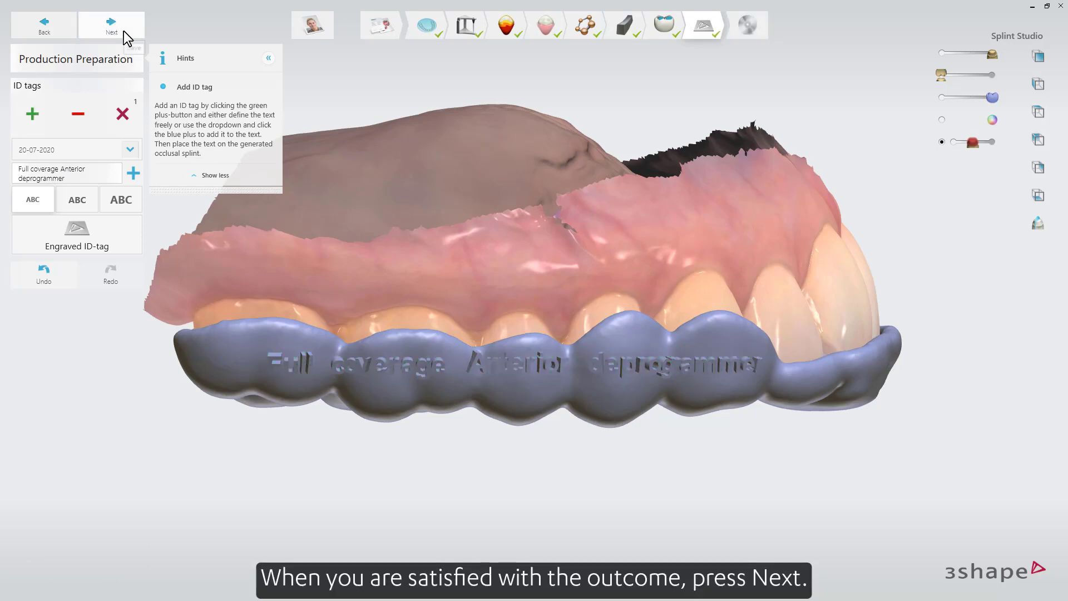
Finish and save the splint design, then open the STL file from its output folder in 3Shape 3D Viewer and inspect the tag side.
{"action": "left_click", "coordinate": [128, 39]}
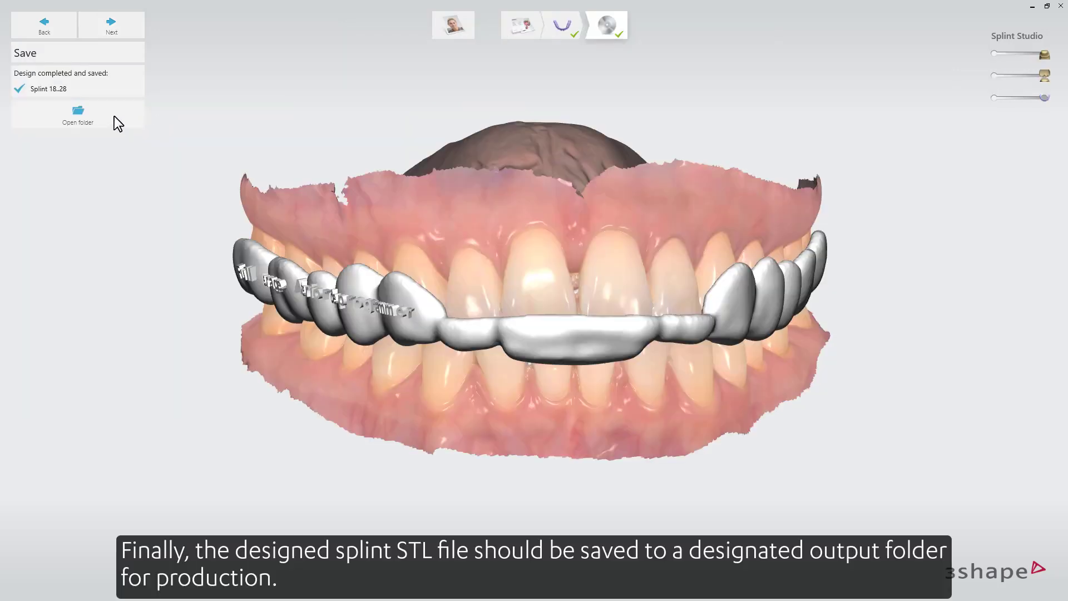
{"action": "left_click", "coordinate": [115, 117]}
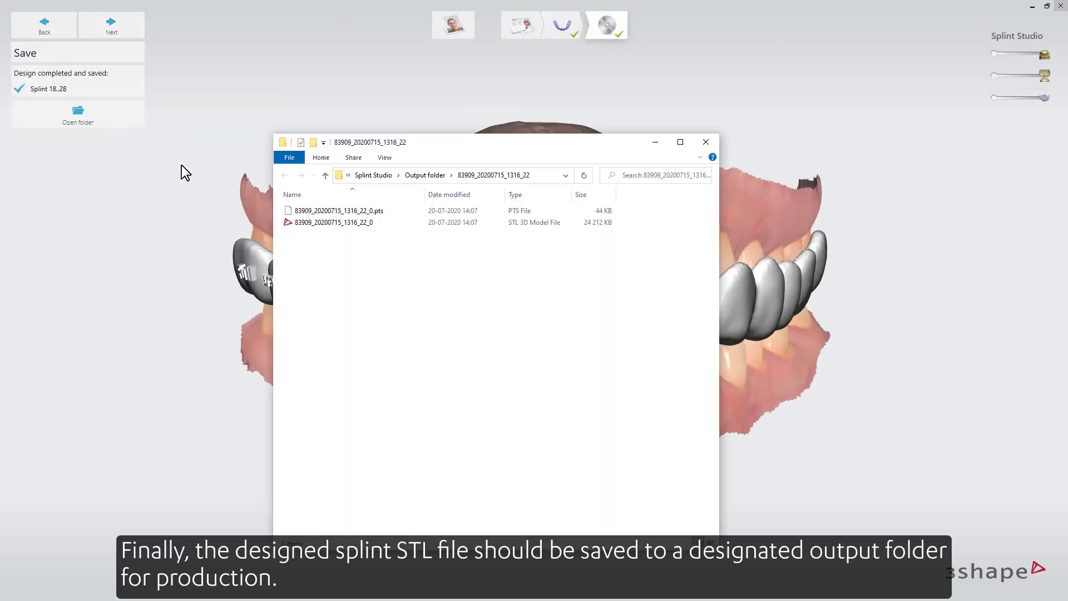
{"action": "double_click", "coordinate": [334, 223]}
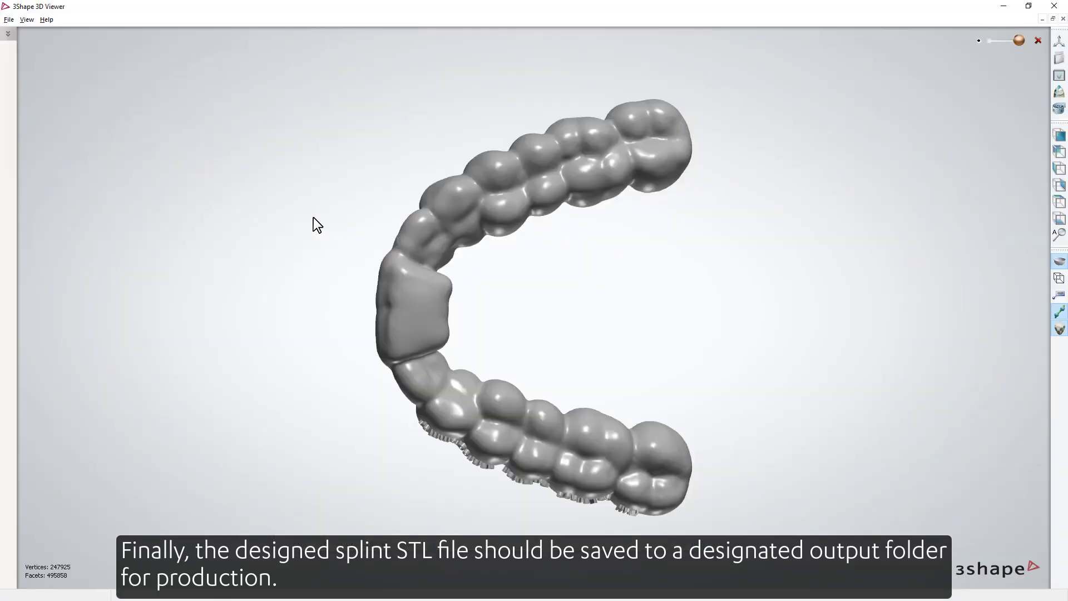
{"action": "right_click_drag", "start_coordinate": [313, 217], "coordinate": [495, 233]}
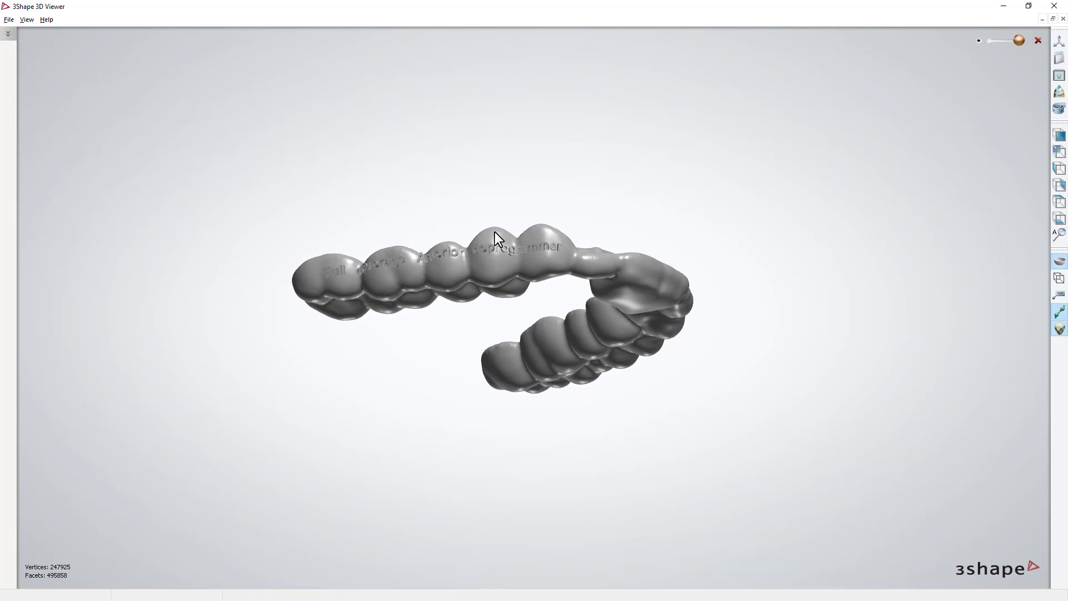